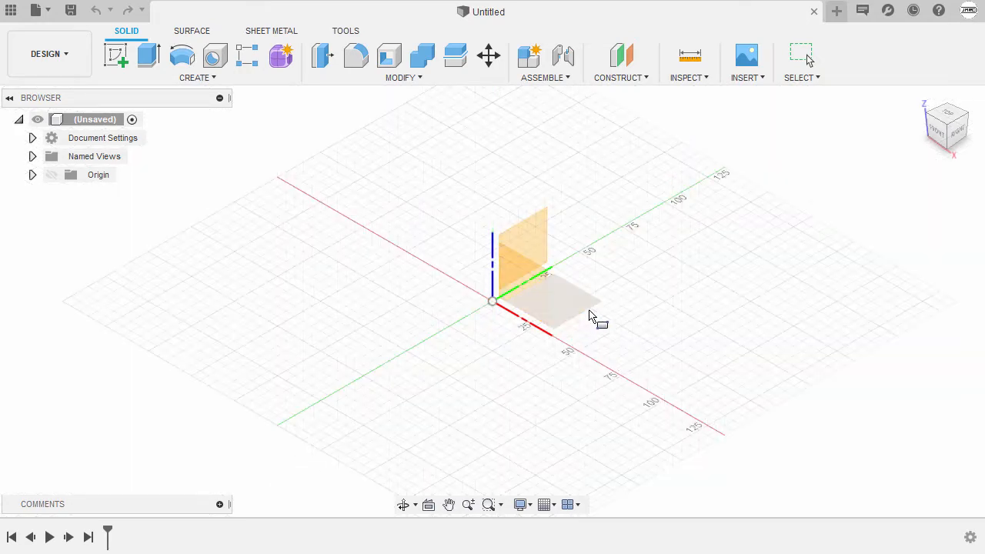
# Sketch a center rectangle at the origin on the horizontal XY plane, 64 mm high and 96 mm wide
pyautogui.click(570, 308)
pyautogui.click(567, 308)
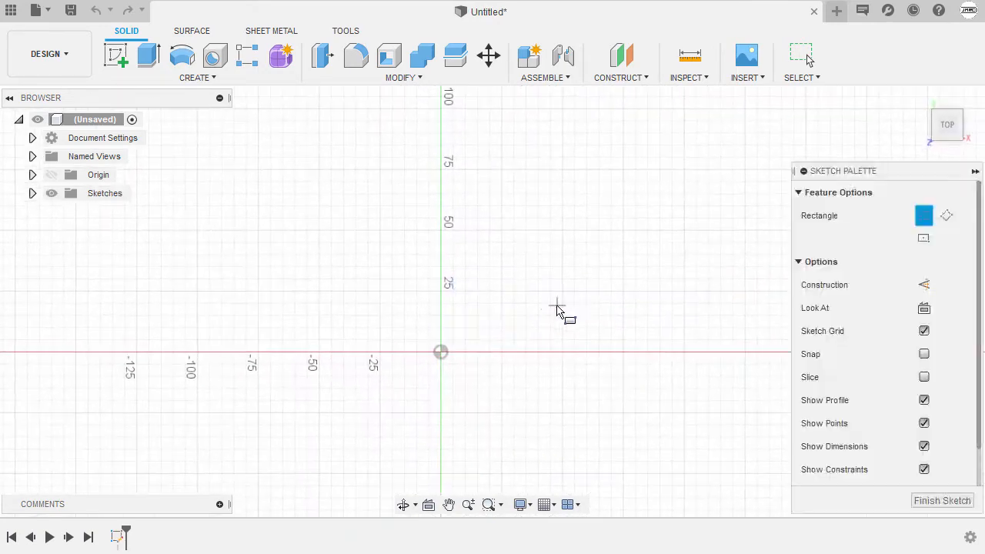
pyautogui.moveTo(567, 254); pyautogui.dragTo(549, 258, button='middle')
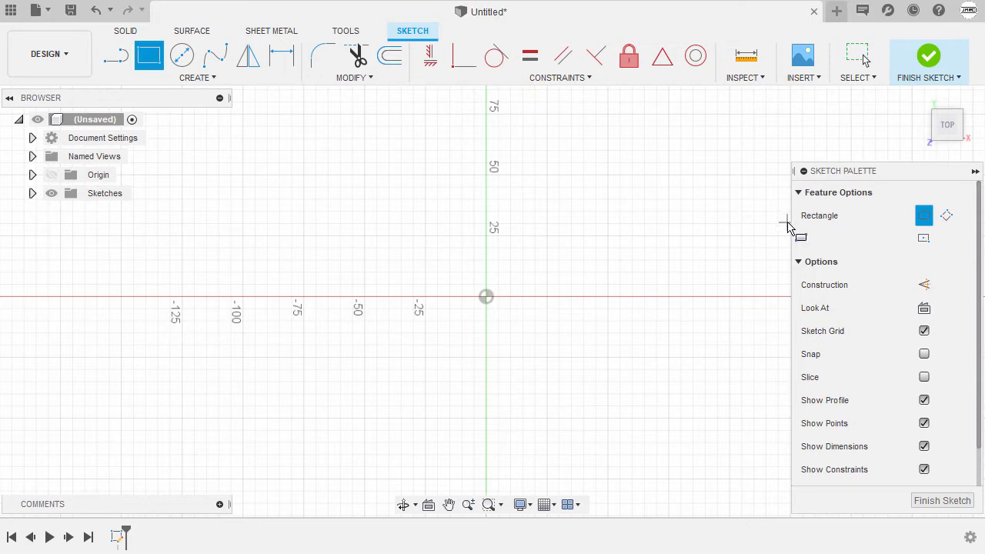
pyautogui.click(923, 240)
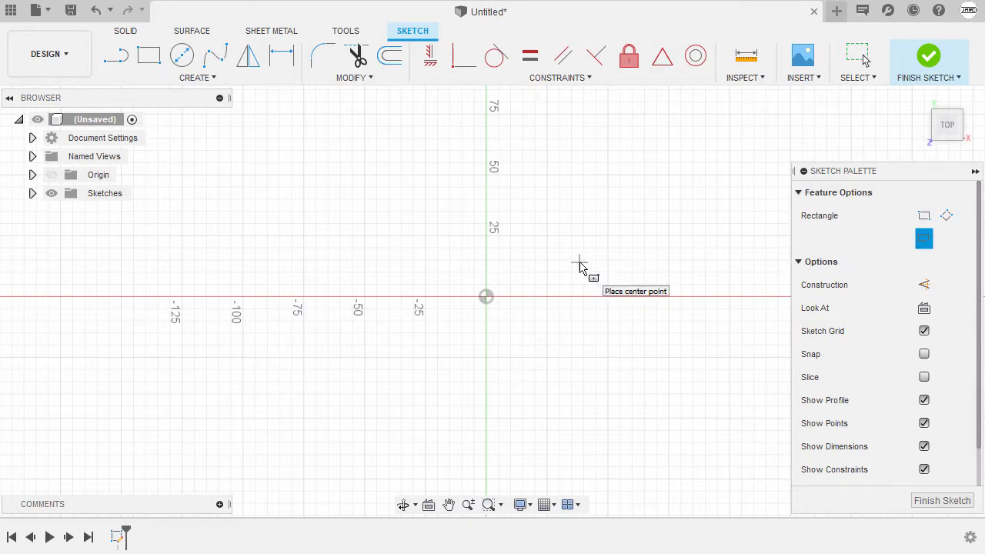
pyautogui.click(496, 295)
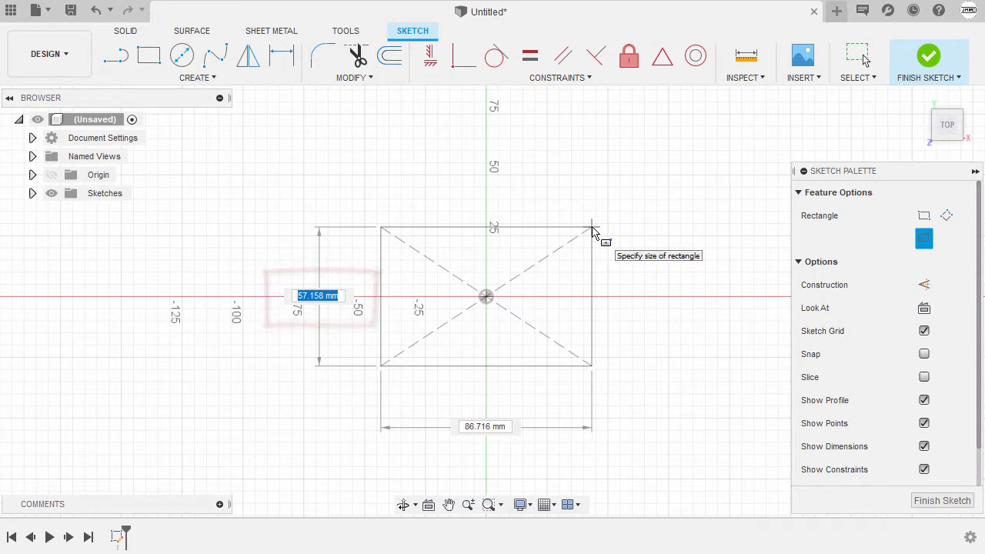
pyautogui.write('64')
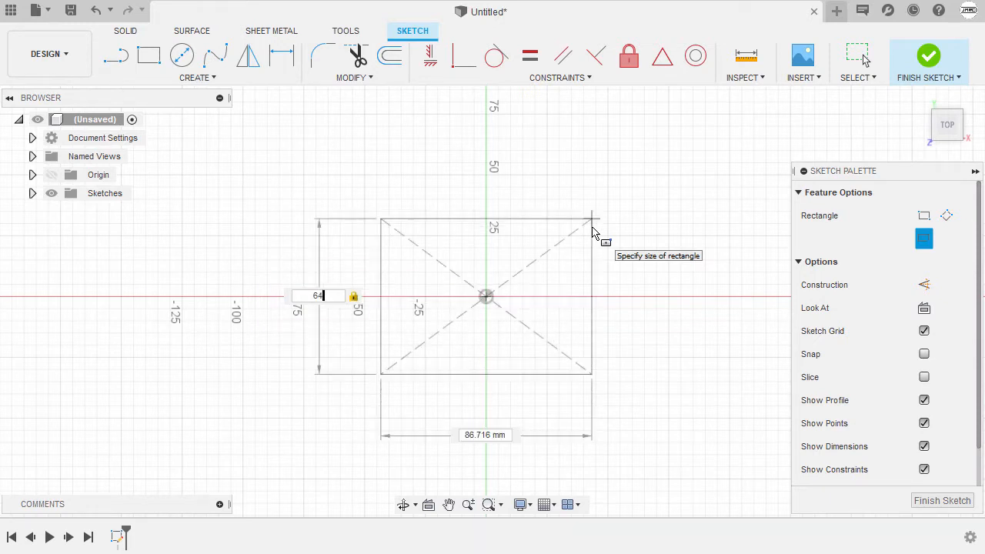
pyautogui.press('Tab')
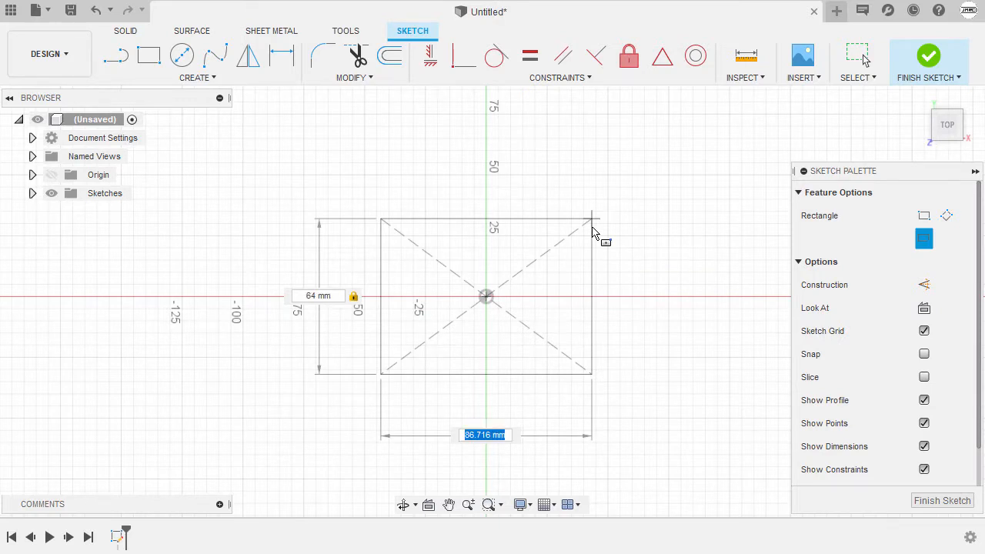
pyautogui.write('96')
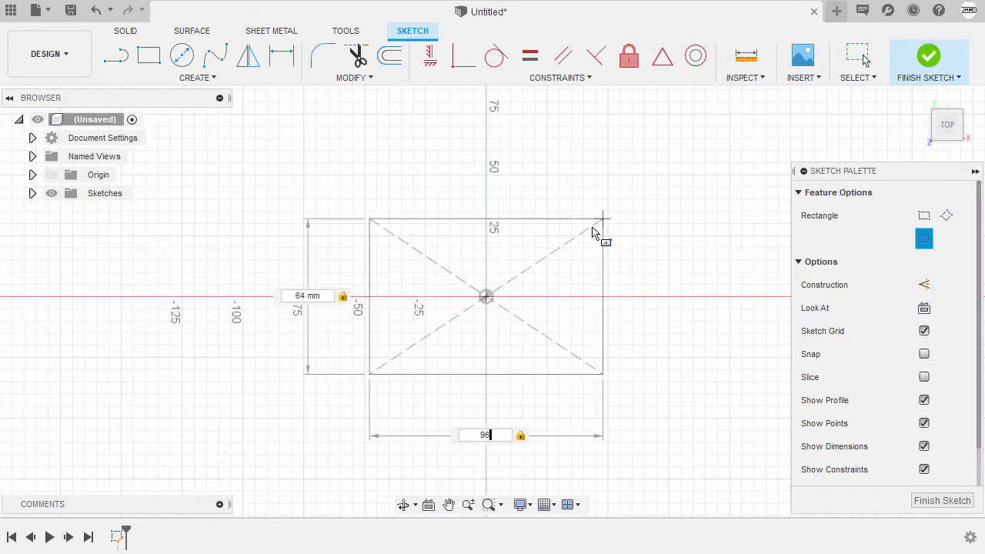
pyautogui.press('Return')
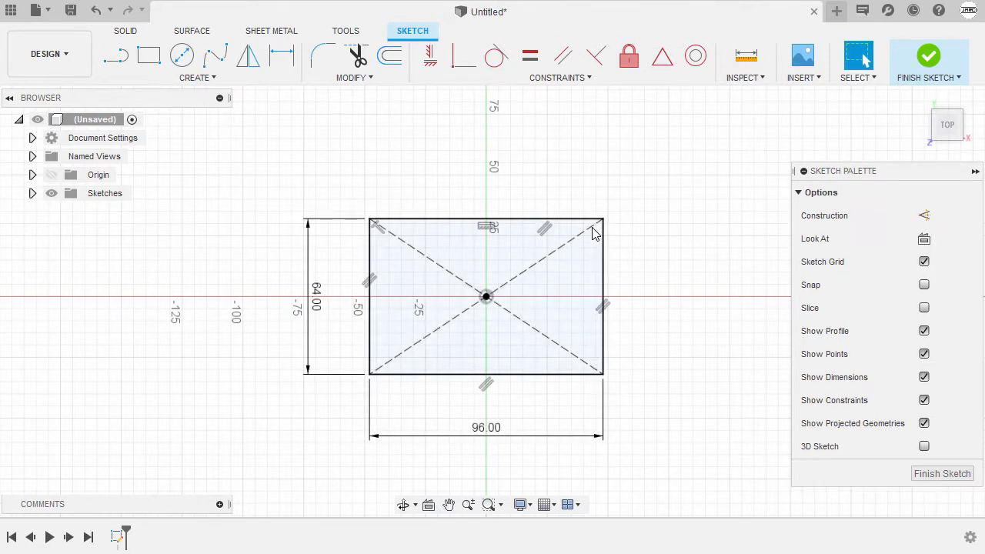
# Extrude the rectangle profile 20 mm upward as a new body
pyautogui.moveTo(607, 299)
pyautogui.keyDown('shift'); pyautogui.mouseDown(button='middle')
pyautogui.moveTo(594, 208)
pyautogui.moveTo(562, 217)
pyautogui.moveTo(566, 228)
pyautogui.mouseUp(button='middle'); pyautogui.keyUp('shift')
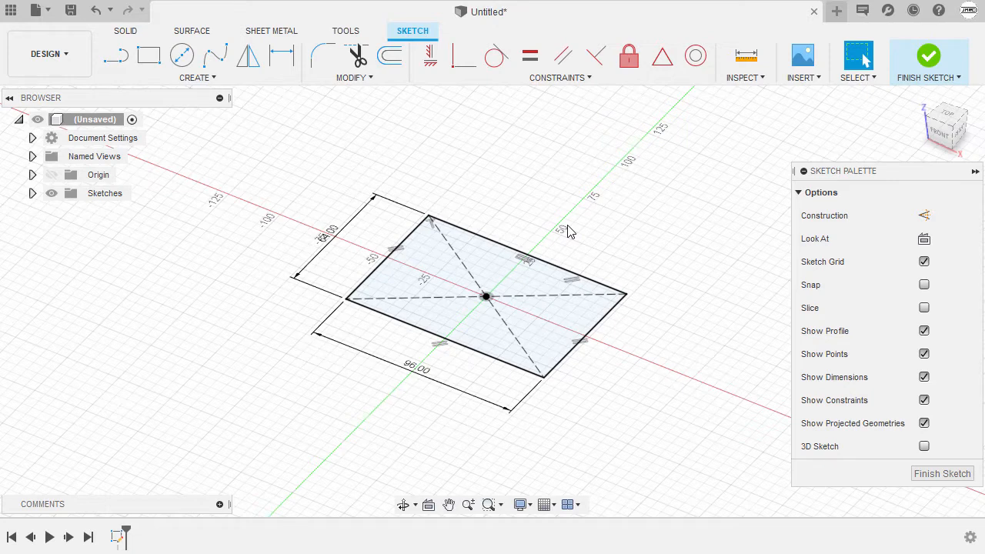
pyautogui.press('e')
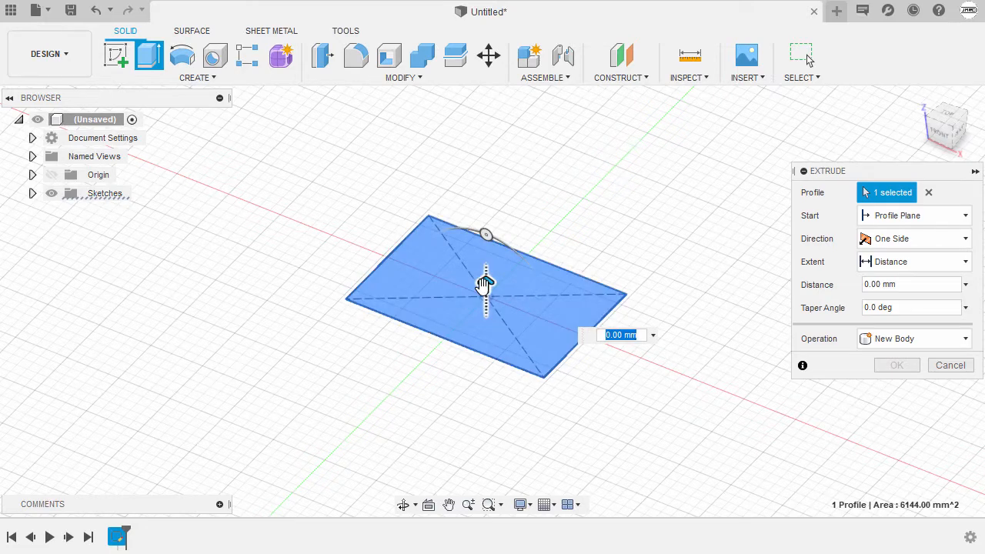
pyautogui.moveTo(486, 284); pyautogui.dragTo(519, 207)
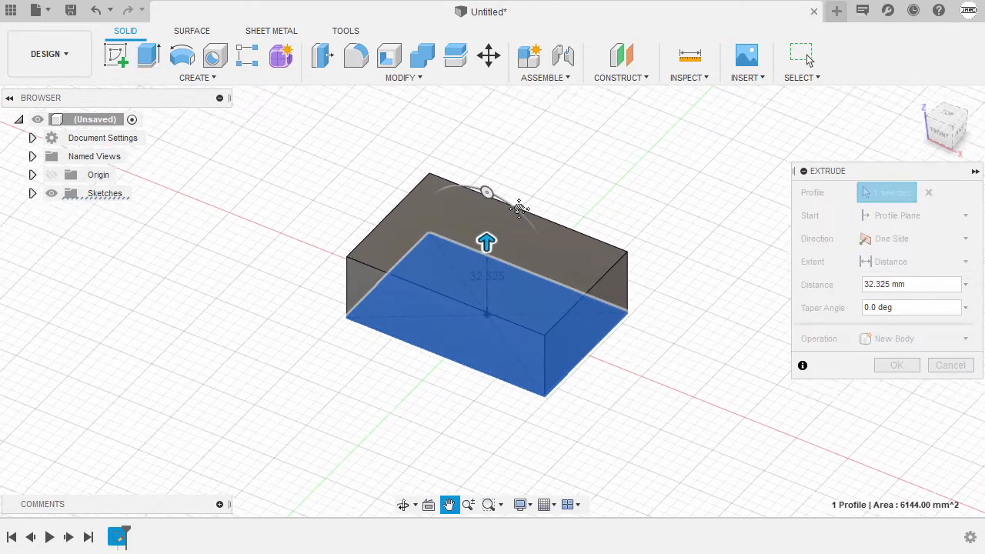
pyautogui.moveTo(520, 207); pyautogui.dragTo(514, 235, button='middle')
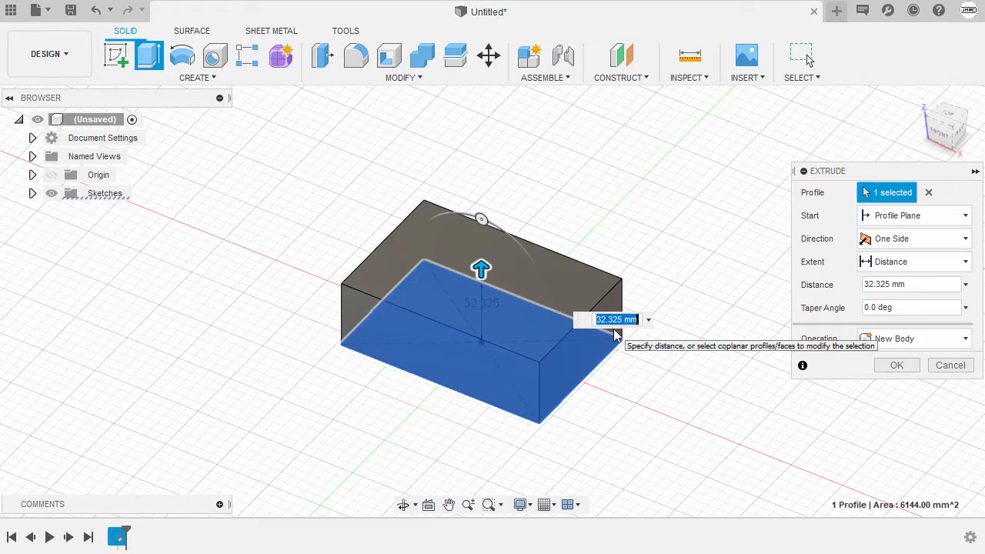
pyautogui.write('20')
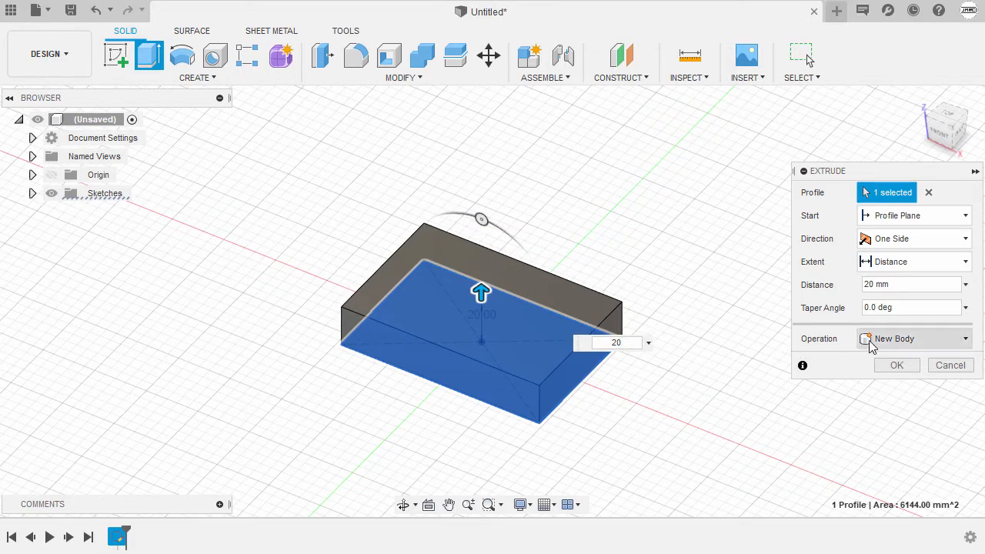
pyautogui.click(897, 367)
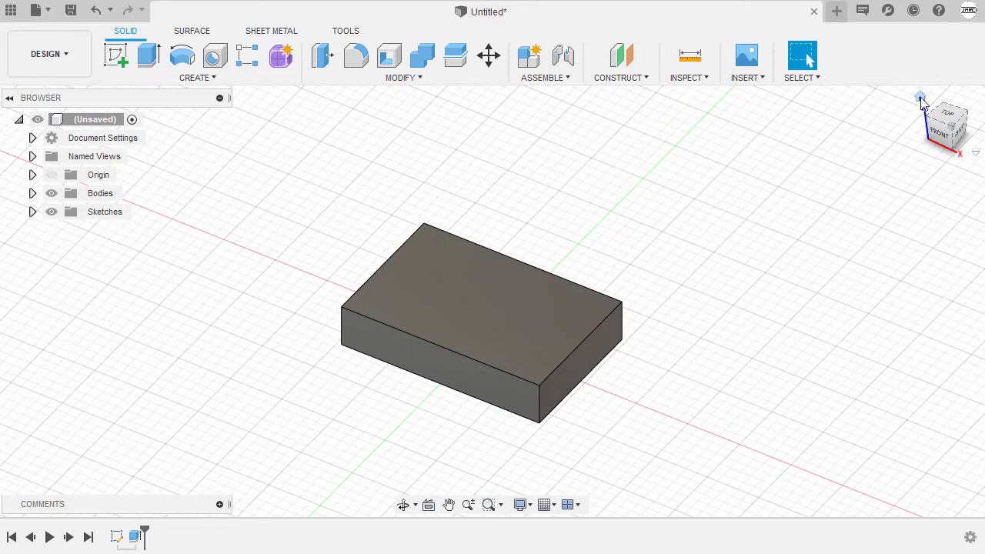
# Start a line sketch on the YZ origin plane inside the block
pyautogui.click(919, 97)
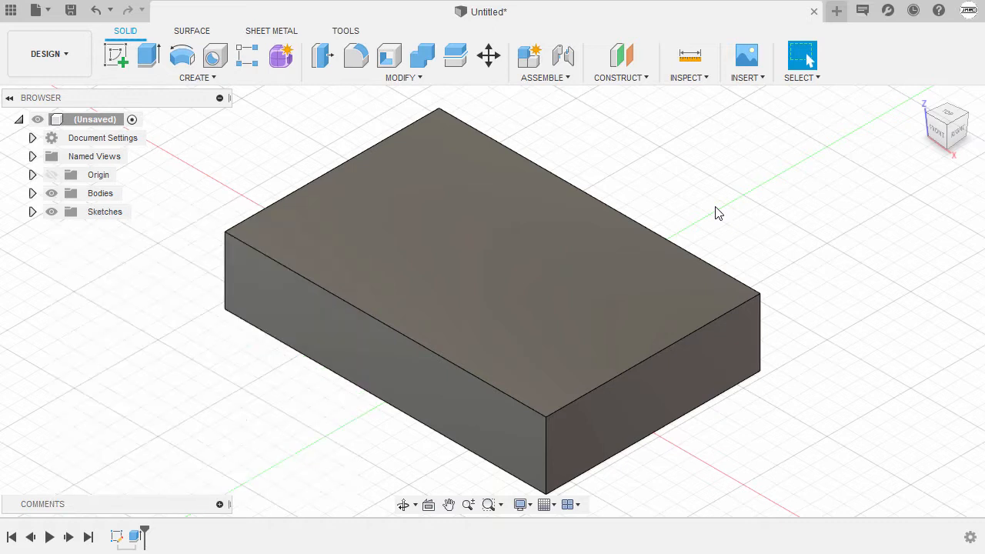
pyautogui.press('r')
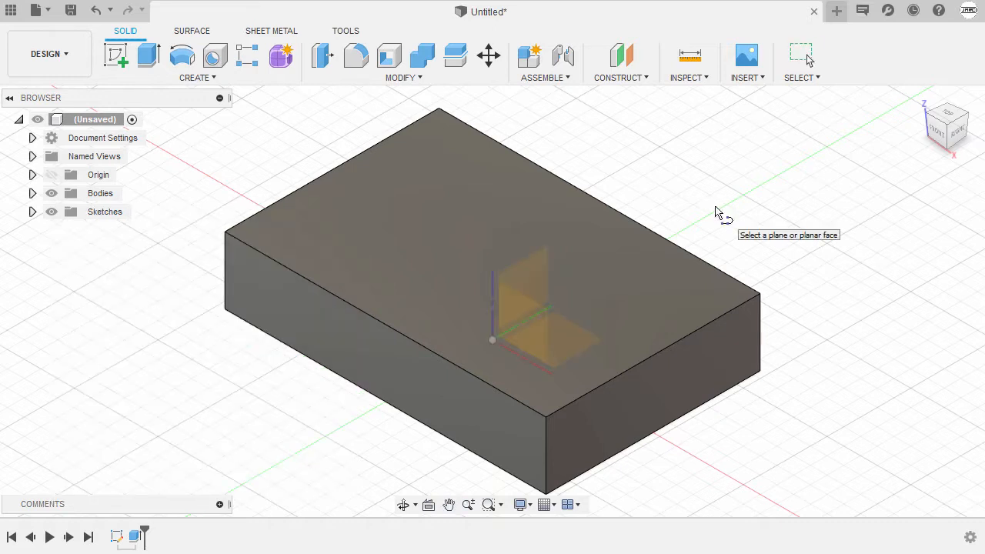
pyautogui.moveTo(541, 268)
pyautogui.keyDown('shift'); pyautogui.mouseDown(button='middle')
pyautogui.moveTo(548, 235)
pyautogui.moveTo(551, 310)
pyautogui.mouseUp(button='middle'); pyautogui.keyUp('shift')
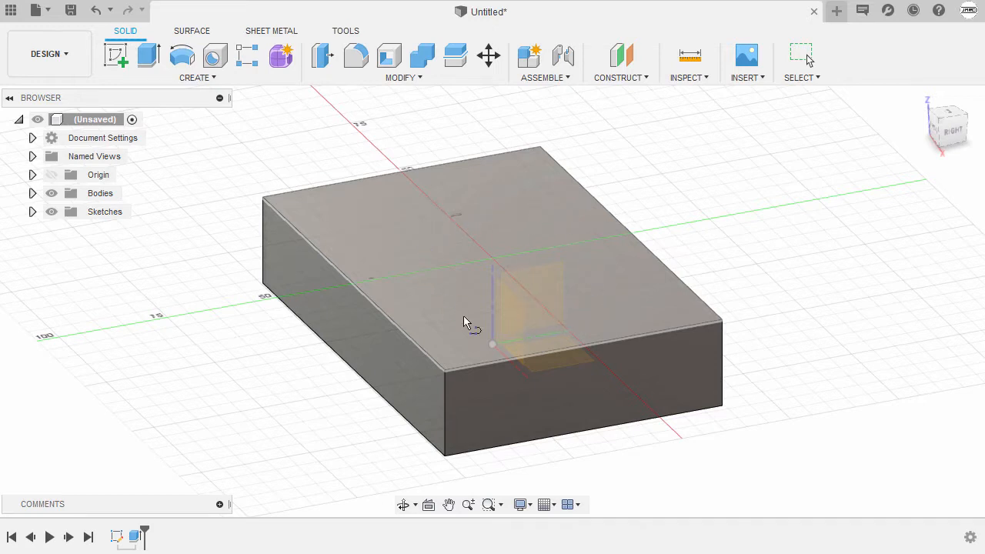
pyautogui.click(534, 293)
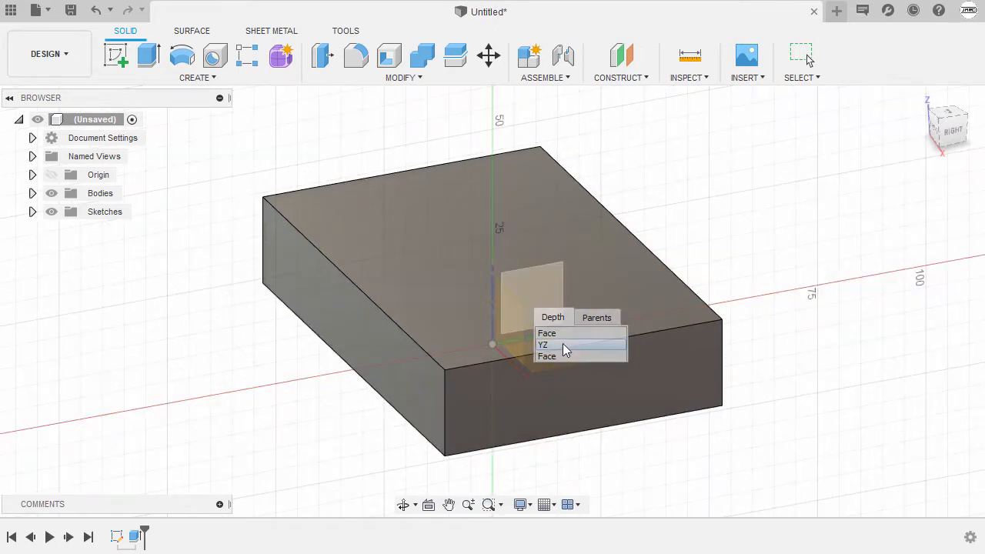
pyautogui.click(567, 345)
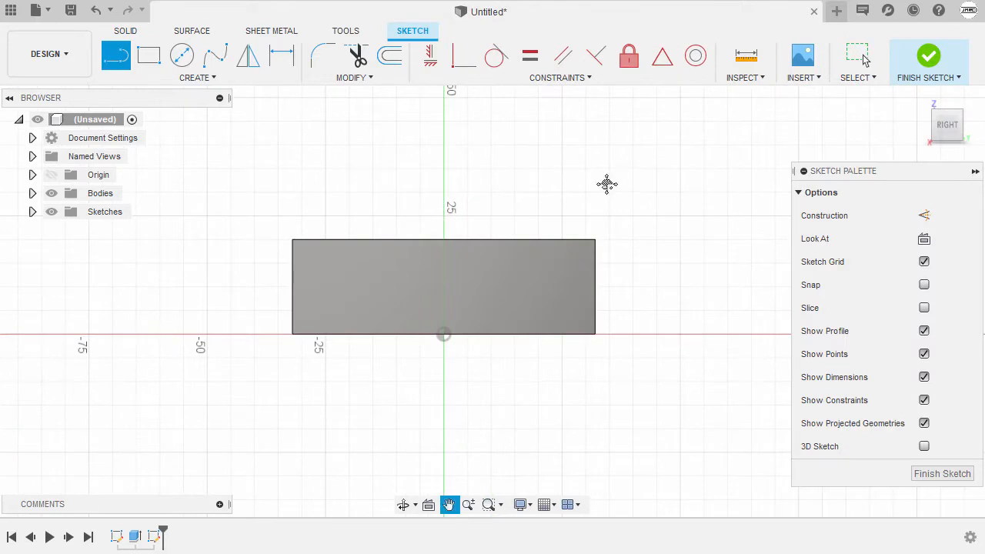
# Draw a vertical line about 34 mm long above the block's upper-right corner, continuing into a tangent arc and a slanted line about 34 mm long
pyautogui.moveTo(606, 184)
pyautogui.mouseDown(button='middle')
pyautogui.moveTo(611, 237)
pyautogui.moveTo(546, 295)
pyautogui.mouseUp(button='middle')
pyautogui.scroll(-1, 602, 243)
pyautogui.press('l')
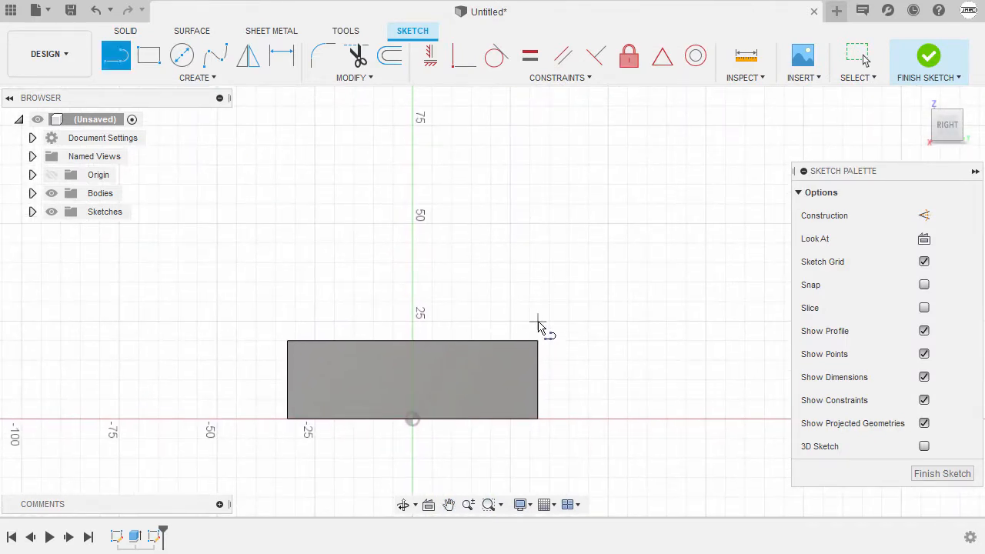
pyautogui.click(538, 327)
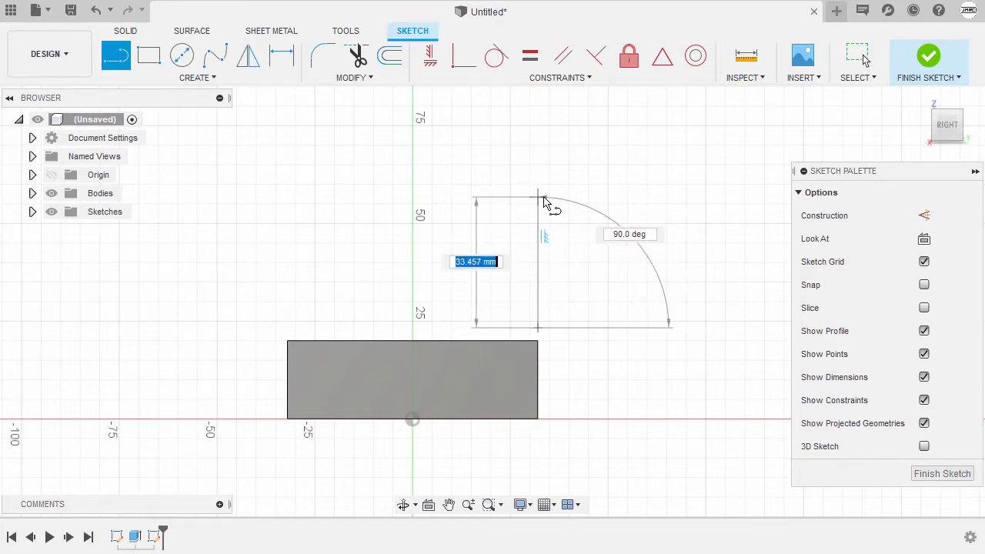
pyautogui.moveTo(544, 198); pyautogui.dragTo(537, 227, button='middle')
pyautogui.scroll(-1, 537, 229)
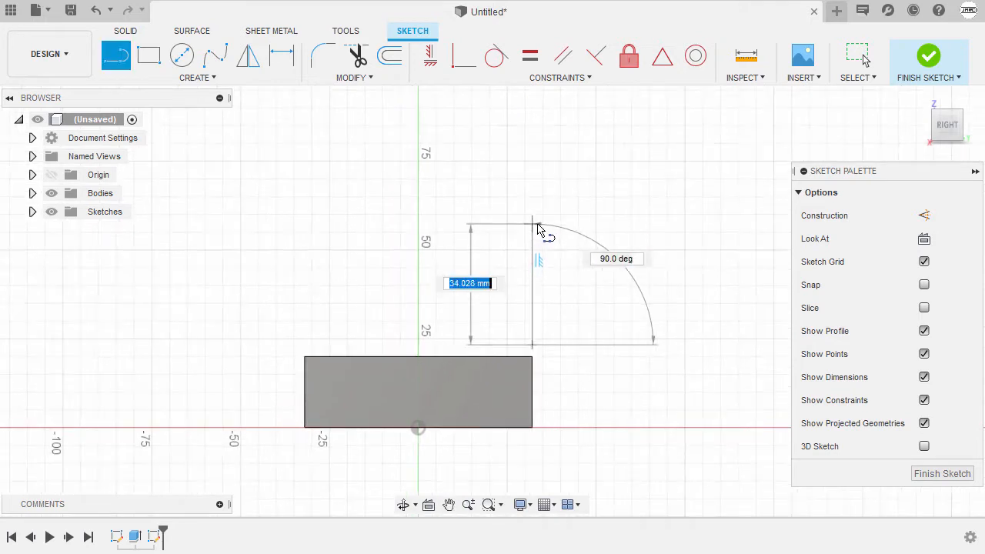
pyautogui.moveTo(537, 224)
pyautogui.mouseDown()
pyautogui.moveTo(554, 188)
pyautogui.moveTo(571, 191)
pyautogui.moveTo(549, 191)
pyautogui.mouseUp()
pyautogui.moveTo(620, 136); pyautogui.dragTo(592, 181, button='middle')
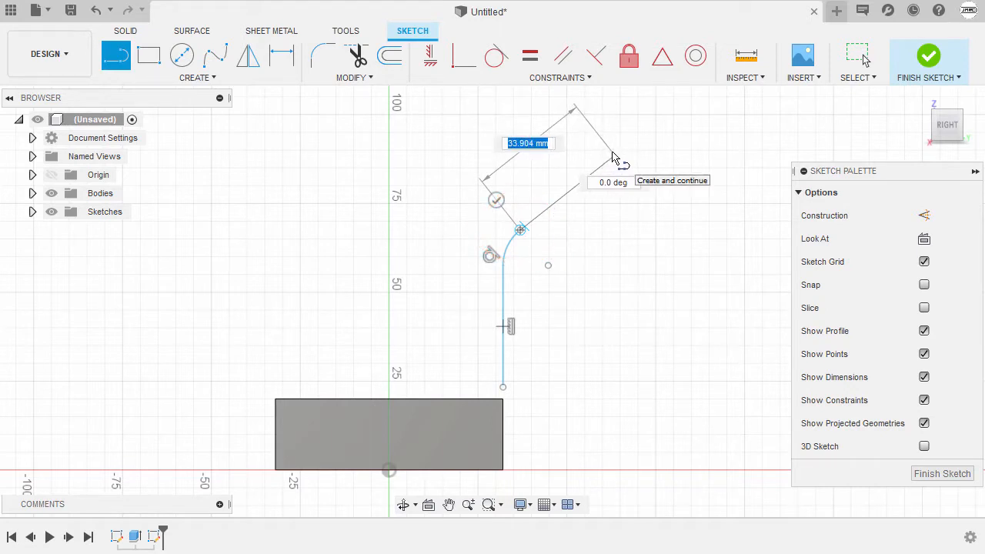
pyautogui.click(614, 156)
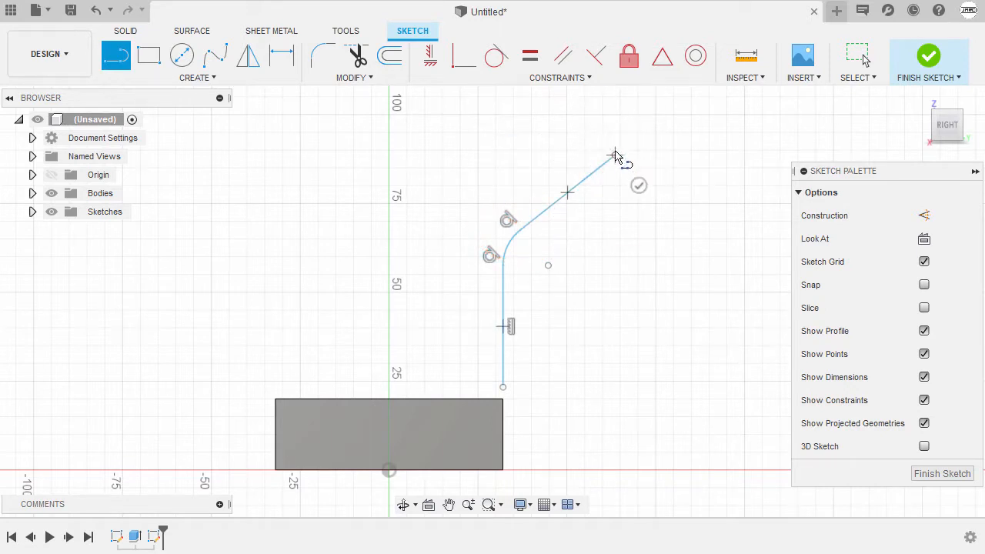
pyautogui.press('Escape')
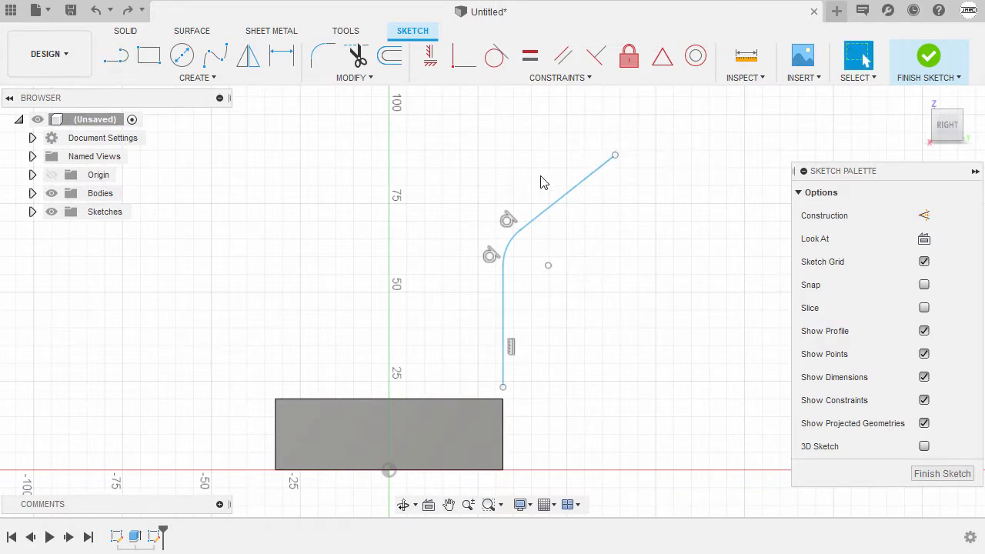
# Make the vertical line's lower endpoint coincident with the block's upper-right corner
pyautogui.click(463, 60)
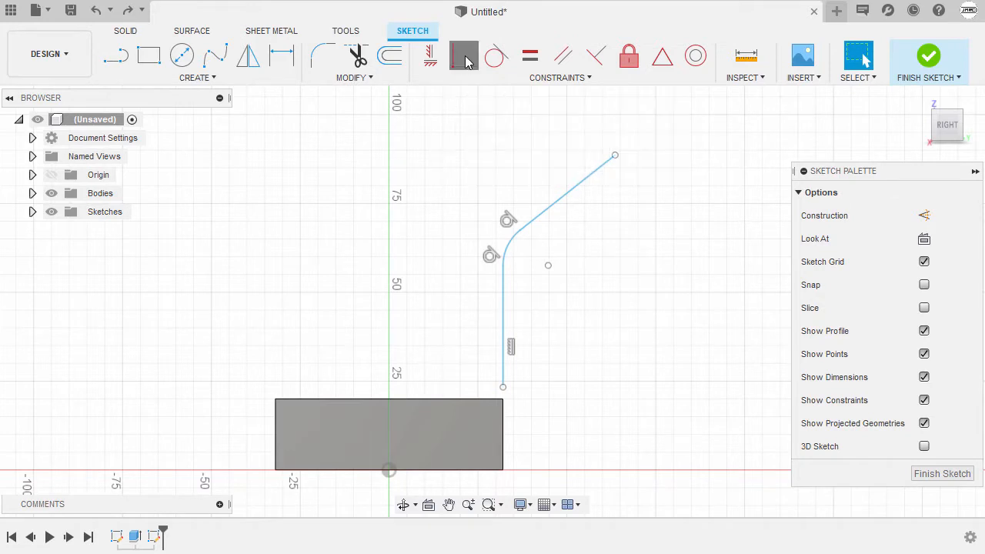
pyautogui.click(502, 388)
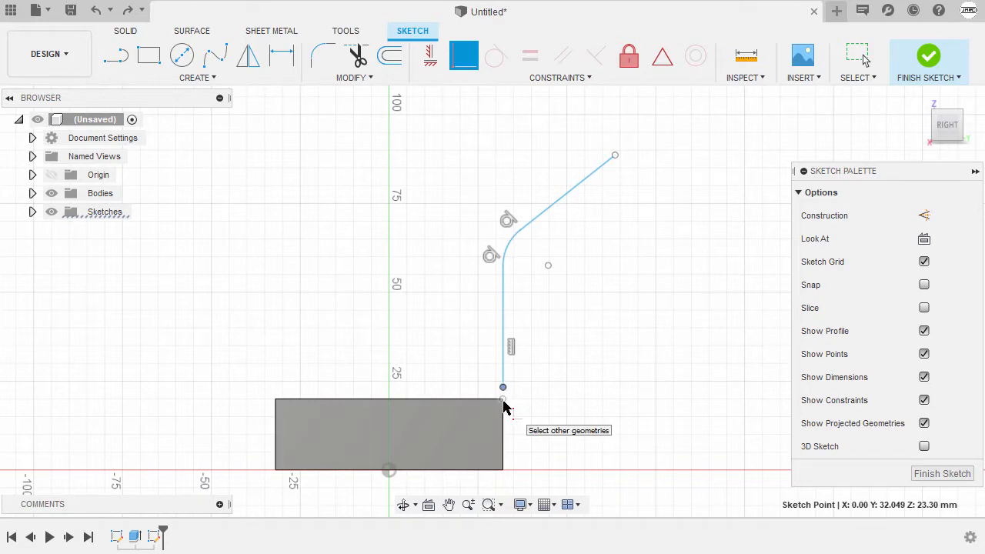
pyautogui.click(503, 399)
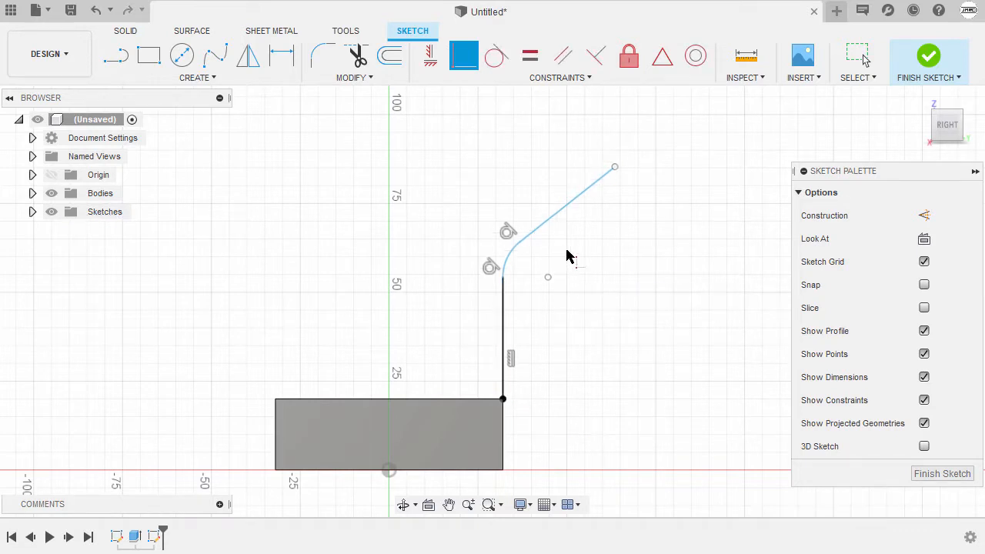
# Draw a line from a point near the slanted line's upper end, perpendicular to it and running up to the left
pyautogui.press('l')
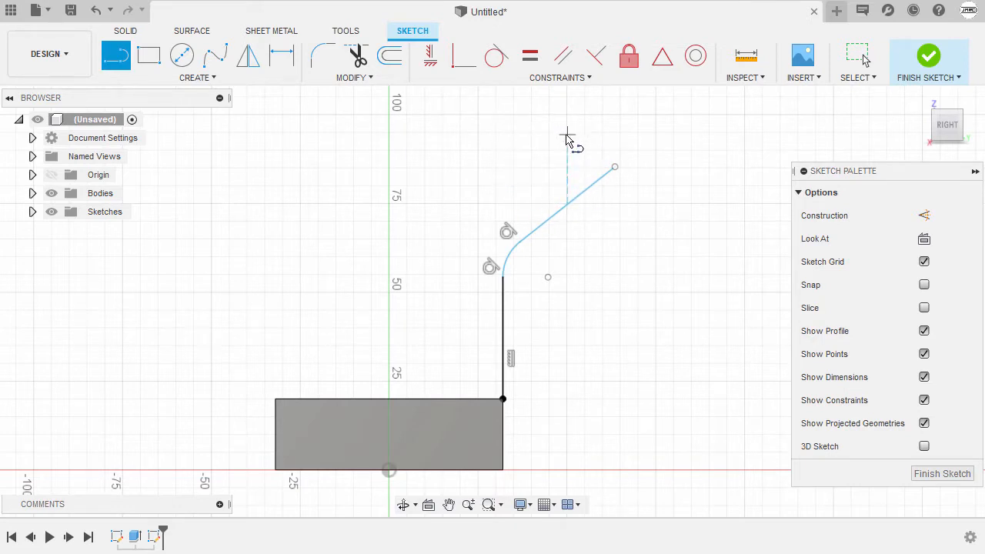
pyautogui.click(589, 187)
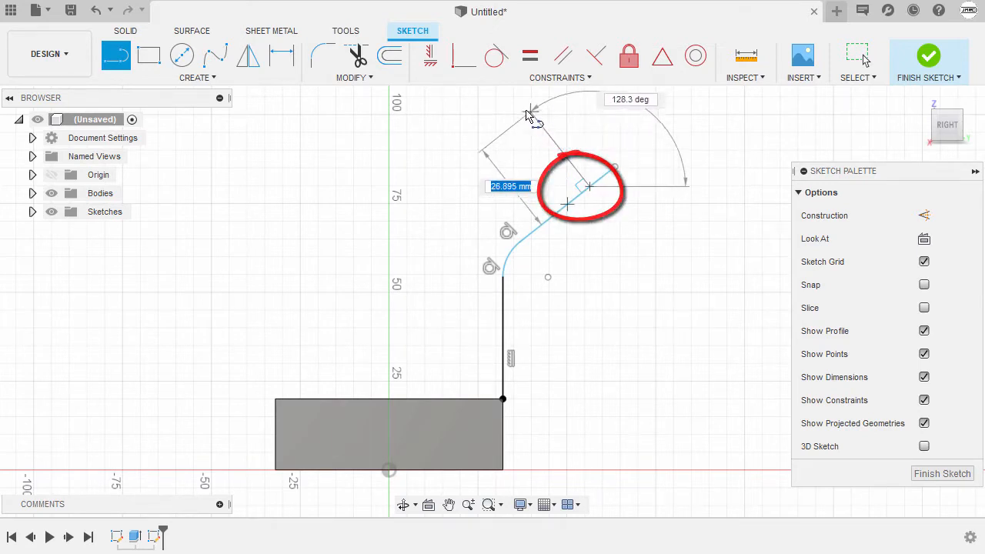
pyautogui.doubleClick(521, 101)
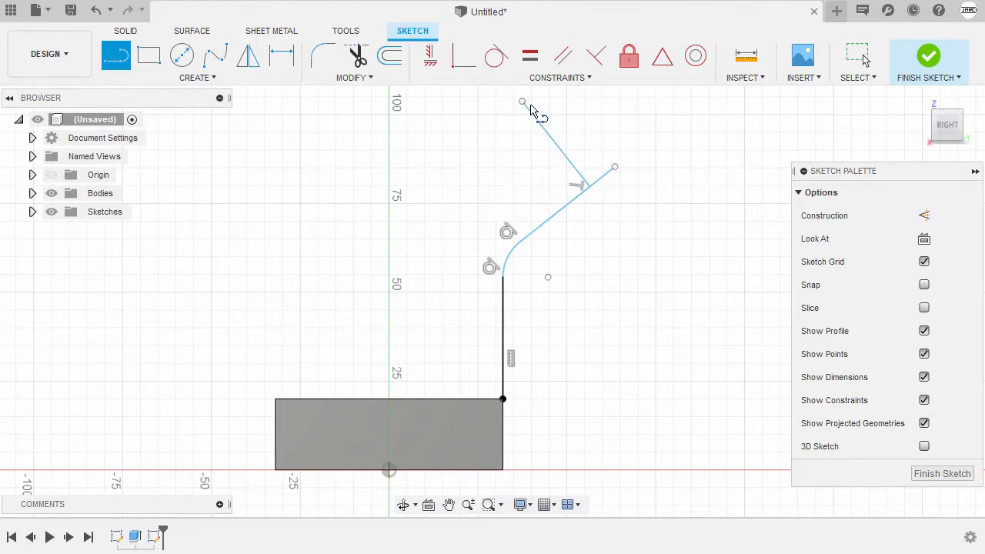
pyautogui.press('Escape')
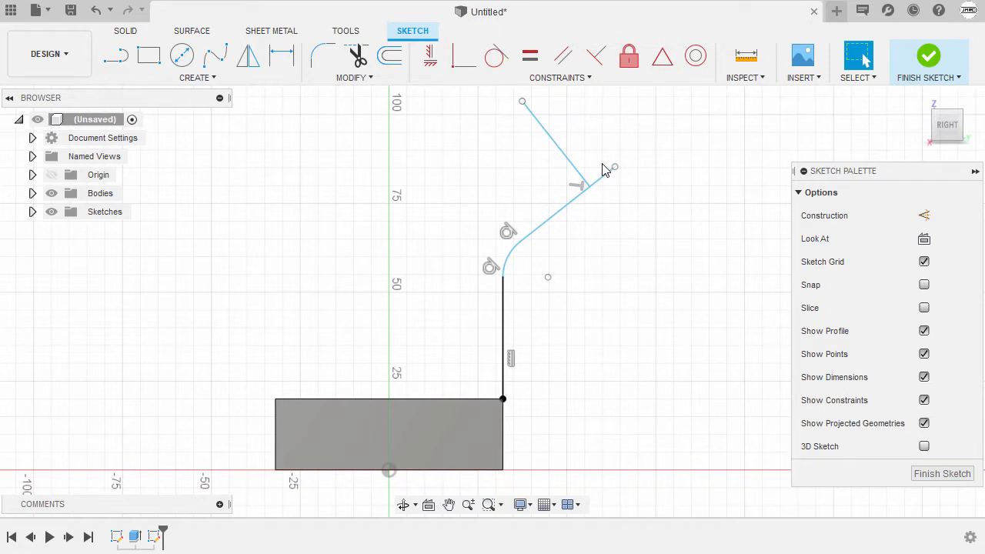
# Dimension the tangent arc between the vertical and slanted lines to a radius of 15 mm
pyautogui.press('d')
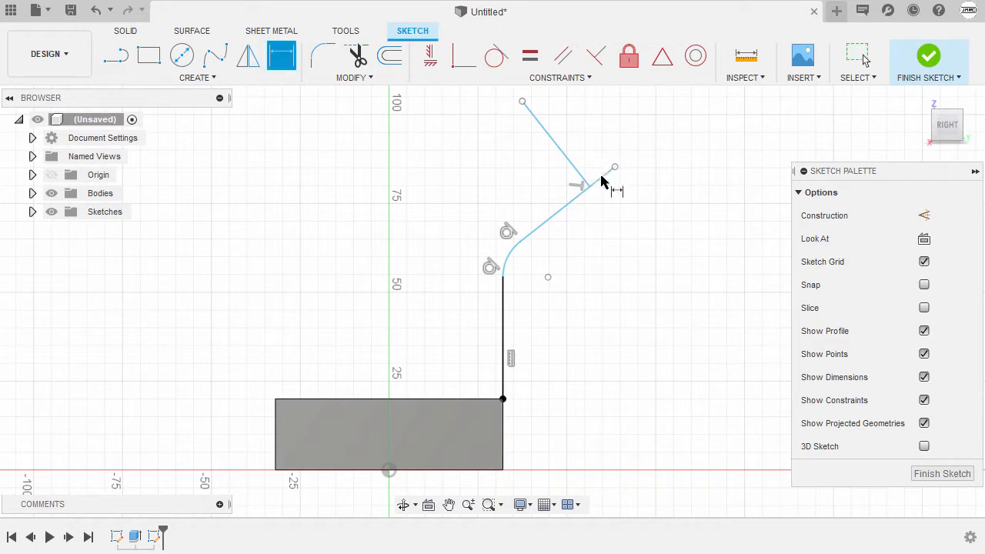
pyautogui.click(510, 261)
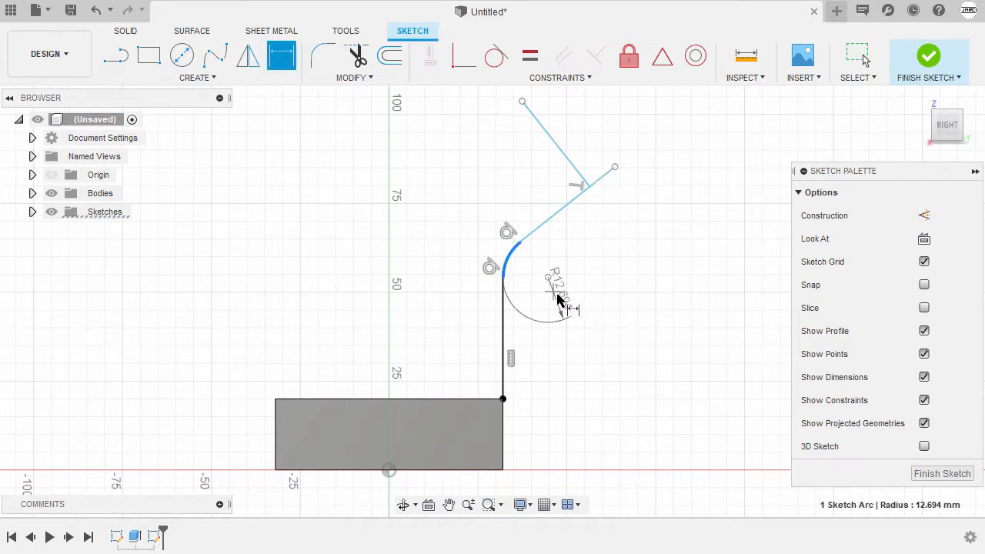
pyautogui.click(533, 269)
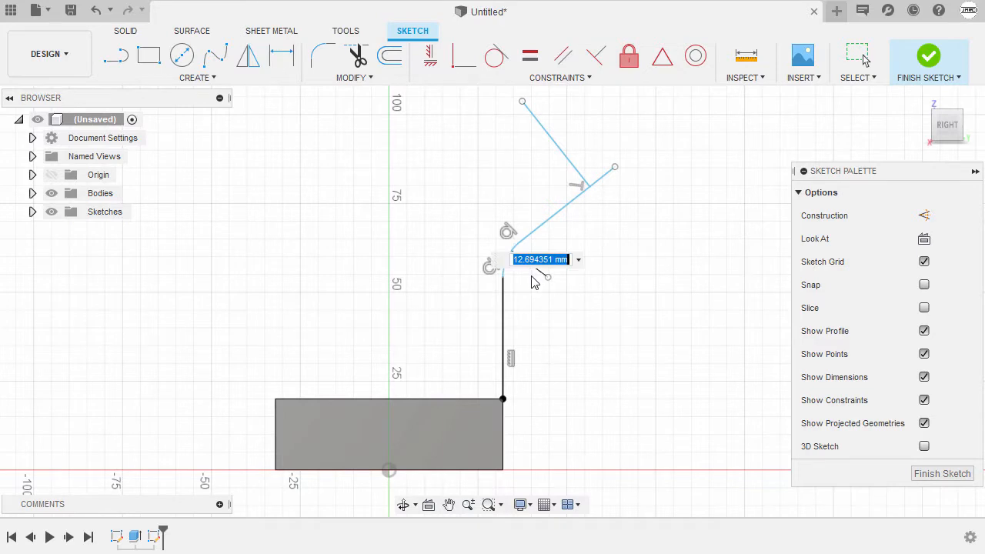
pyautogui.write('15')
pyautogui.press('Return')
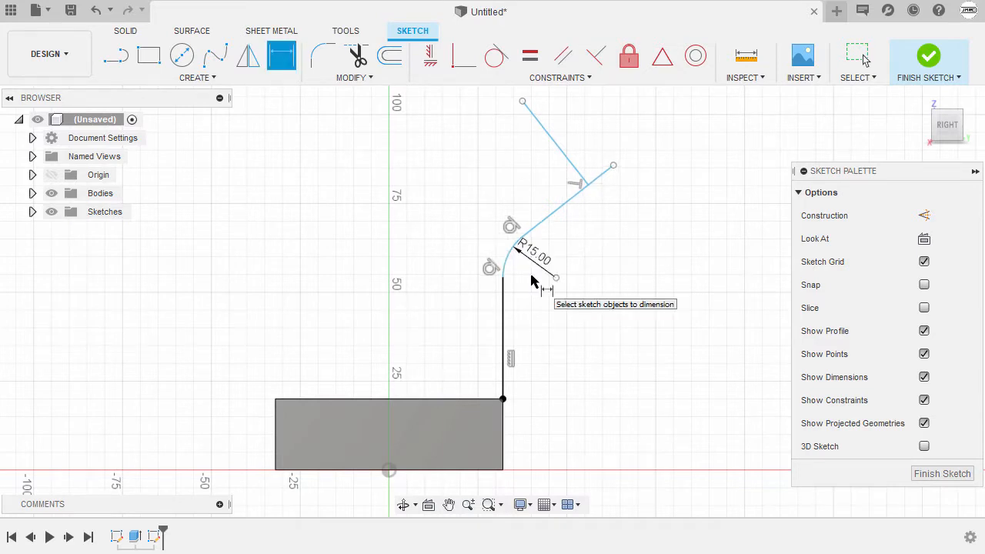
# Dimension the angle between the line perpendicular to the slanted line and the vertical line at 45°
pyautogui.click(557, 147)
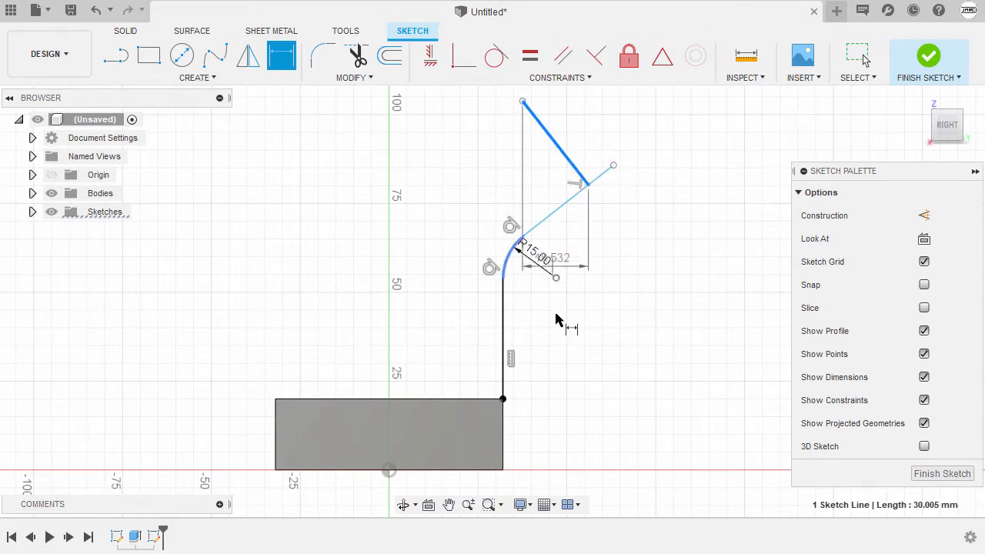
pyautogui.click(504, 317)
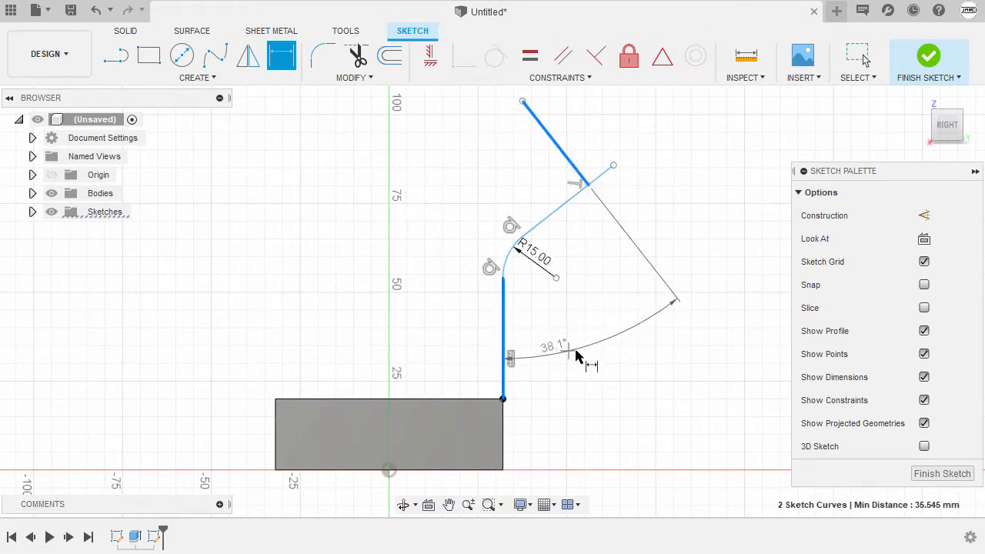
pyautogui.click(588, 338)
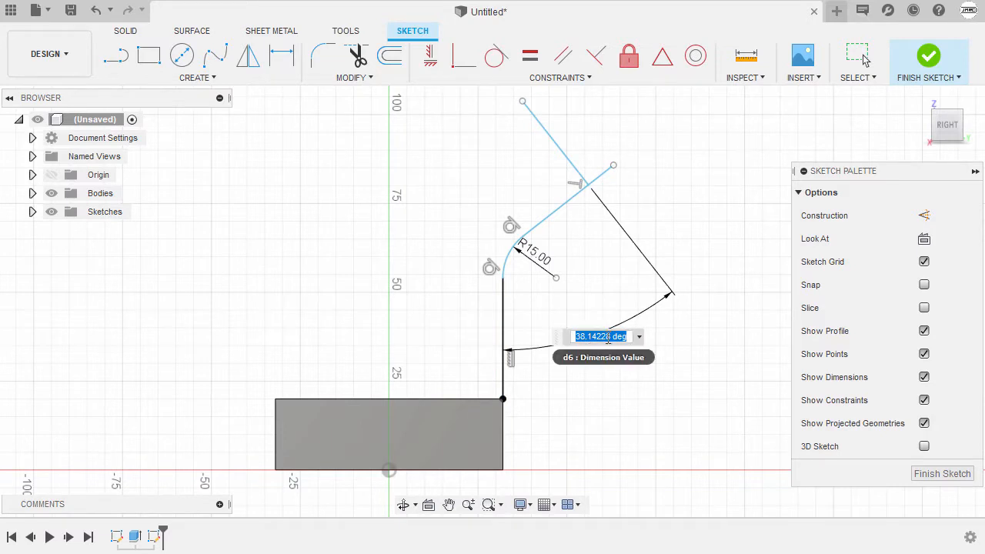
pyautogui.write('45')
pyautogui.press('Return')
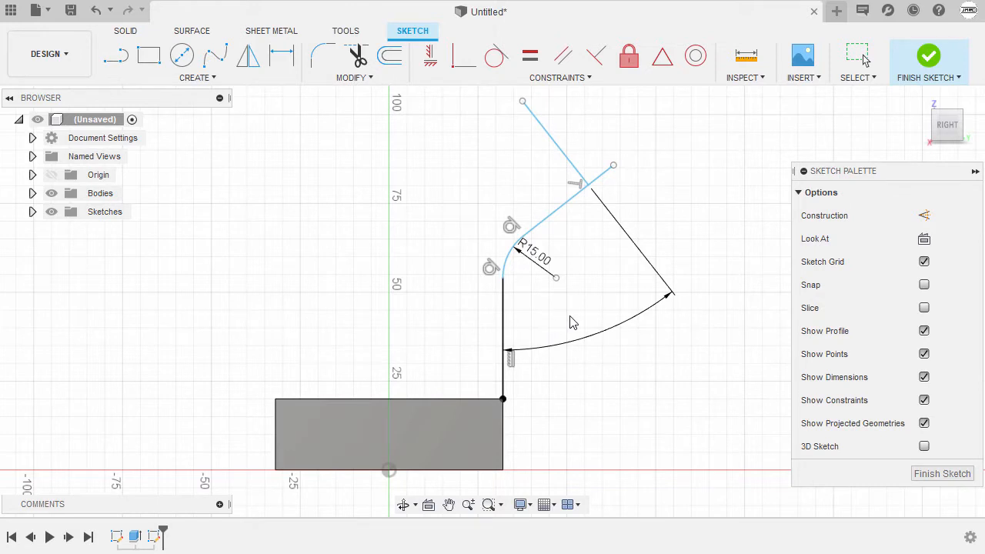
# Rotate the sketch view a quarter turn and dimension the perpendicular line's free endpoint 64 mm from the block's far side edge
pyautogui.press('d')
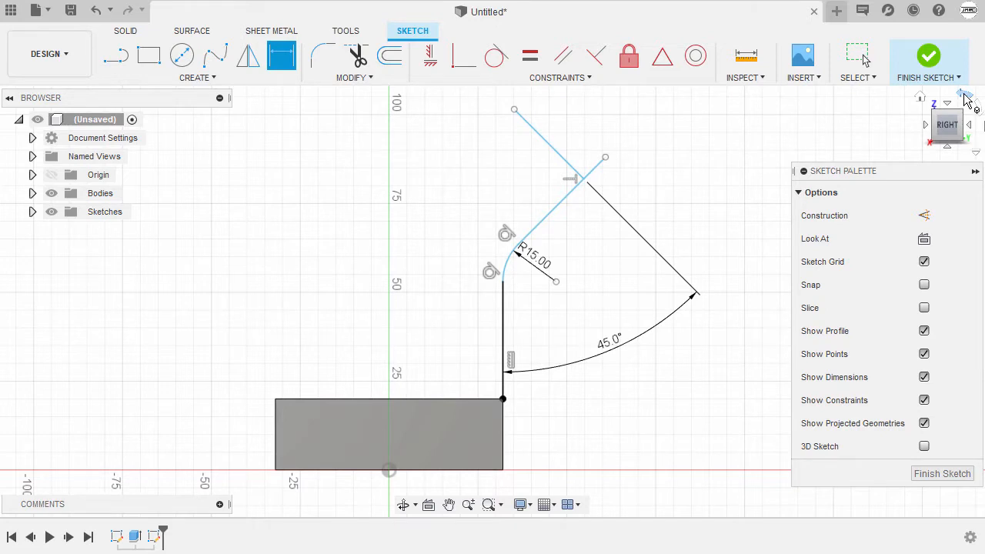
pyautogui.click(965, 98)
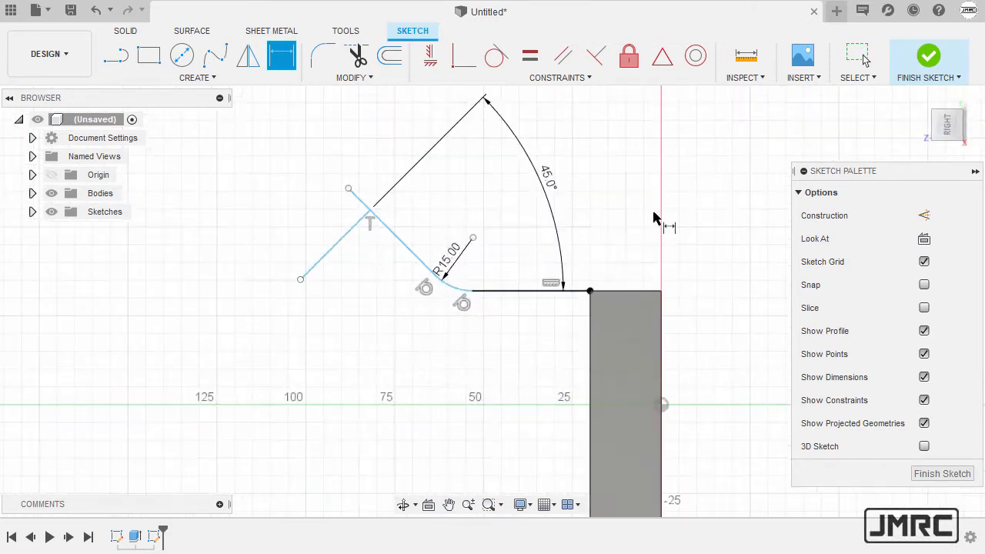
pyautogui.scroll(-2, 609, 222)
pyautogui.moveTo(608, 222); pyautogui.dragTo(580, 214, button='middle')
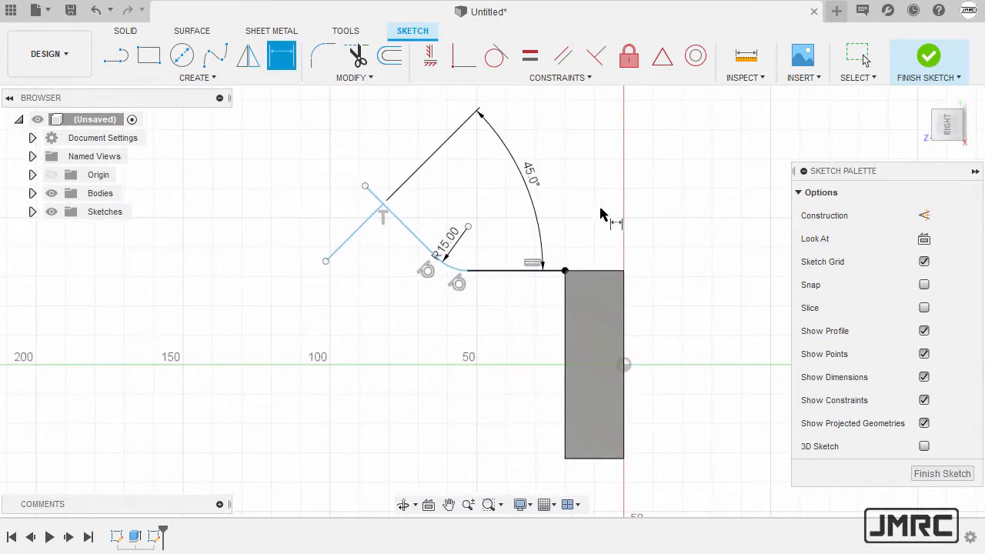
pyautogui.click(325, 261)
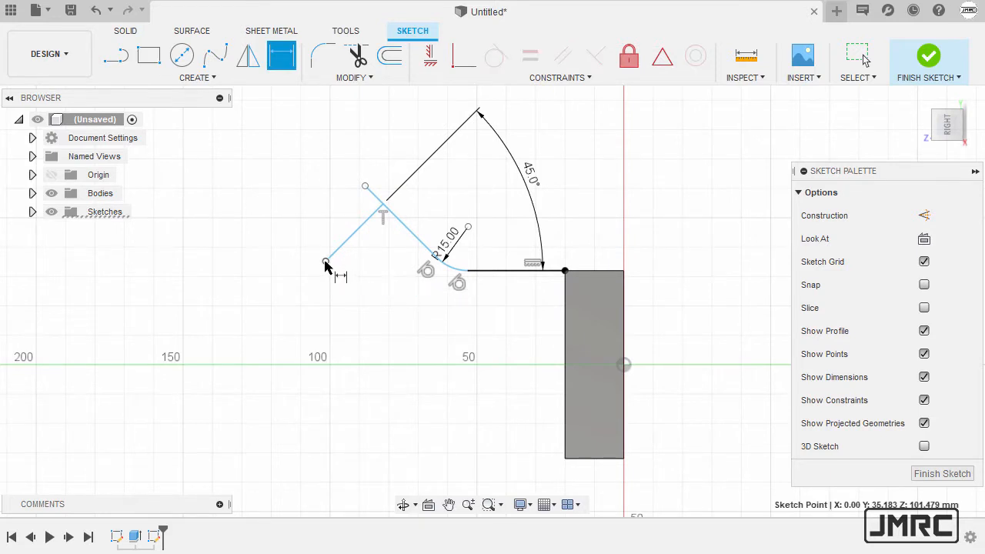
pyautogui.click(586, 459)
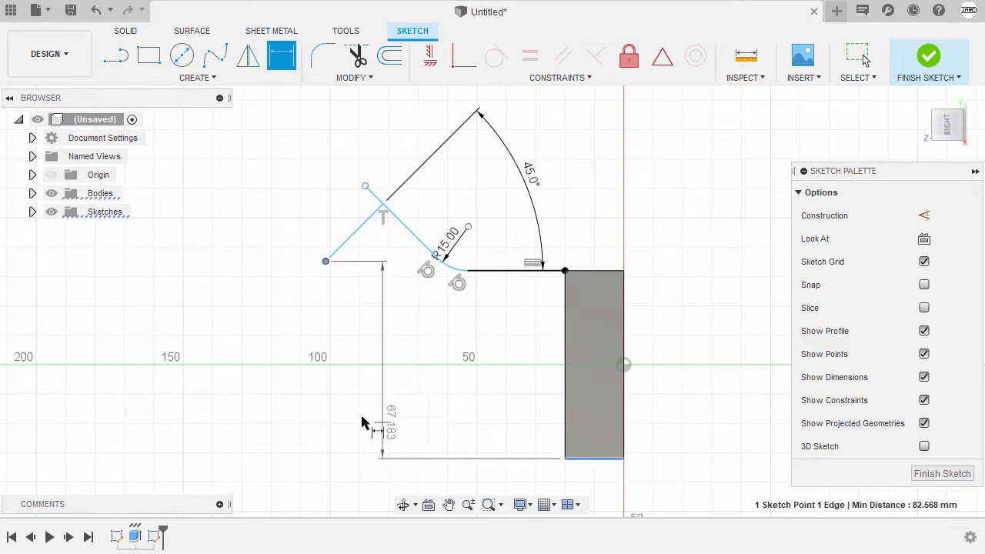
pyautogui.click(237, 348)
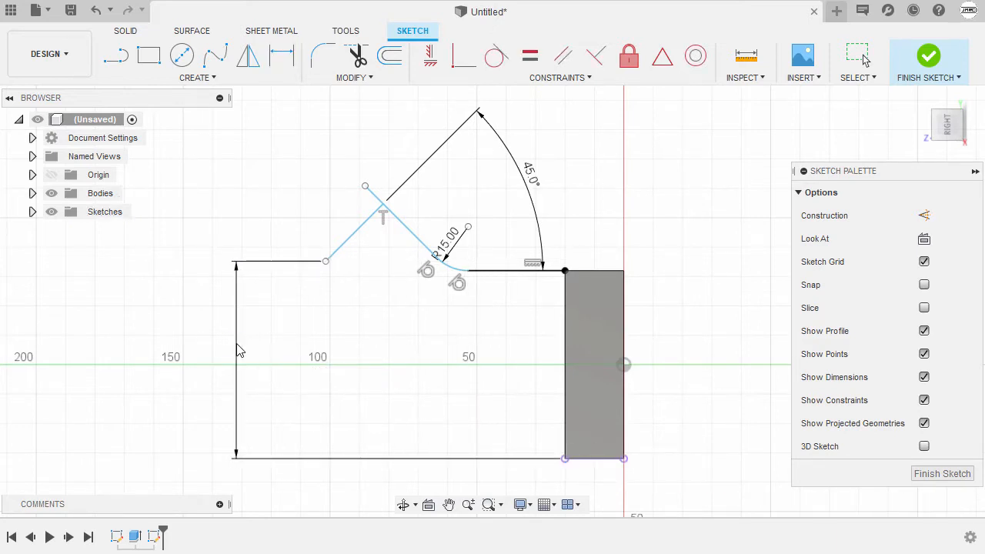
pyautogui.write('60')
pyautogui.press('Return')
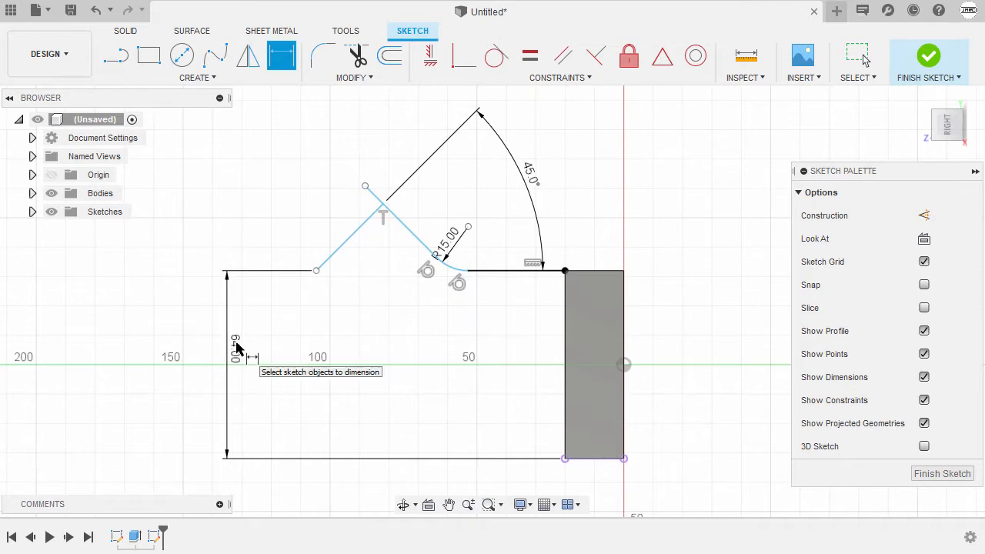
# Dimension the distance along Z from the perpendicular line's free endpoint to the origin at 146 mm
pyautogui.click(317, 271)
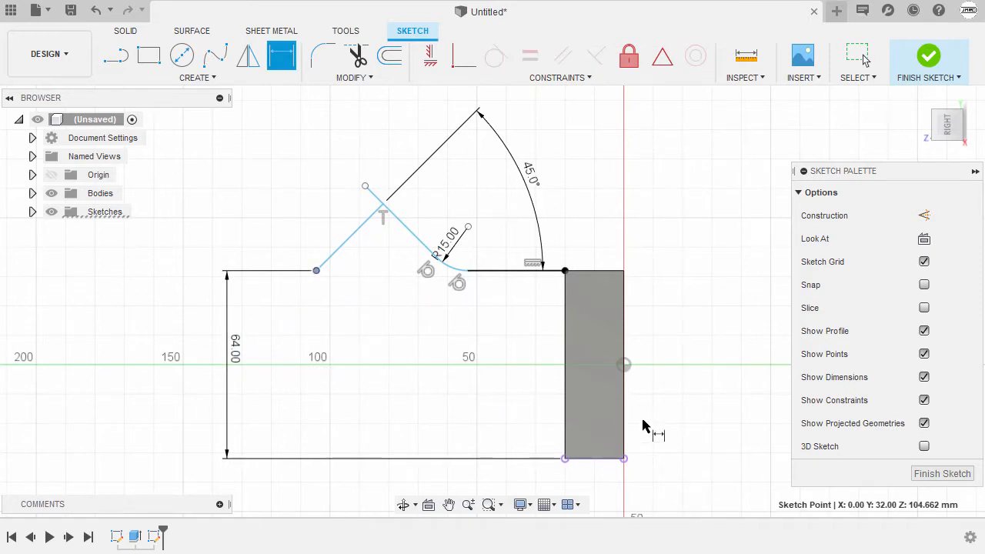
pyautogui.click(624, 365)
pyautogui.scroll(-2, 585, 323)
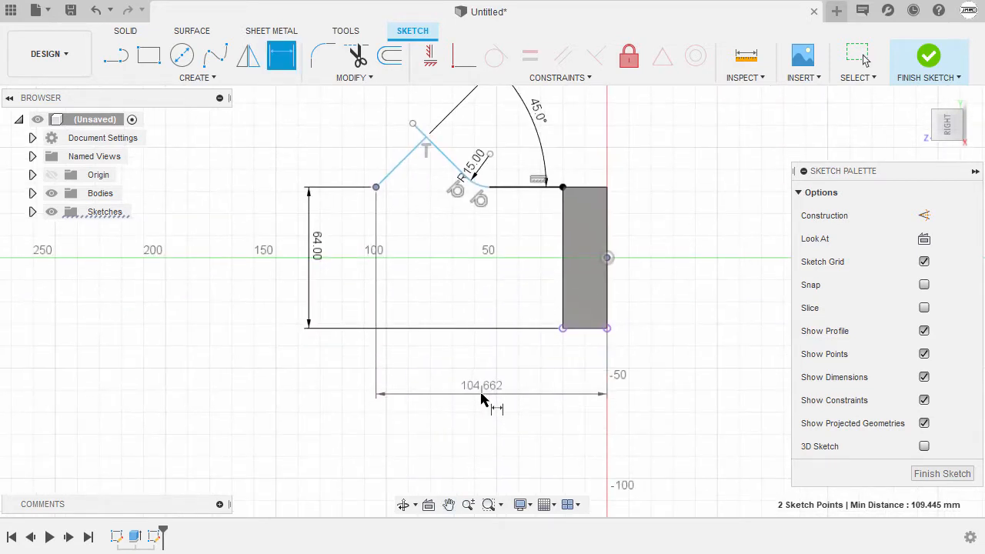
pyautogui.click(482, 396)
pyautogui.write('146')
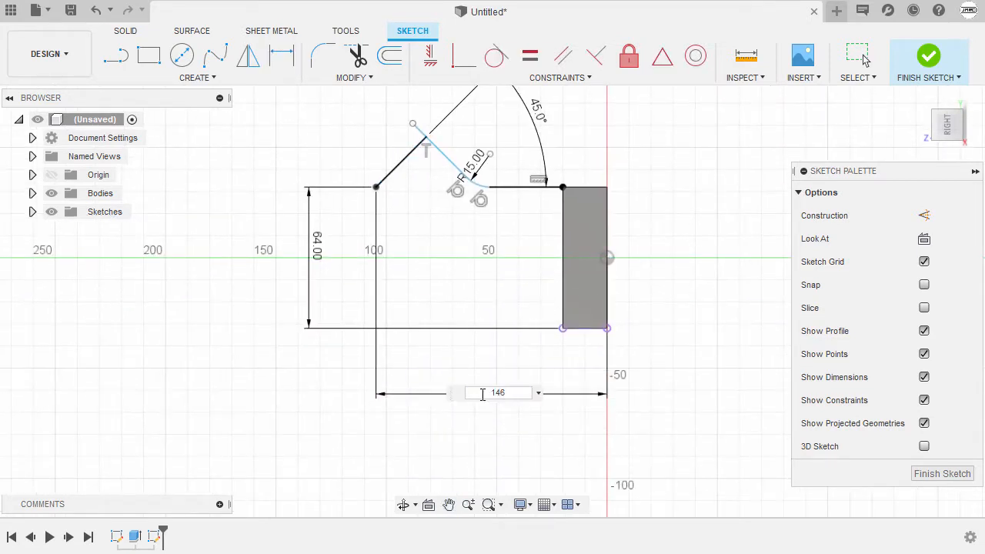
pyautogui.press('Return')
pyautogui.moveTo(464, 407)
pyautogui.mouseDown(button='middle')
pyautogui.moveTo(455, 349)
pyautogui.moveTo(460, 383)
pyautogui.mouseUp(button='middle')
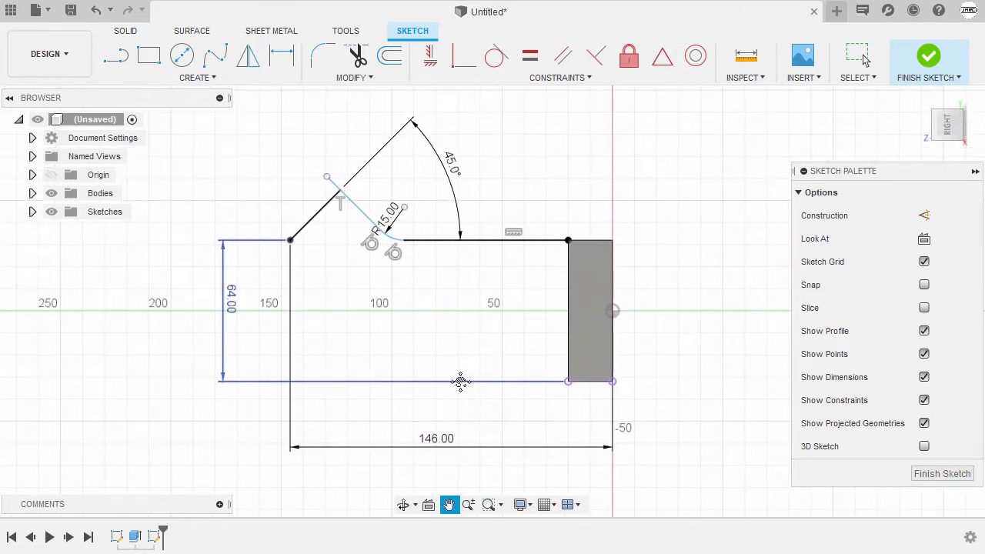
# Lengthen the slanted line by moving its free endpoint outward to about Y 82 mm, Z 144 mm
pyautogui.press('d')
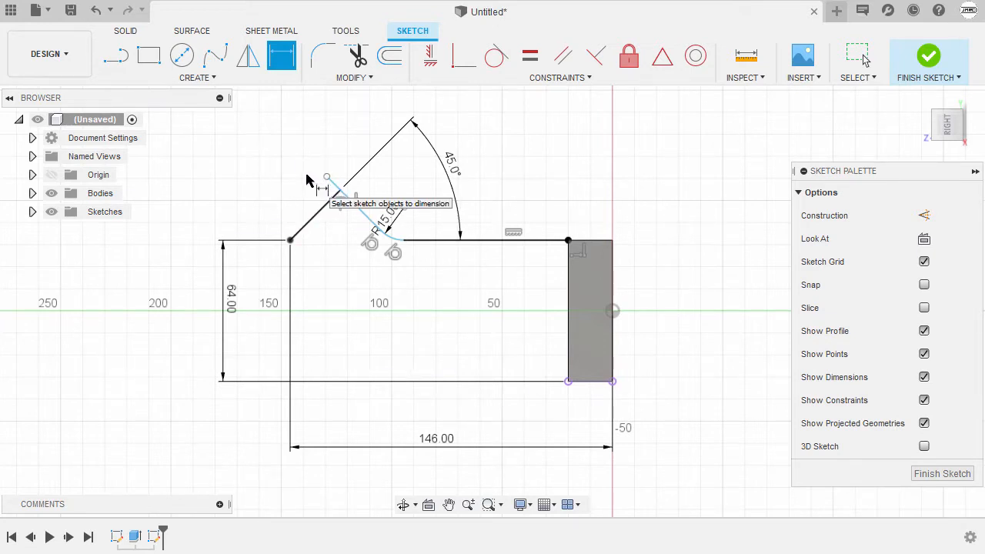
pyautogui.press('Escape')
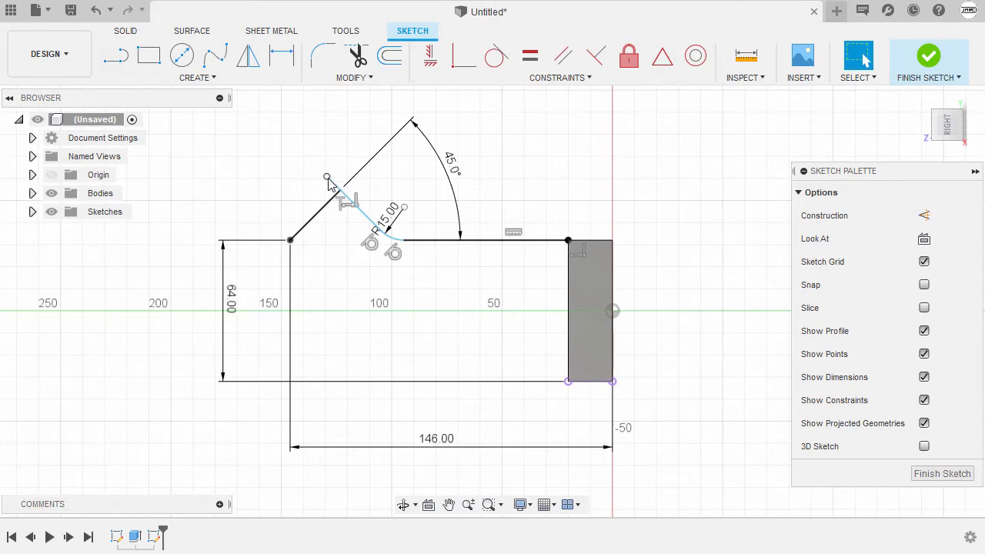
pyautogui.moveTo(326, 180); pyautogui.dragTo(297, 134)
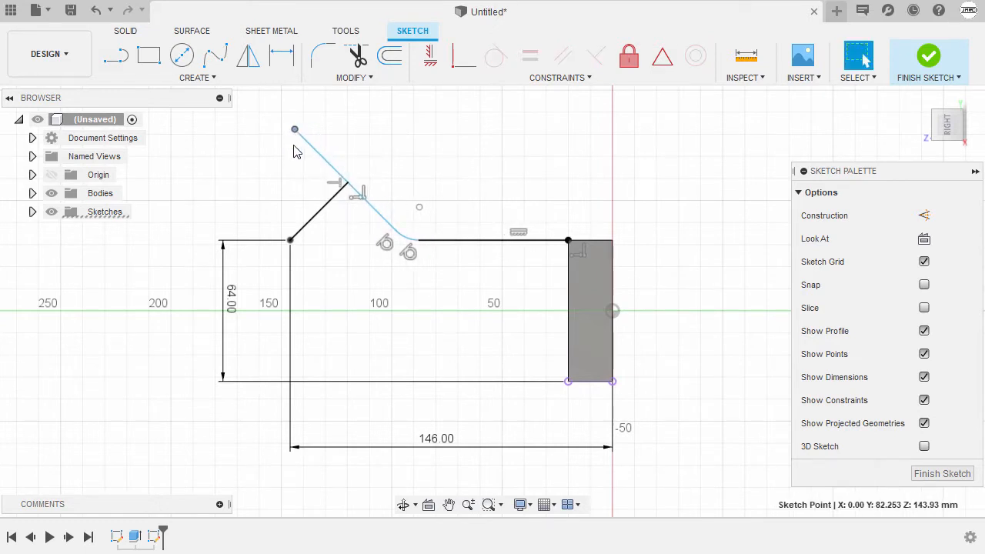
# Draw a stepped four-line chain from the slanted line's free end to the perpendicular line's free endpoint, starting with two segments about 11 mm long
pyautogui.press('l')
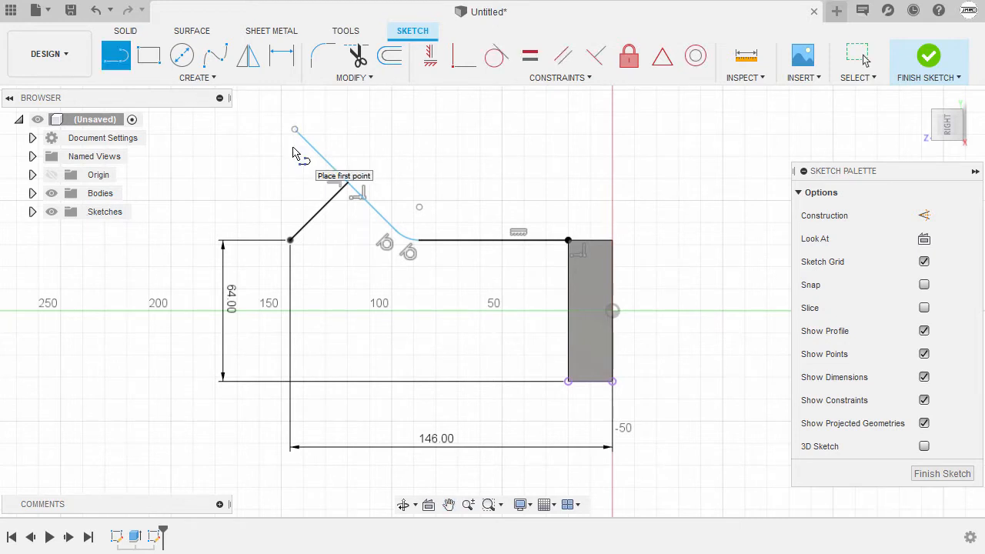
pyautogui.click(295, 131)
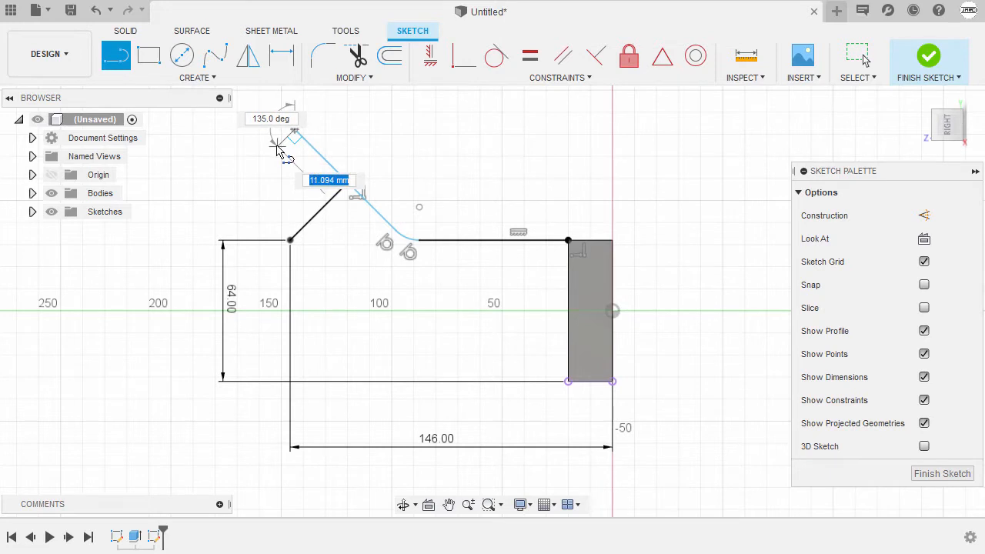
pyautogui.click(283, 152)
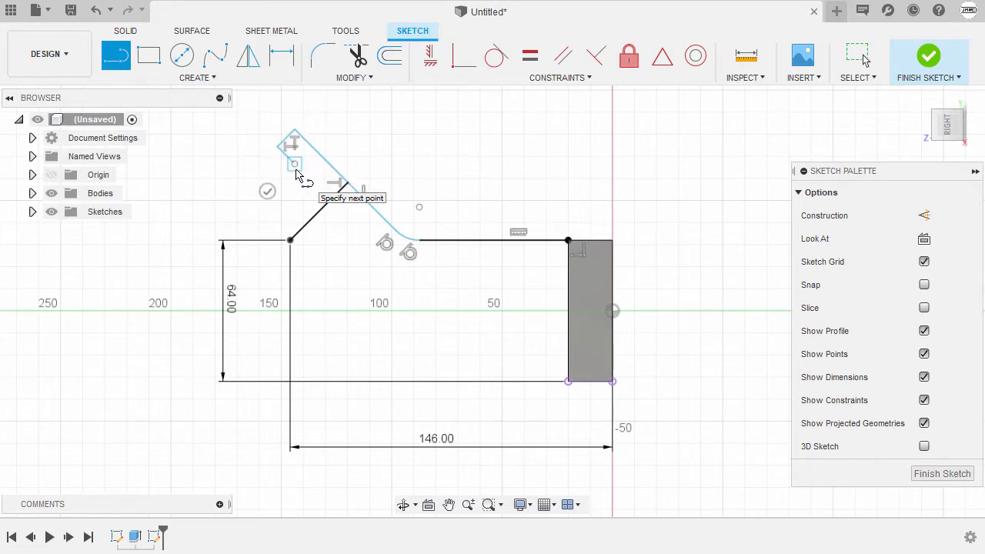
pyautogui.click(250, 208)
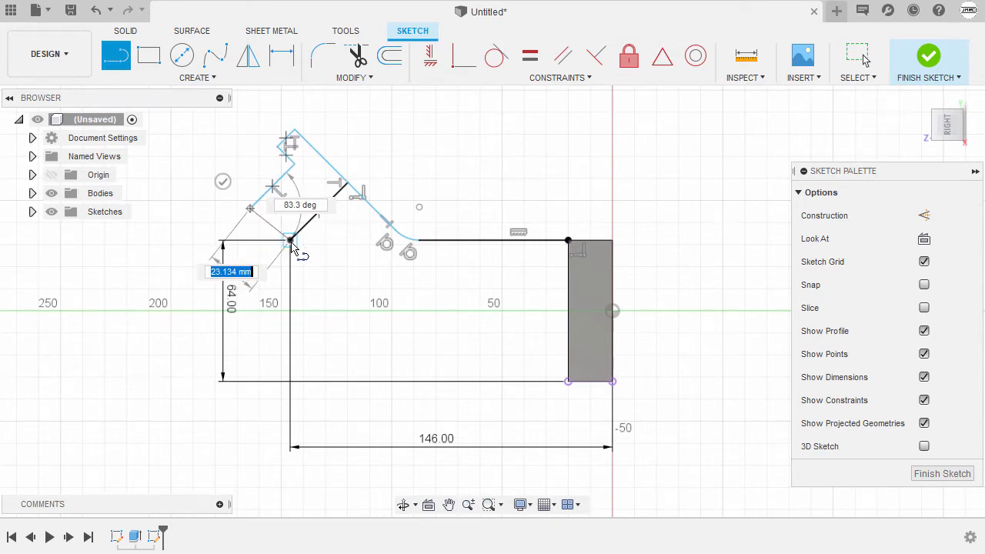
pyautogui.click(290, 242)
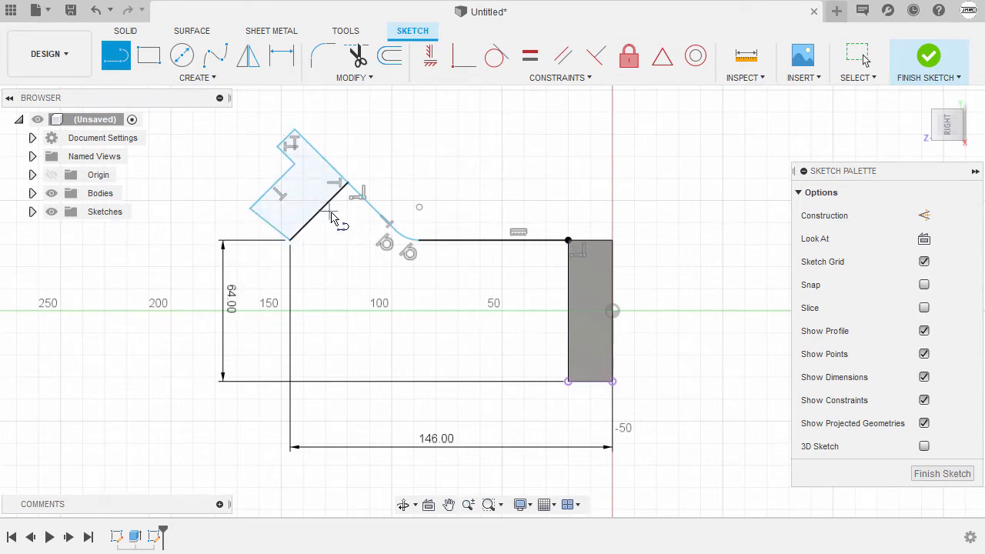
pyautogui.scroll(5, 333, 218)
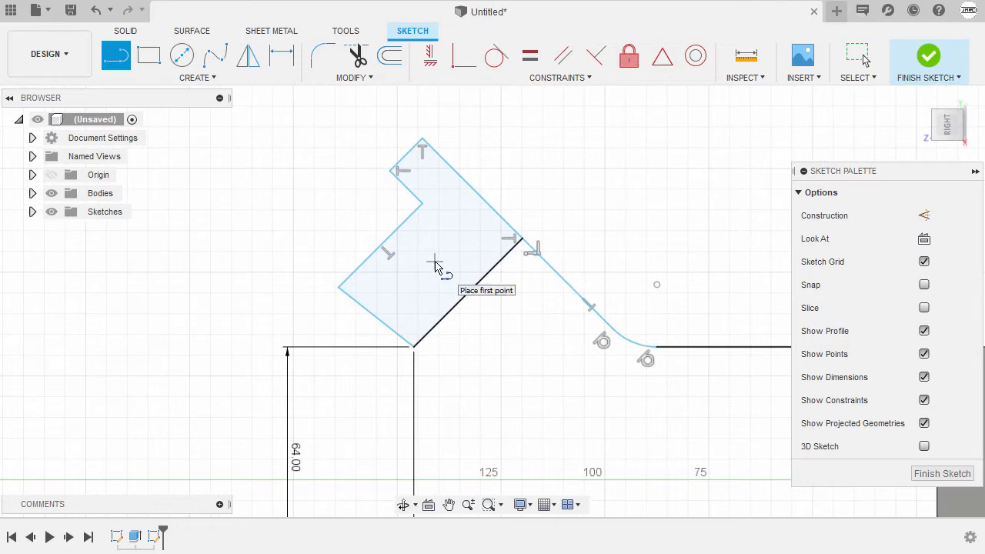
pyautogui.press('Escape')
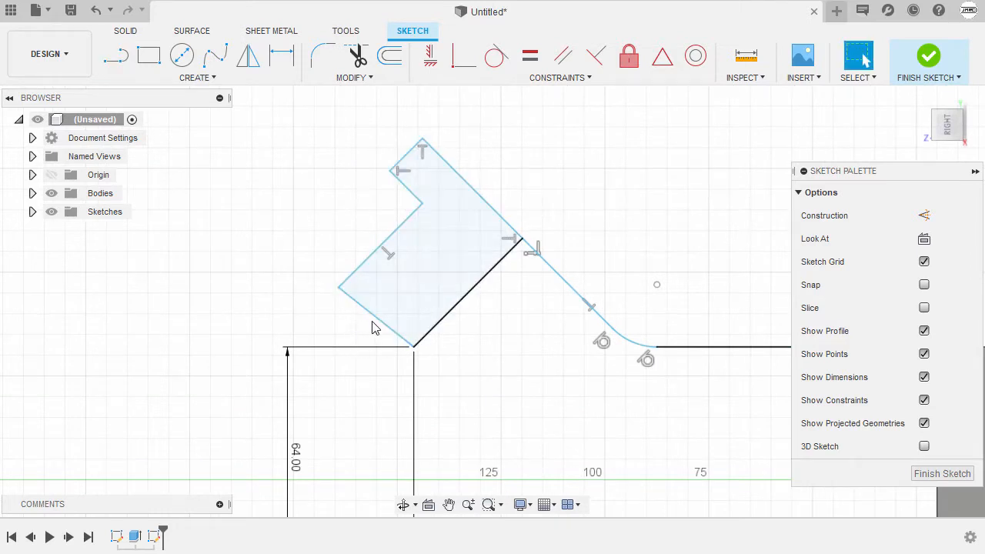
# Make the closing line, about 23 mm long, perpendicular to the line it meets at the 146 mm endpoint
pyautogui.click(378, 326)
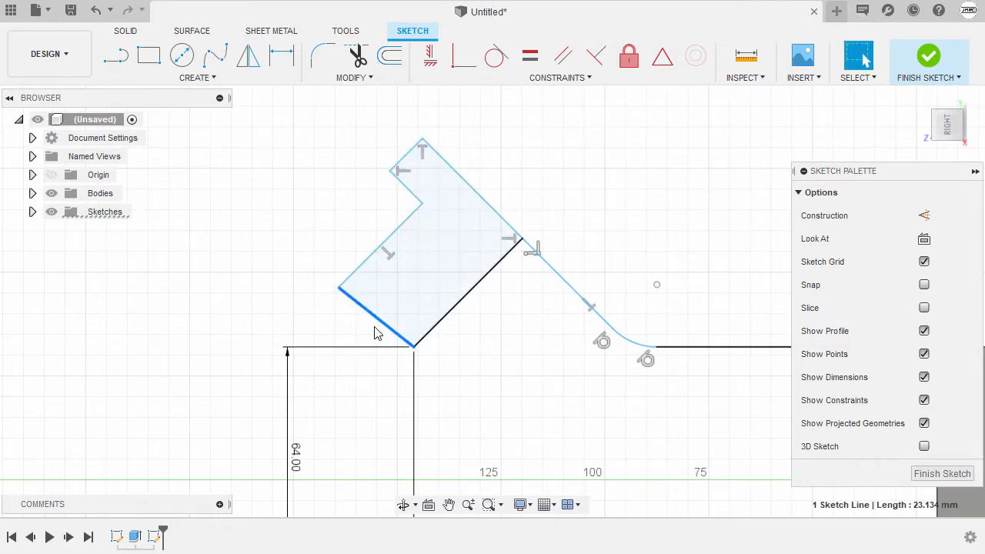
pyautogui.keyDown('shift'); pyautogui.click(462, 307); pyautogui.keyUp('shift')
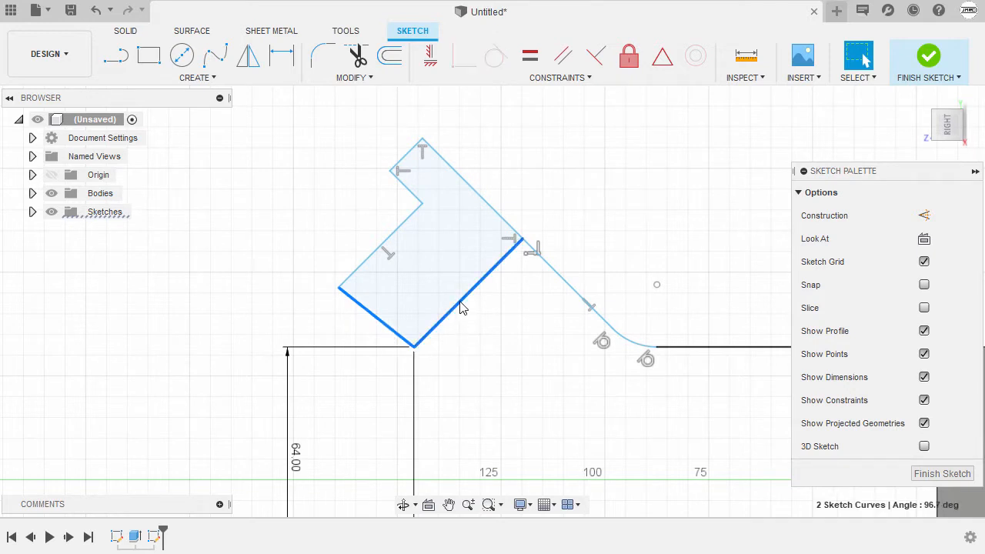
pyautogui.rightClick(302, 197)
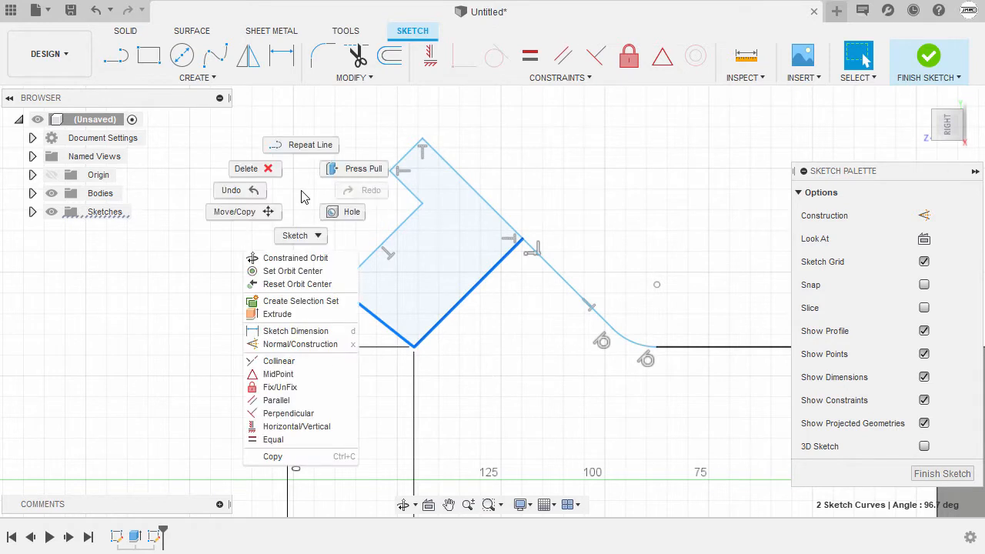
pyautogui.click(325, 419)
# Dimension the distance between the slanted line and the short step line parallel to it at 12 mm
pyautogui.press('d')
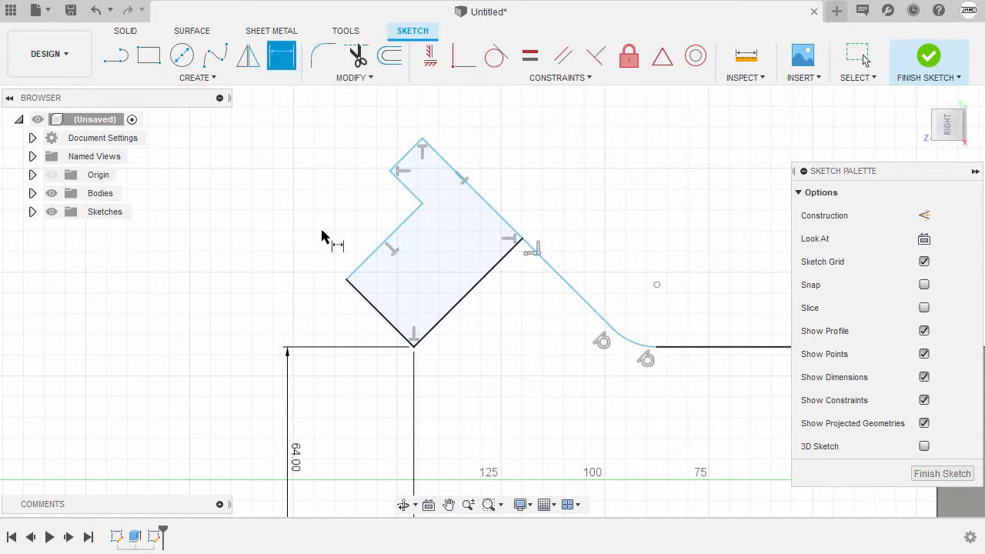
pyautogui.click(418, 198)
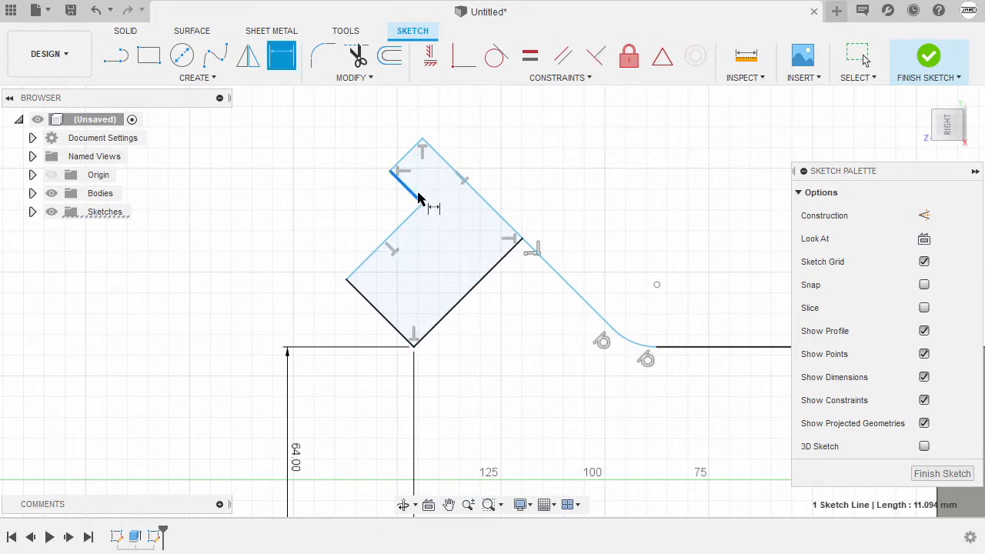
pyautogui.click(447, 164)
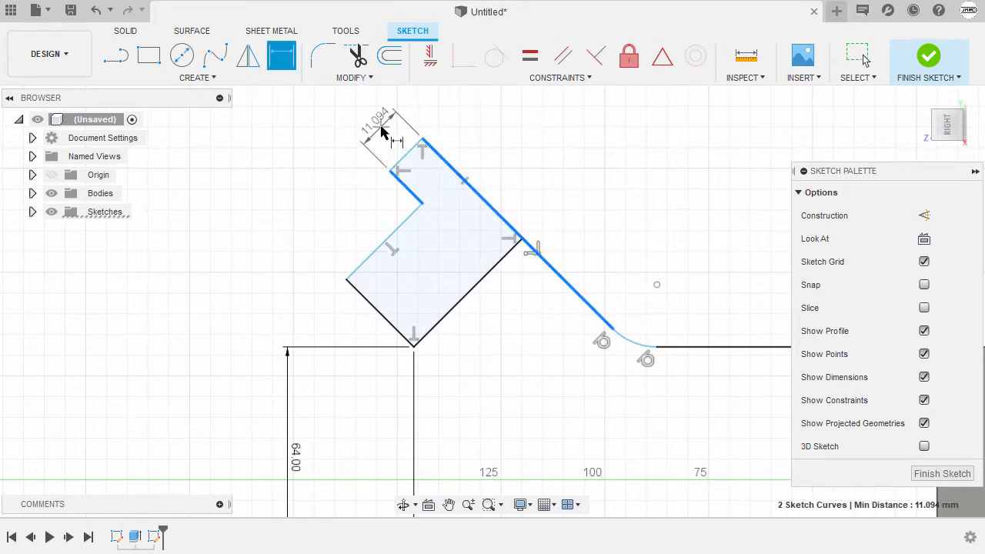
pyautogui.click(381, 131)
pyautogui.write('12')
pyautogui.press('Return')
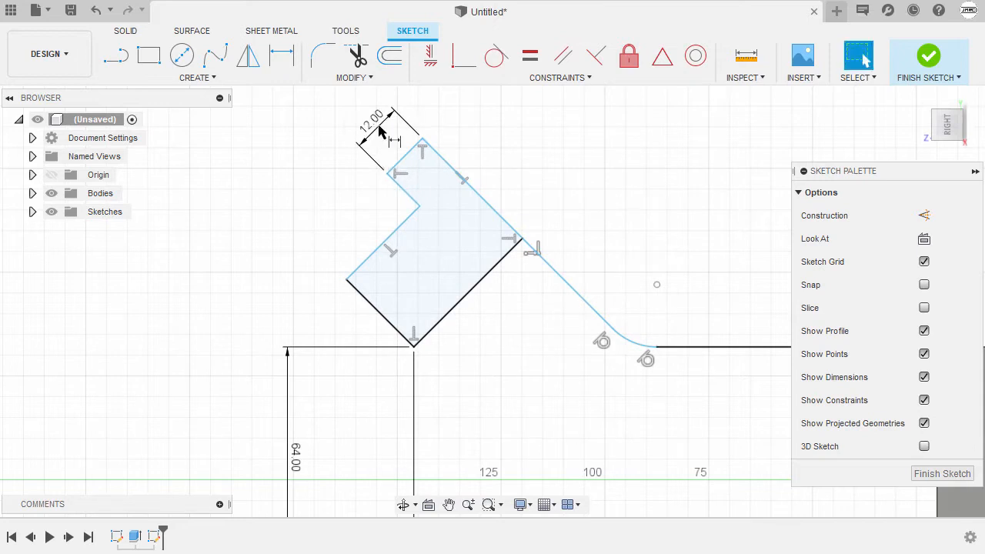
# Dimension the distance between the short step line and the parallel closing line of the head at 32 mm
pyautogui.click(403, 189)
pyautogui.click(370, 304)
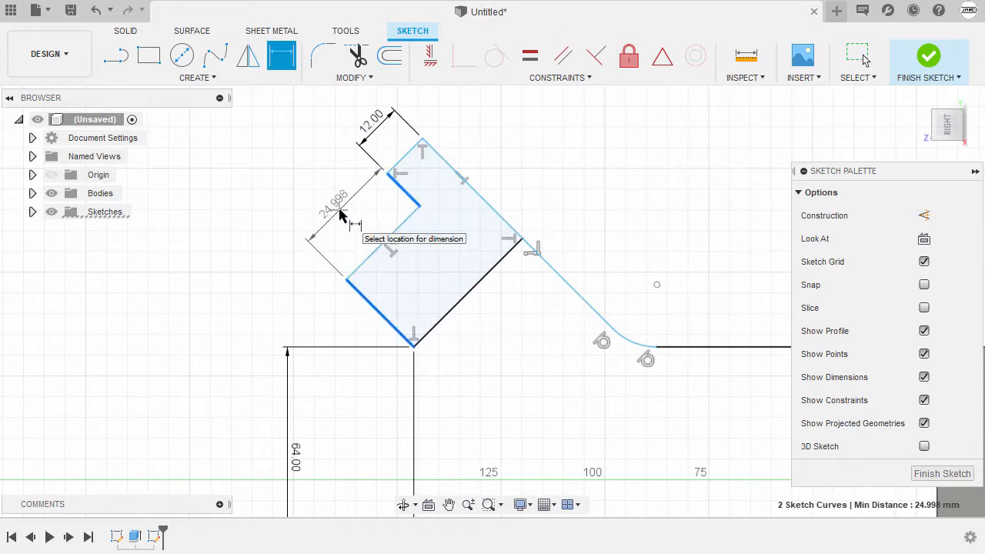
pyautogui.click(340, 214)
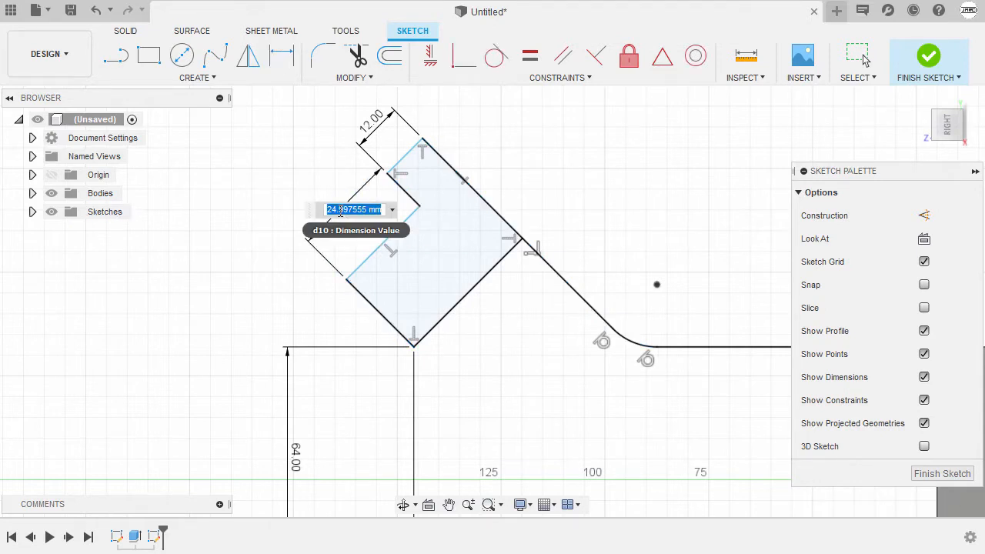
pyautogui.write('32')
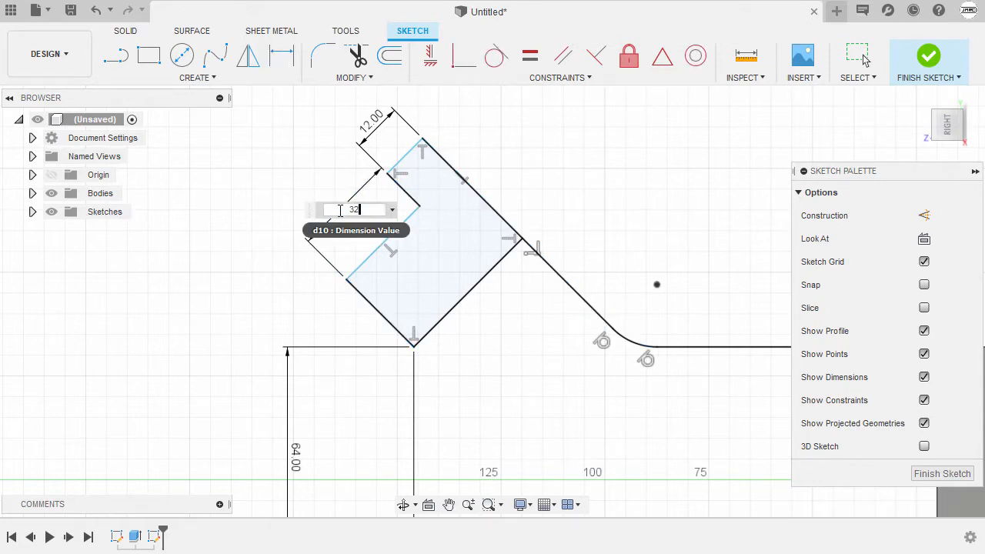
pyautogui.press('Return')
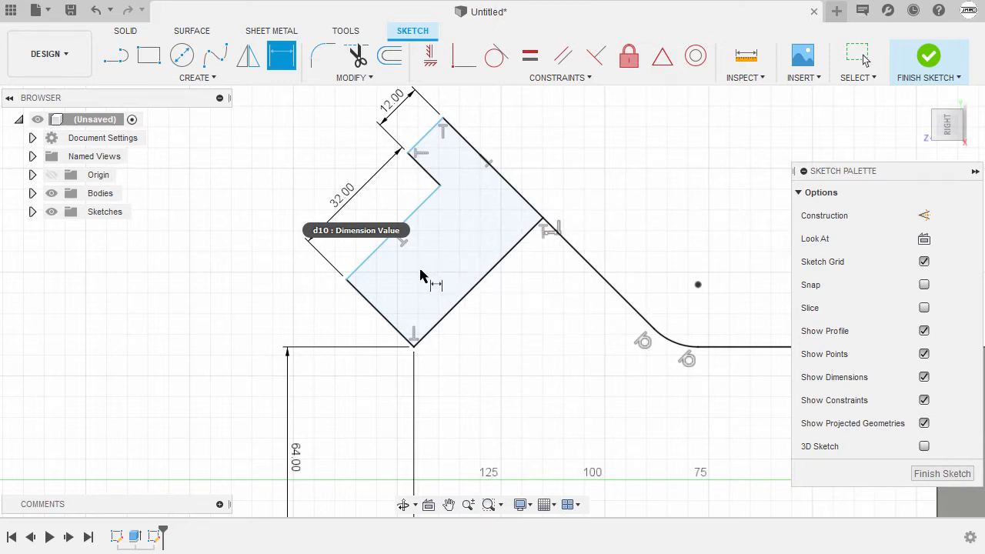
pyautogui.scroll(-1, 466, 172)
pyautogui.moveTo(469, 180); pyautogui.dragTo(433, 193, button='middle')
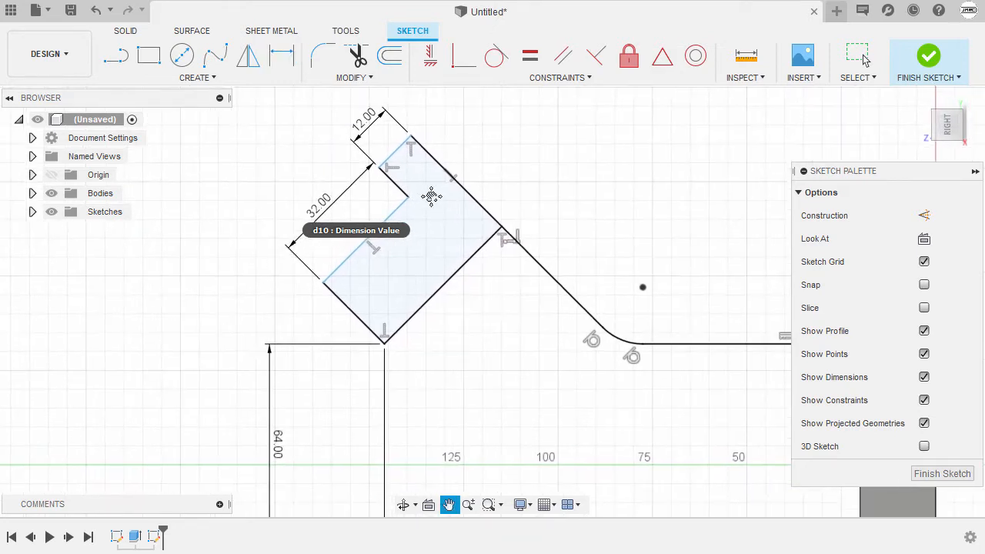
pyautogui.click(452, 292)
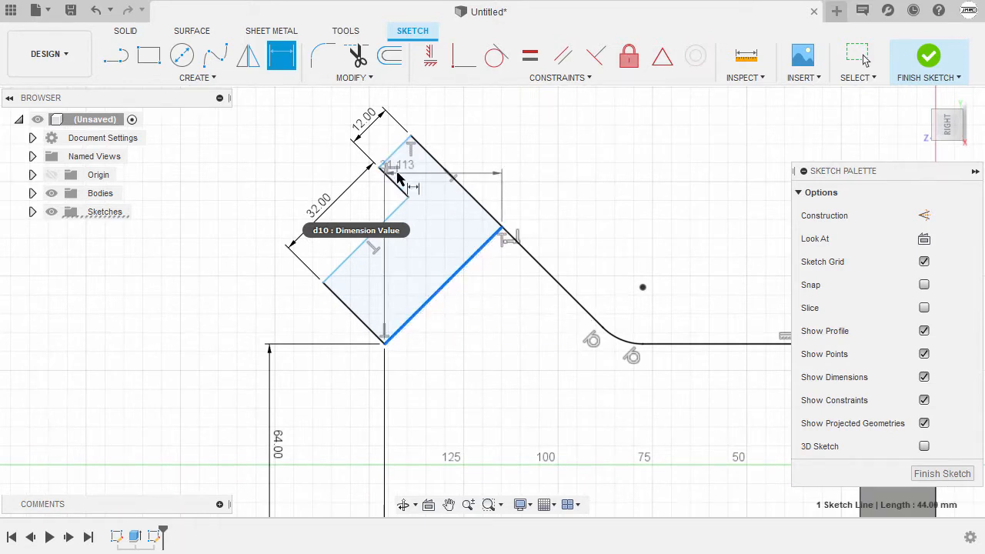
pyautogui.click(399, 157)
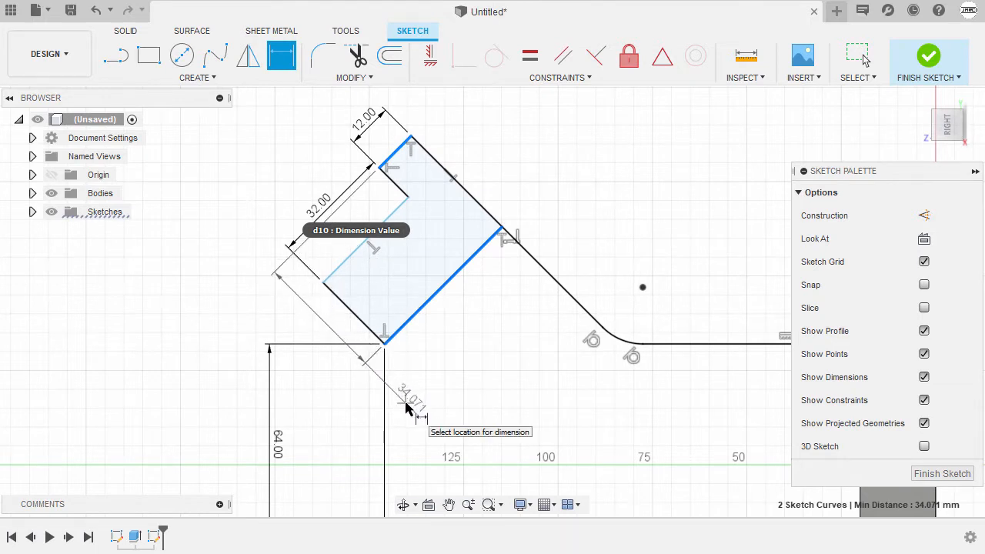
pyautogui.press('Escape')
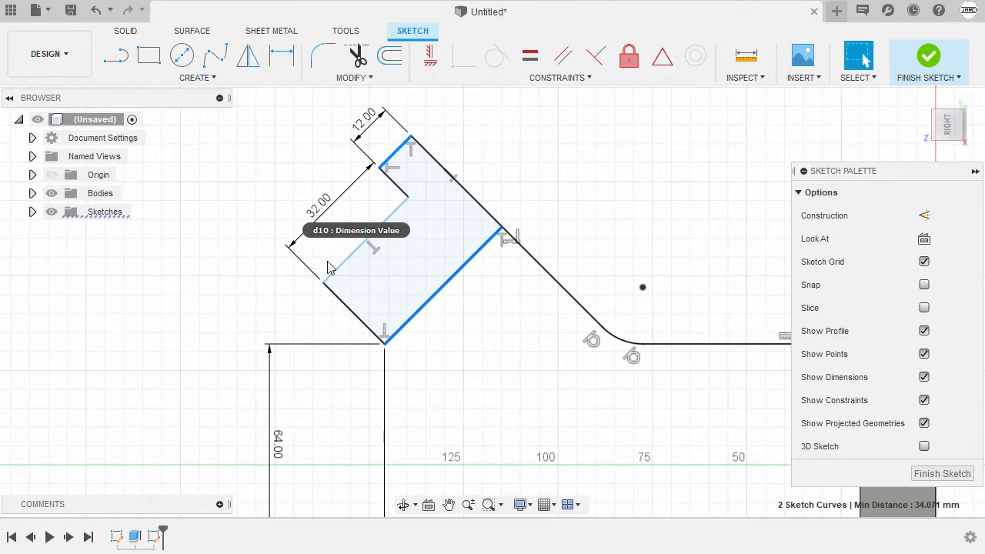
pyautogui.press('Escape')
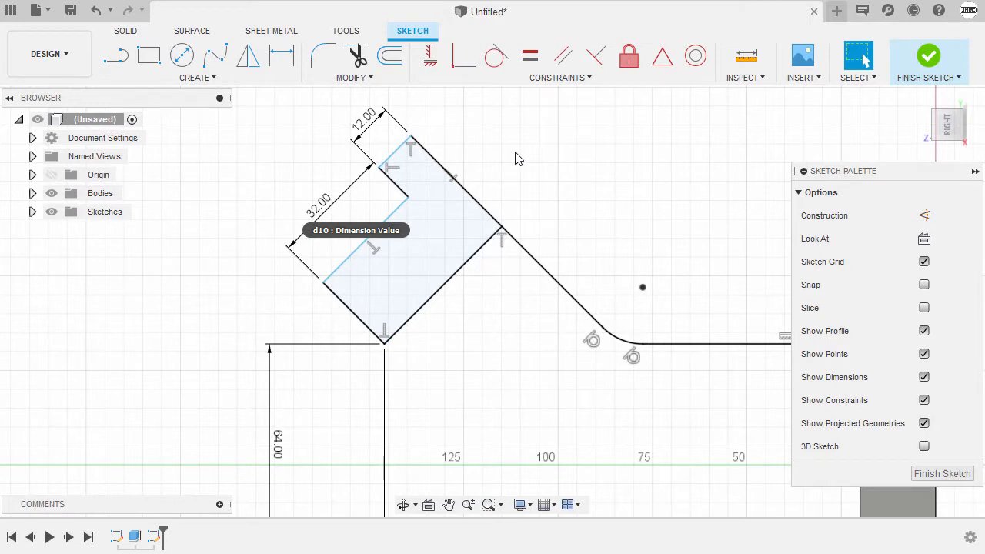
# Add a 64 mm diameter dimension between the 44 mm perpendicular line and the 12 mm outer edge of the head
pyautogui.press('d')
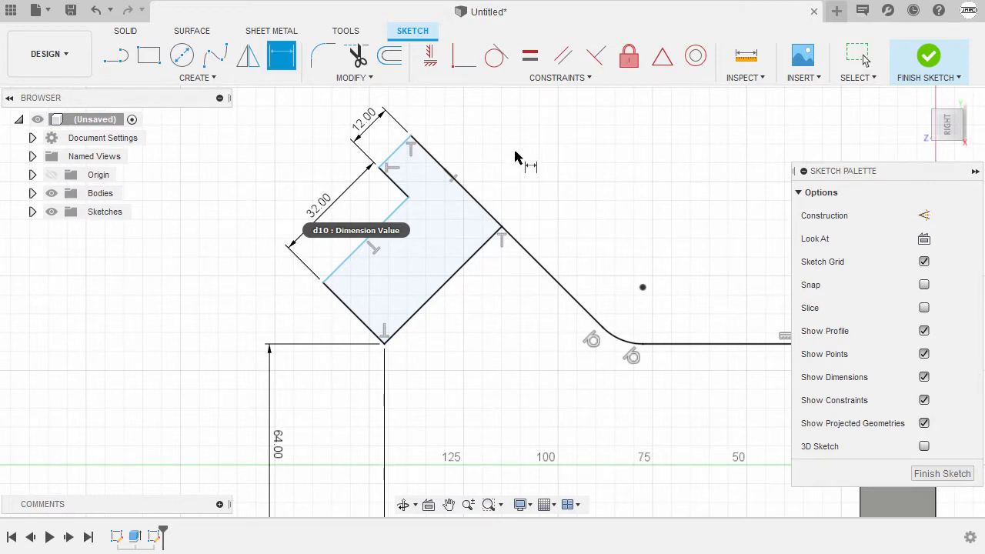
pyautogui.click(450, 291)
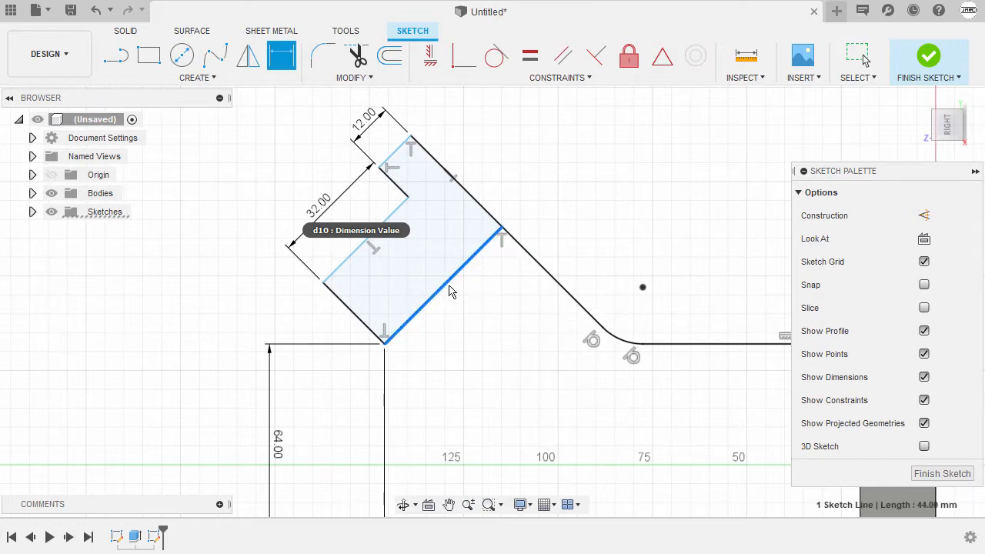
pyautogui.click(397, 154)
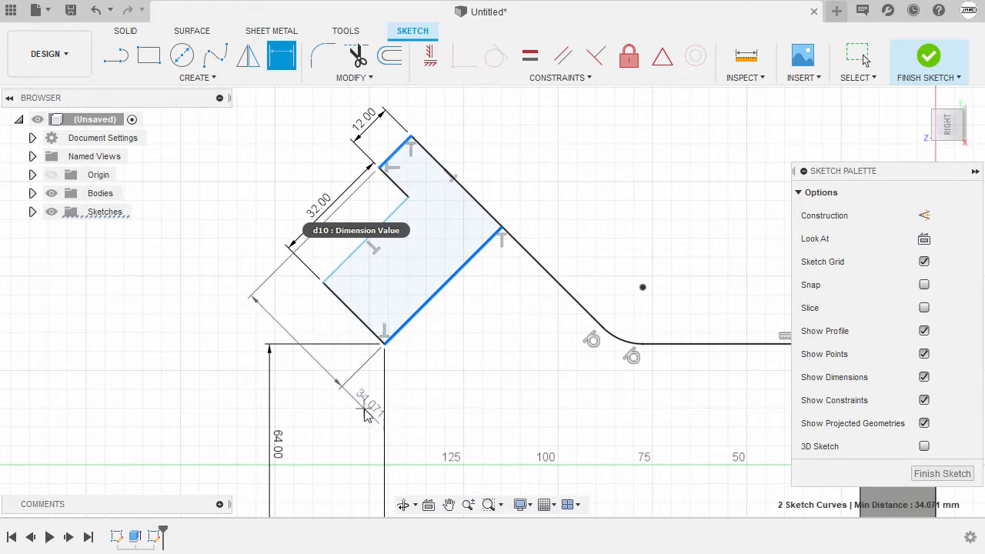
pyautogui.rightClick(366, 414)
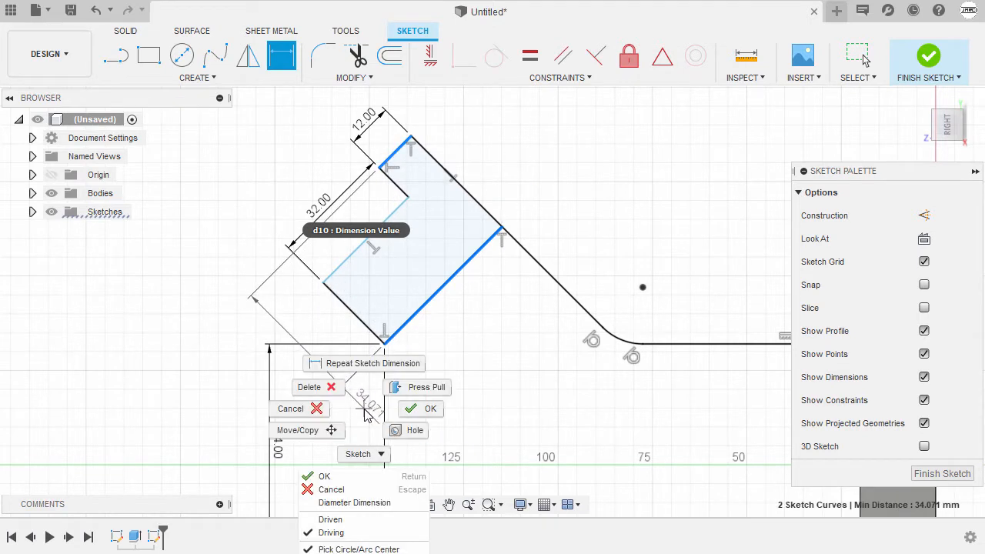
pyautogui.click(402, 504)
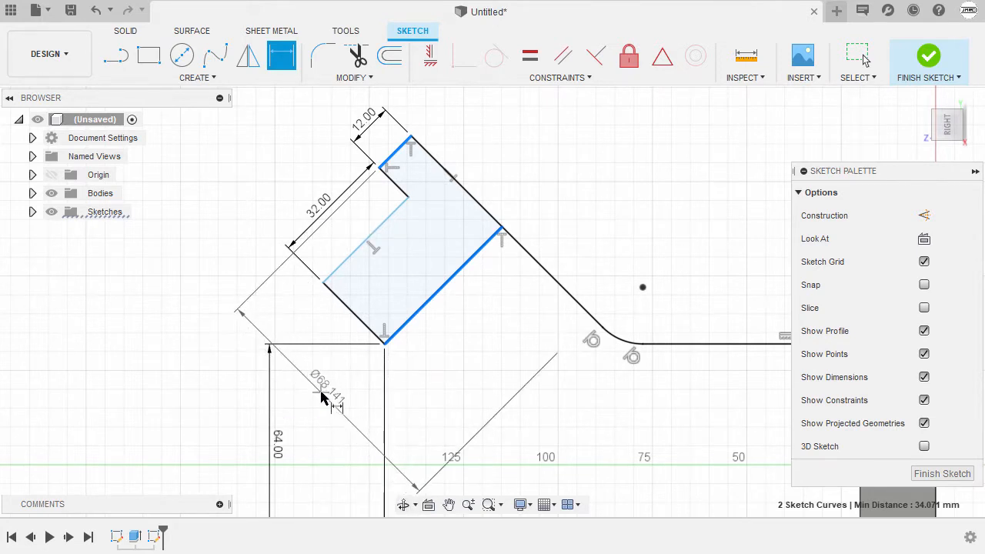
pyautogui.click(320, 397)
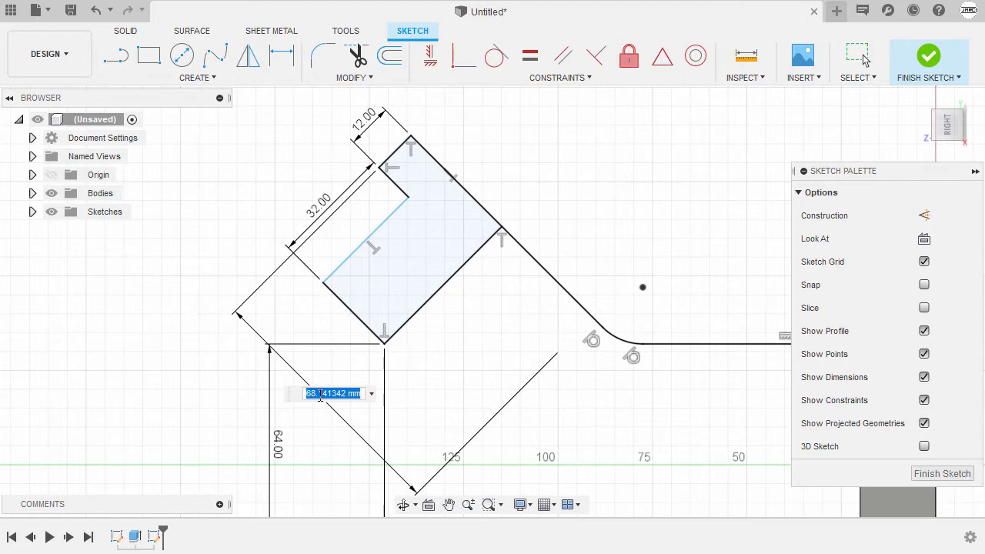
pyautogui.write('64')
pyautogui.press('Return')
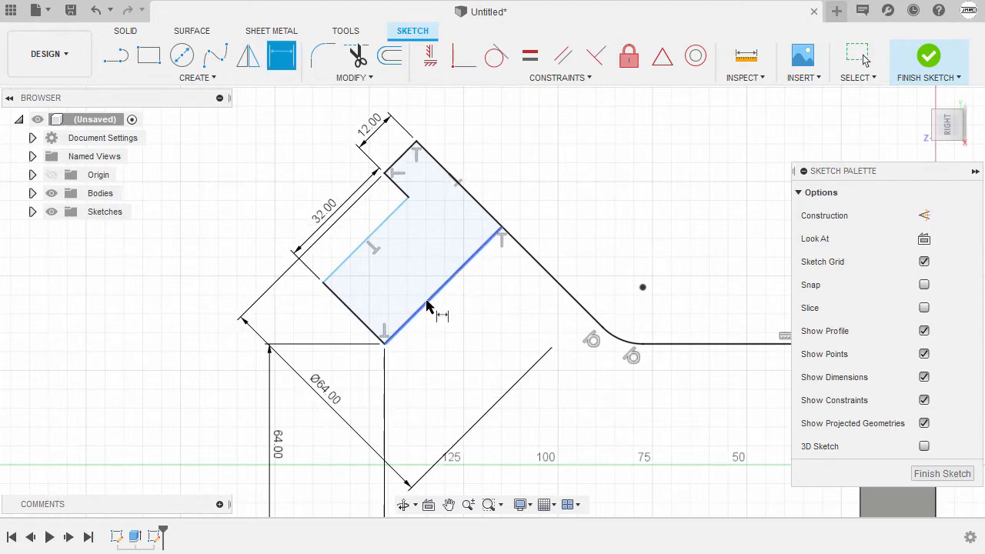
# Add a 52 mm diameter dimension between the 44 mm perpendicular line and the long outer edge of the head
pyautogui.moveTo(439, 313); pyautogui.dragTo(398, 244, button='middle')
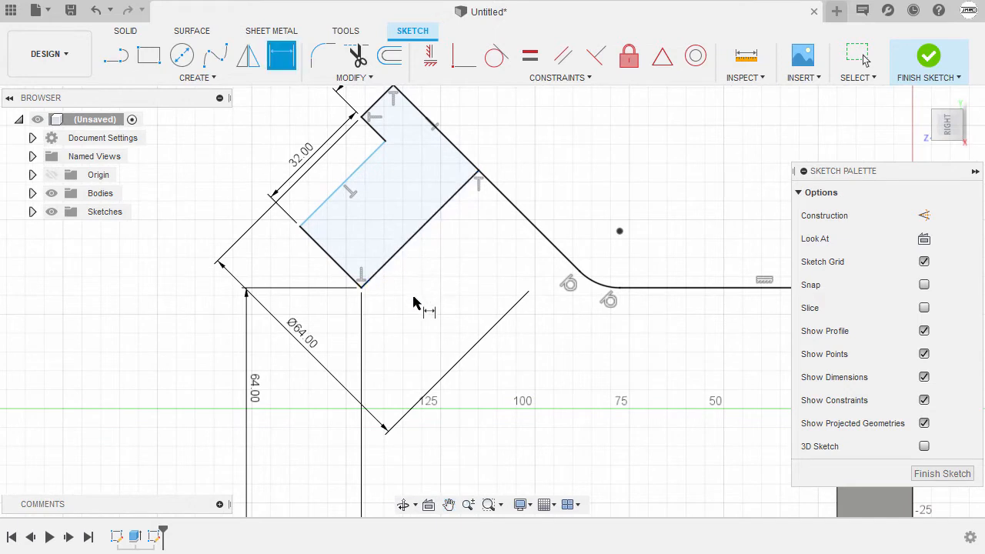
pyautogui.click(399, 254)
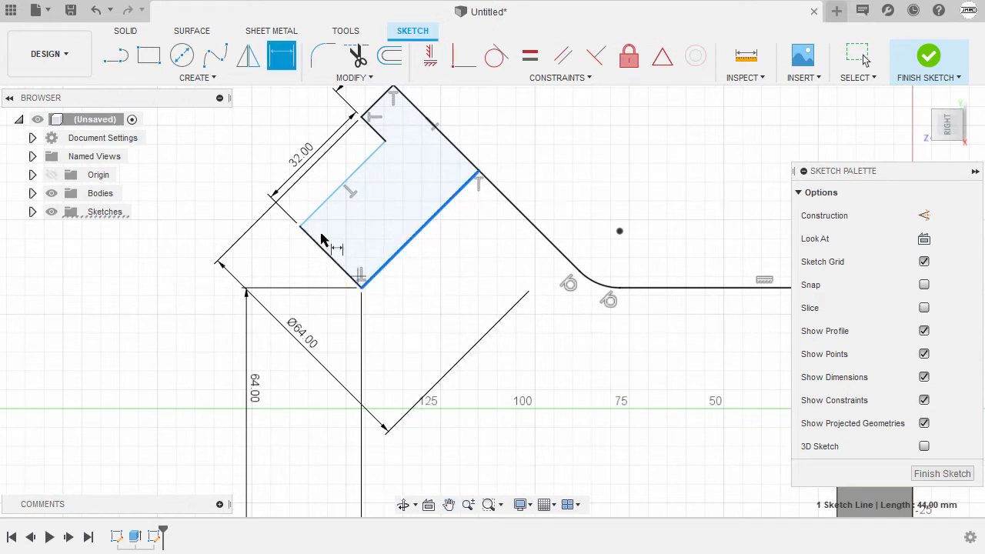
pyautogui.click(365, 164)
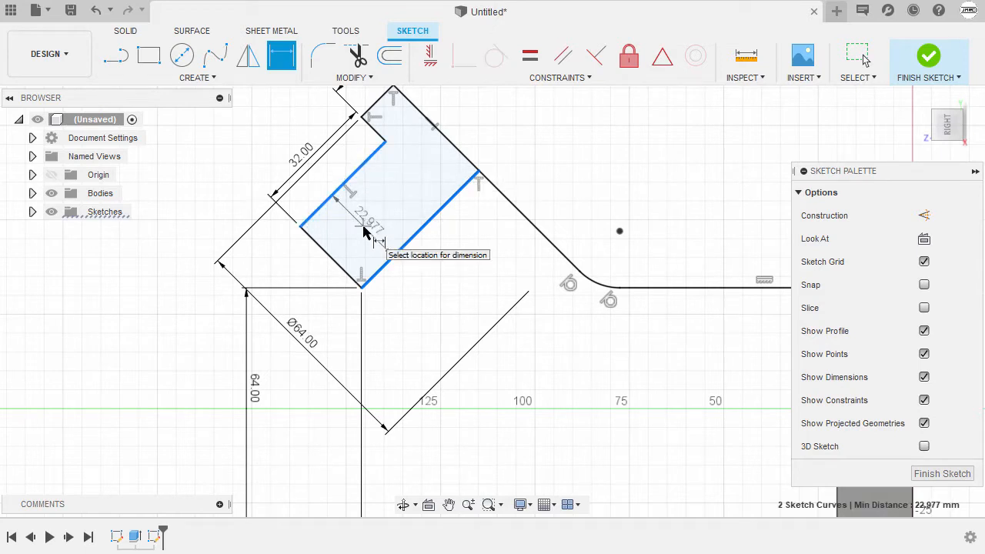
pyautogui.rightClick(367, 352)
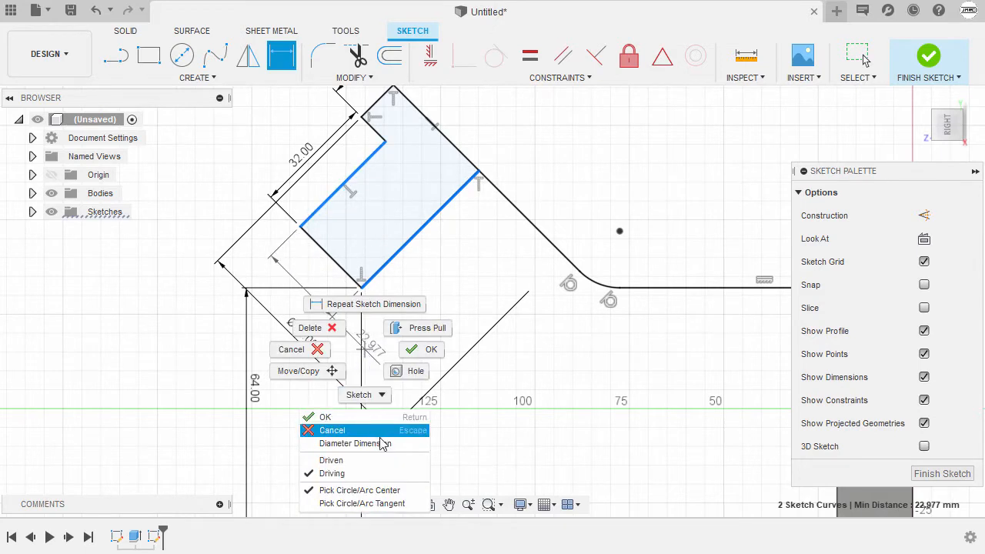
pyautogui.click(355, 443)
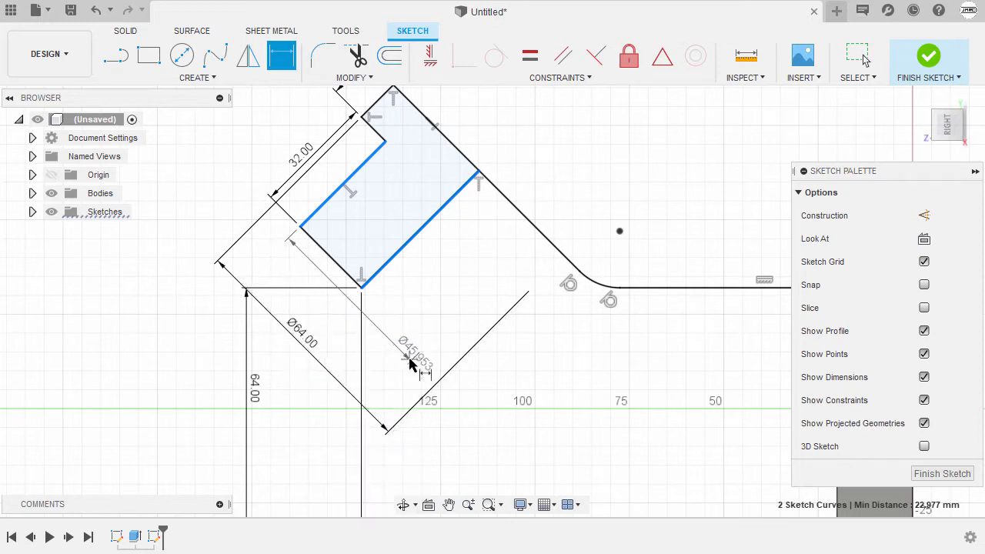
pyautogui.click(331, 305)
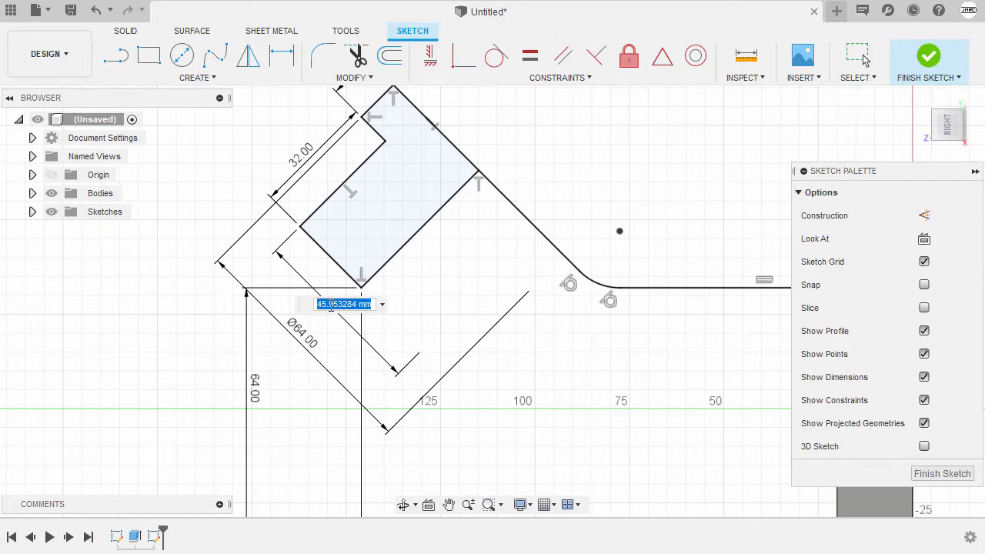
pyautogui.write('52')
pyautogui.press('Return')
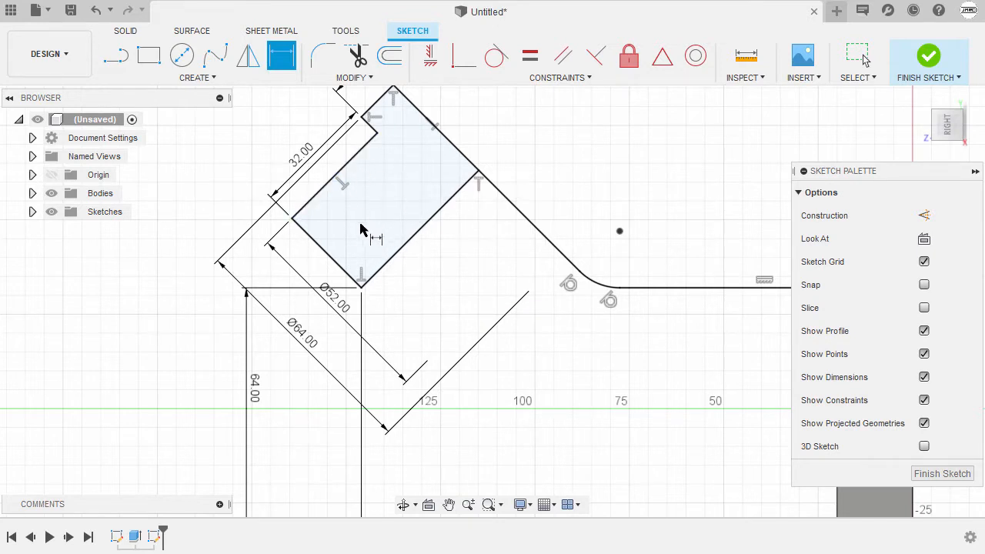
pyautogui.moveTo(384, 194); pyautogui.dragTo(391, 240, button='middle')
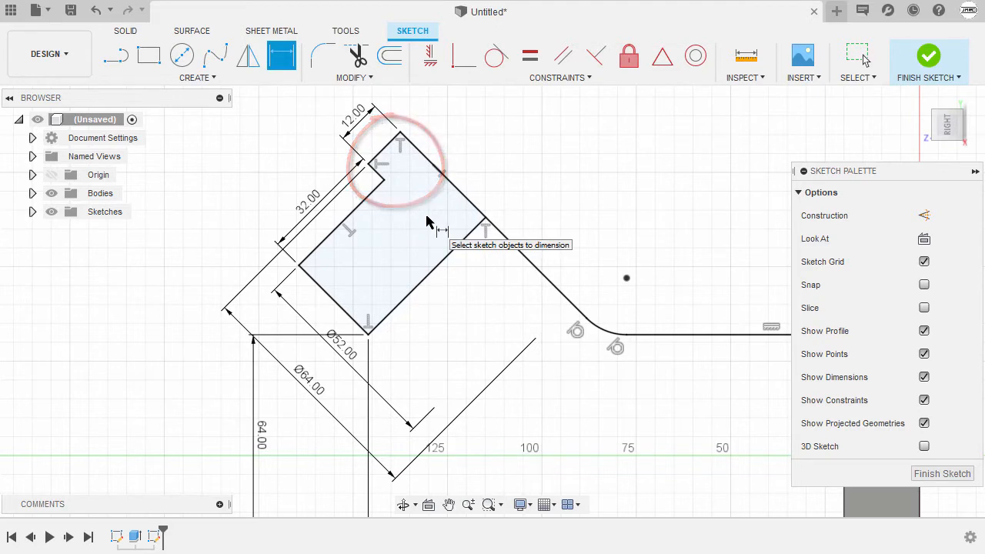
pyautogui.press('Escape')
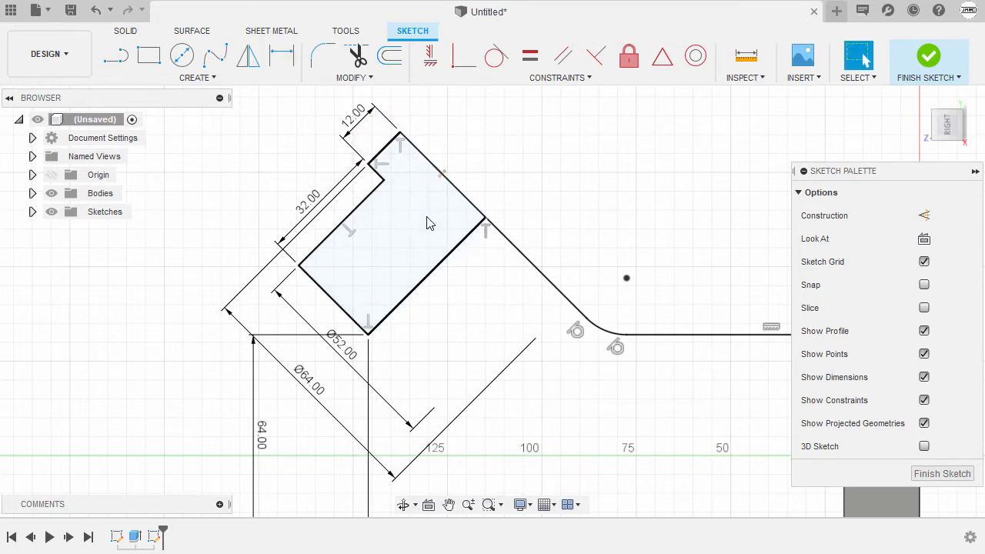
# Extend the head's long outer edge across the step to the slanted line, and finish the sketch
pyautogui.press('s')
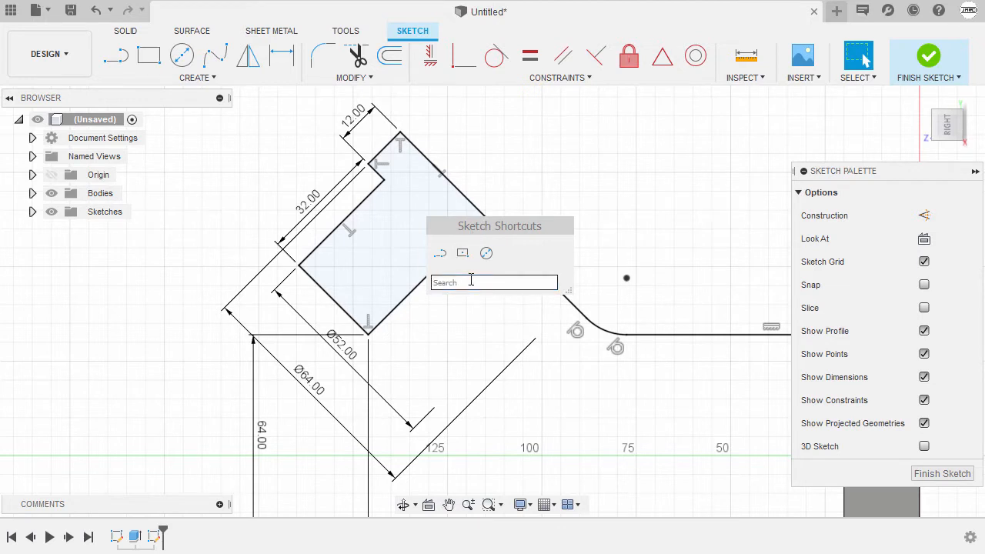
pyautogui.write('ex')
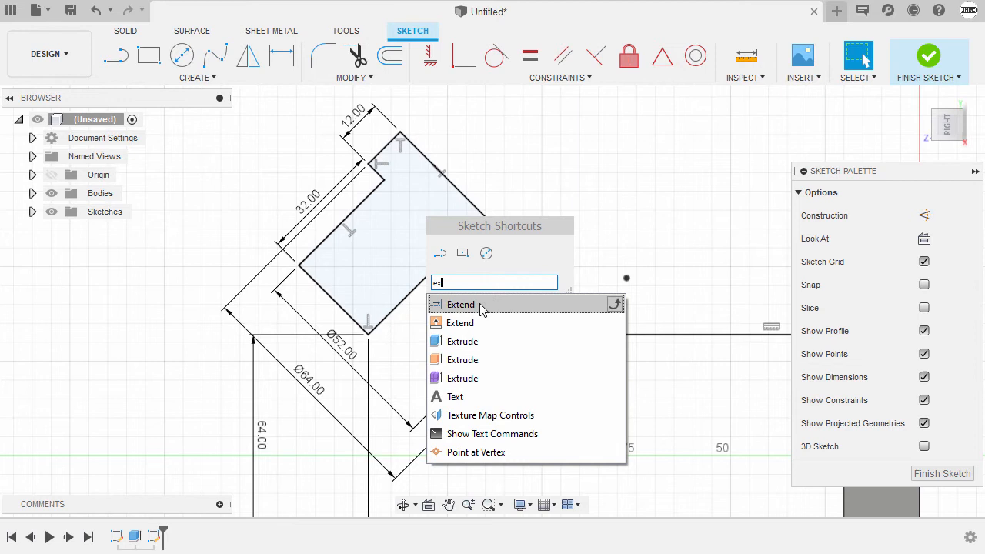
pyautogui.click(479, 304)
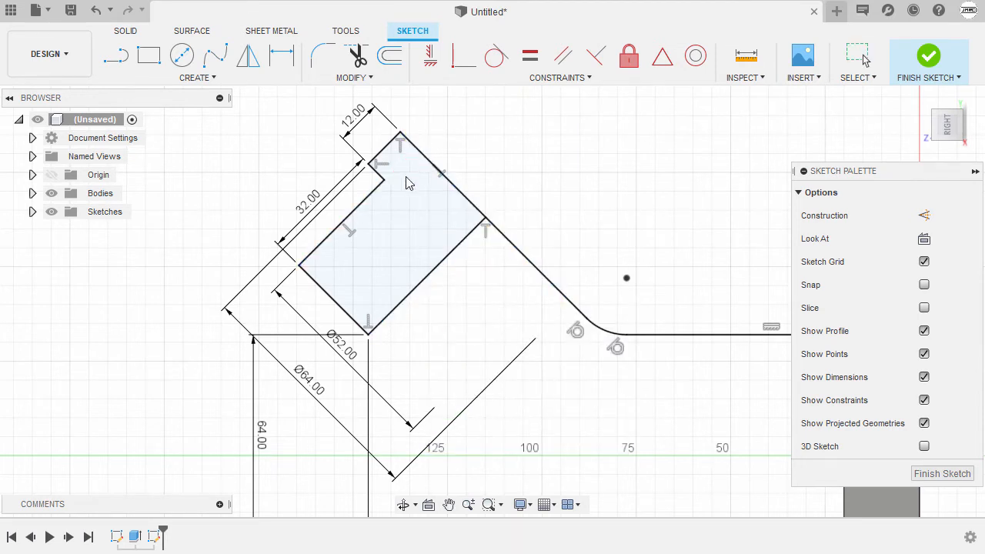
pyautogui.click(376, 202)
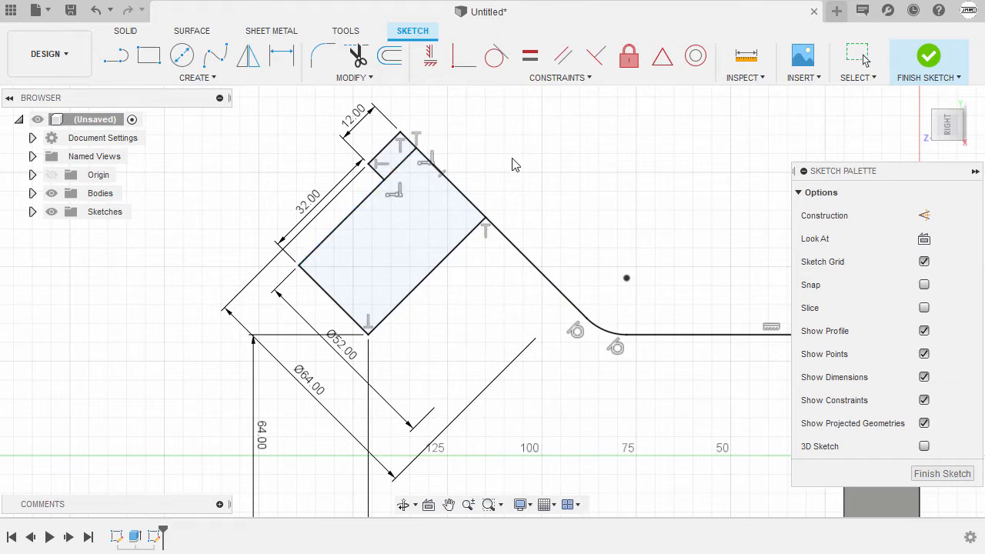
pyautogui.click(926, 61)
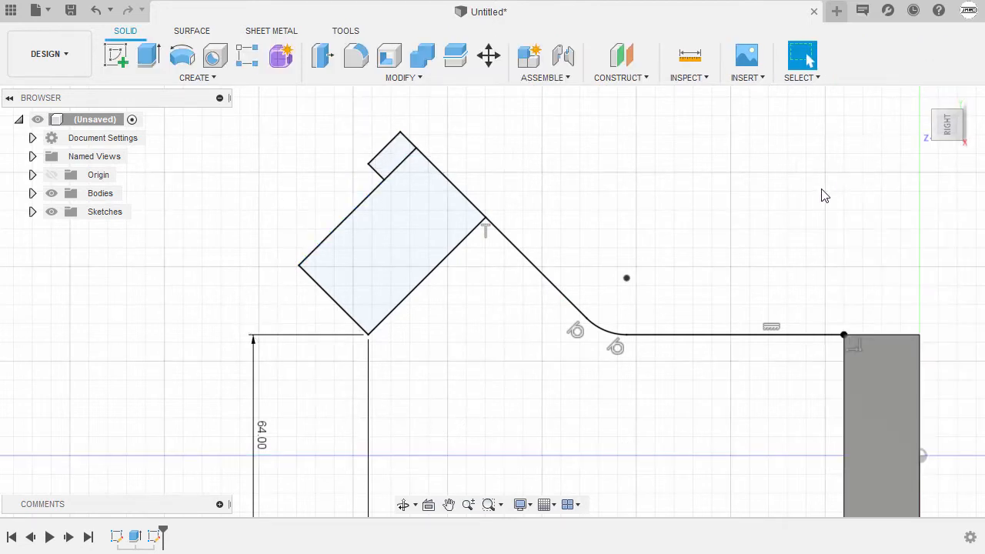
pyautogui.click(921, 100)
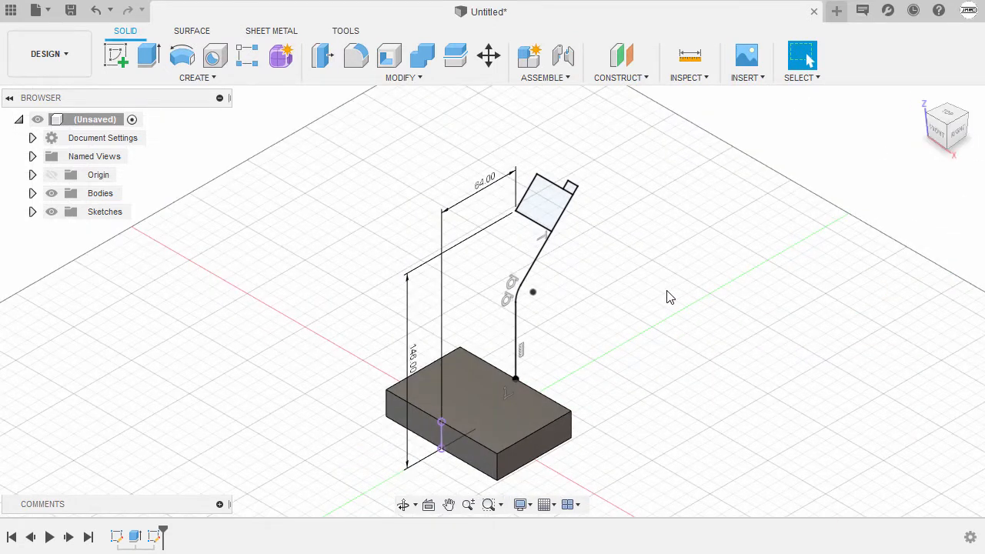
# Start a surface Extrude without chaining and select the slanted line, bend arc and vertical line of the support path as its profile
pyautogui.scroll(3, 543, 253)
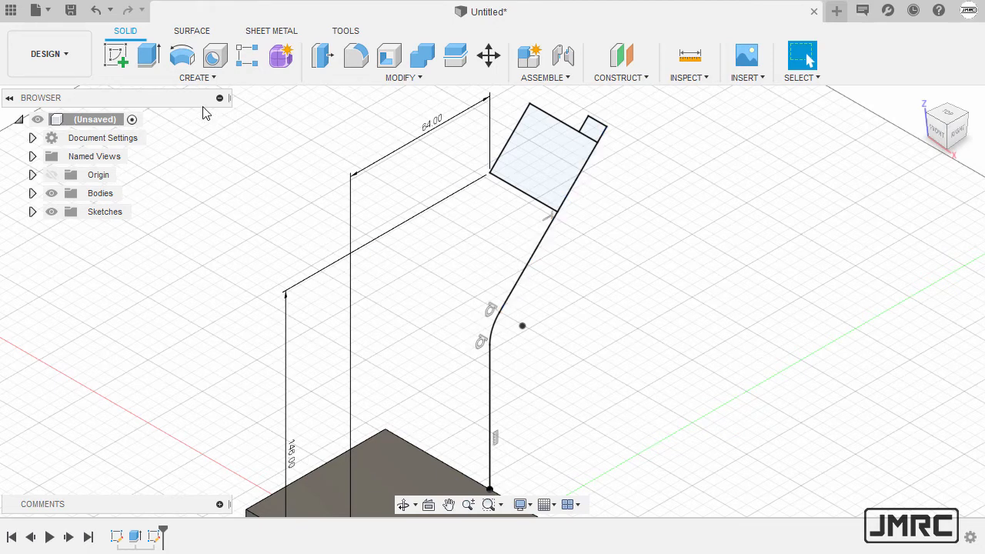
pyautogui.click(193, 31)
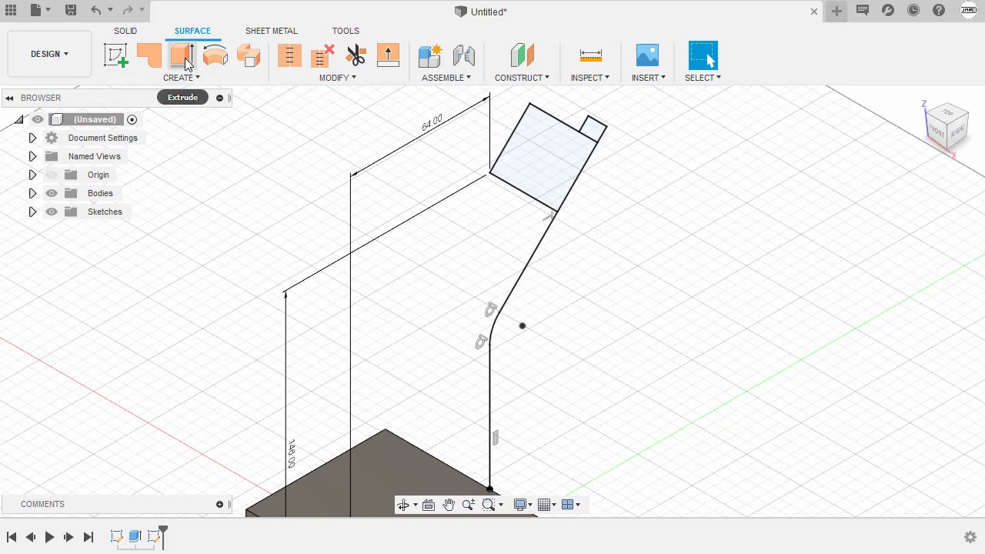
pyautogui.click(184, 63)
pyautogui.scroll(-1, 479, 279)
pyautogui.moveTo(480, 285); pyautogui.dragTo(461, 274, button='middle')
pyautogui.scroll(-2, 467, 232)
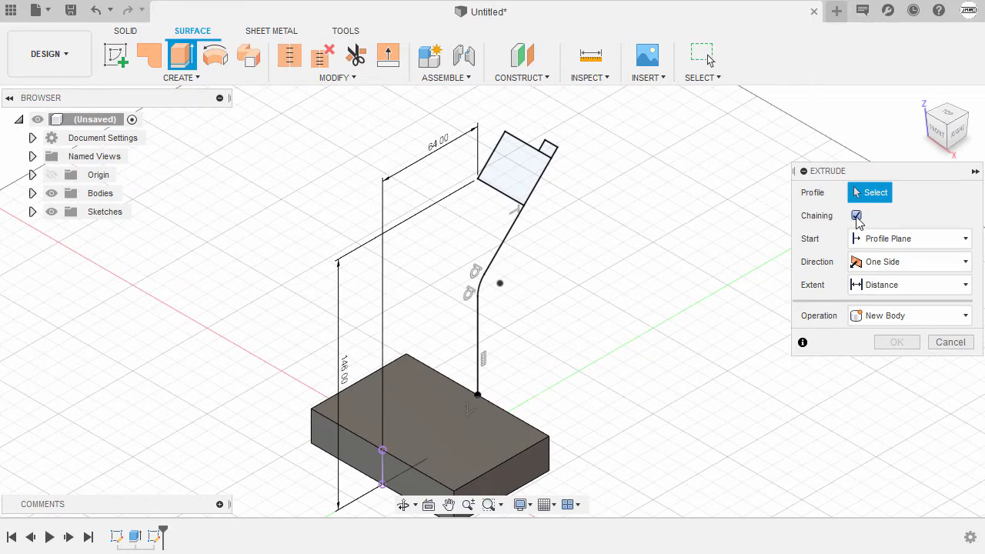
pyautogui.click(857, 216)
pyautogui.scroll(1, 574, 187)
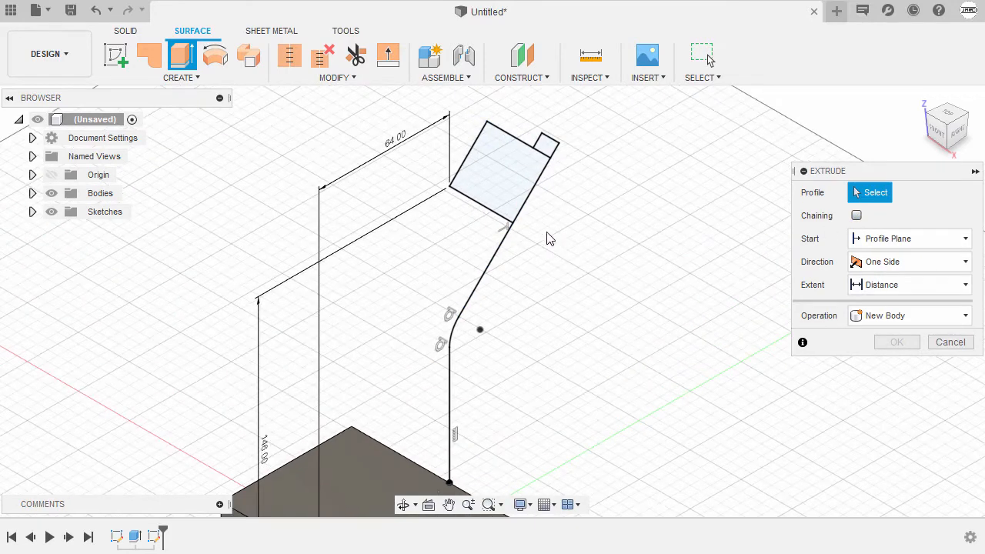
pyautogui.click(534, 203)
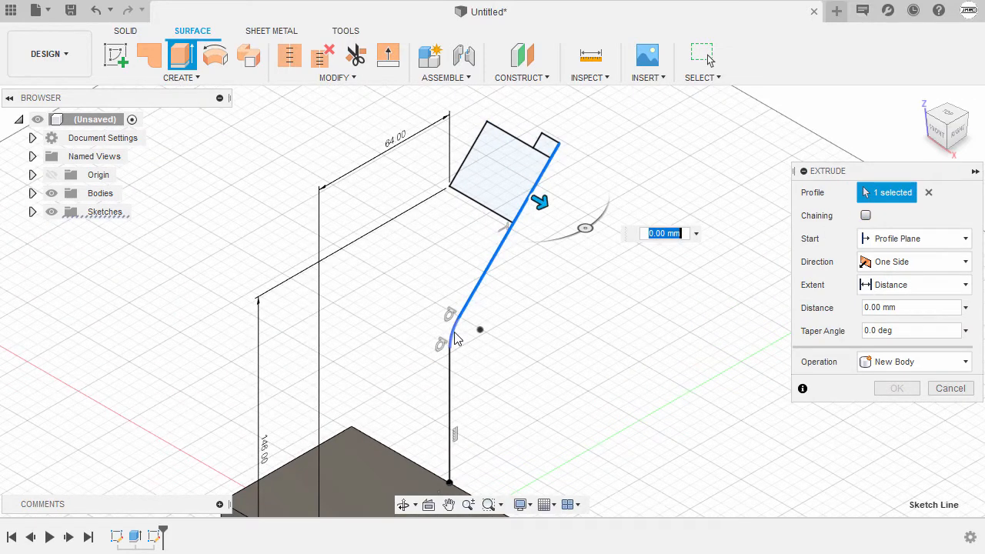
pyautogui.click(450, 394)
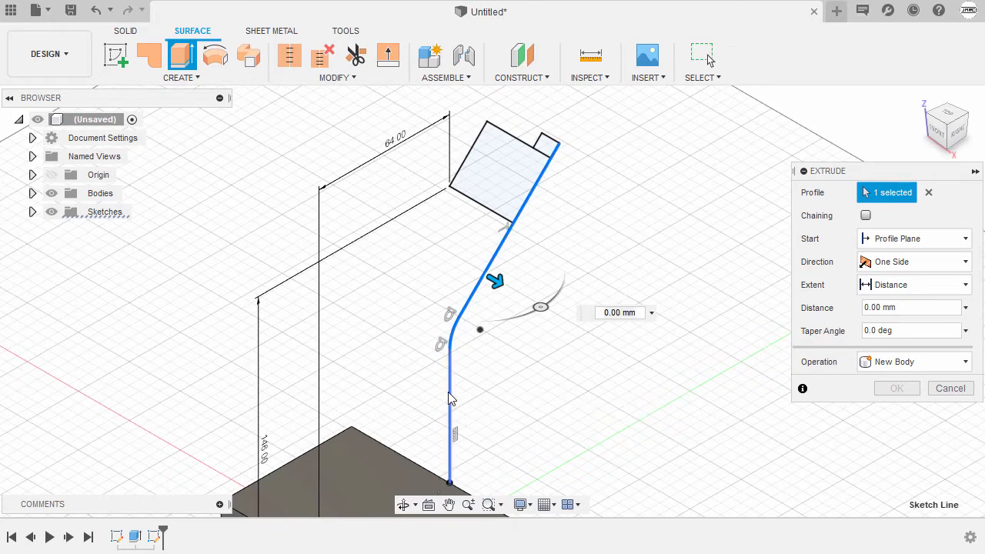
pyautogui.scroll(-1, 532, 318)
pyautogui.scroll(-1, 536, 327)
pyautogui.moveTo(528, 330); pyautogui.dragTo(531, 285, button='middle')
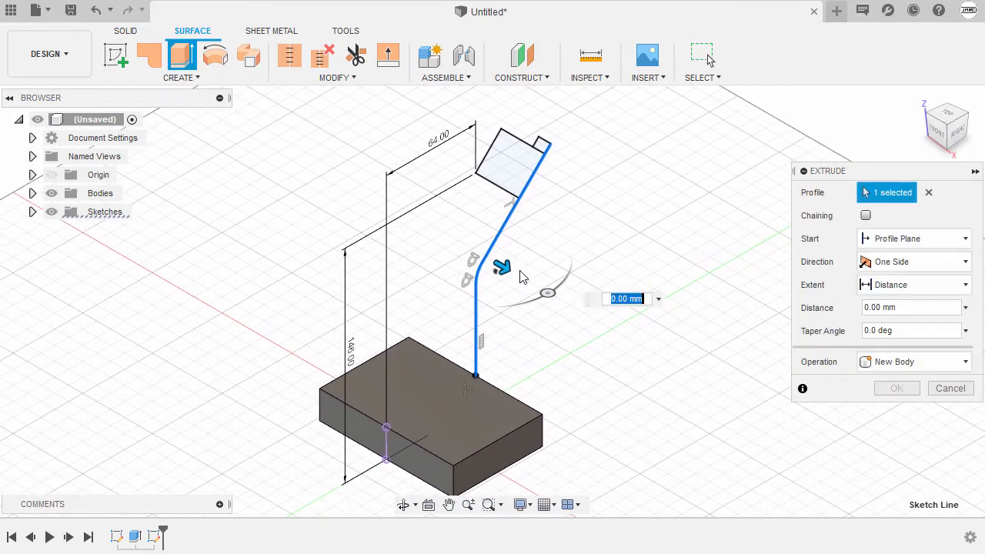
# Extrude the support path symmetrically as a new surface body, measured by whole length, about 60.8 mm wide
pyautogui.click(904, 264)
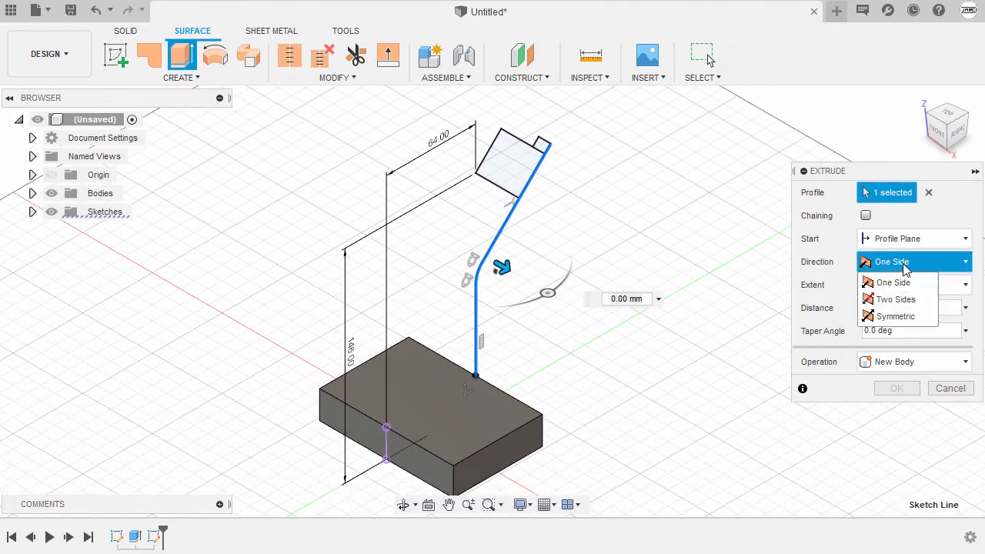
pyautogui.click(919, 317)
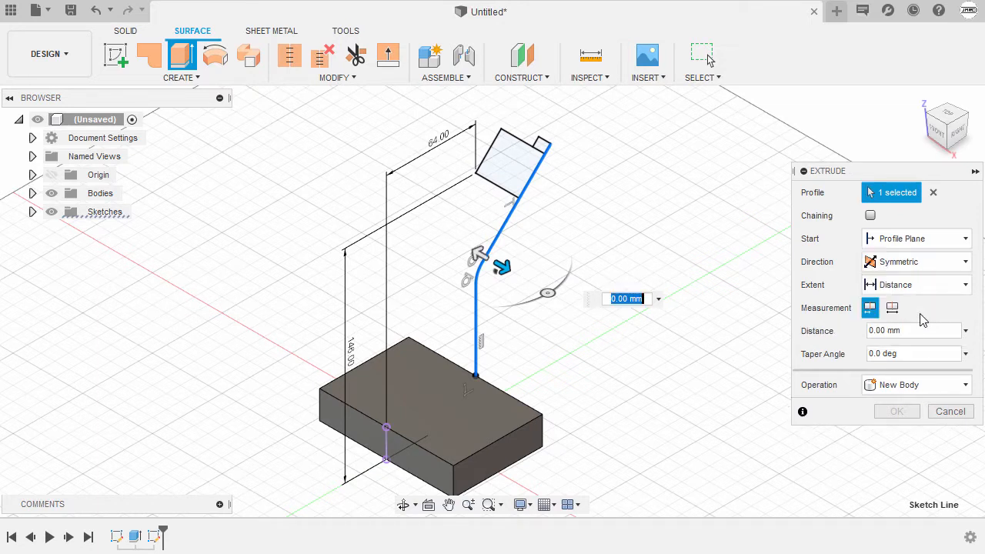
pyautogui.moveTo(503, 267); pyautogui.dragTo(538, 286)
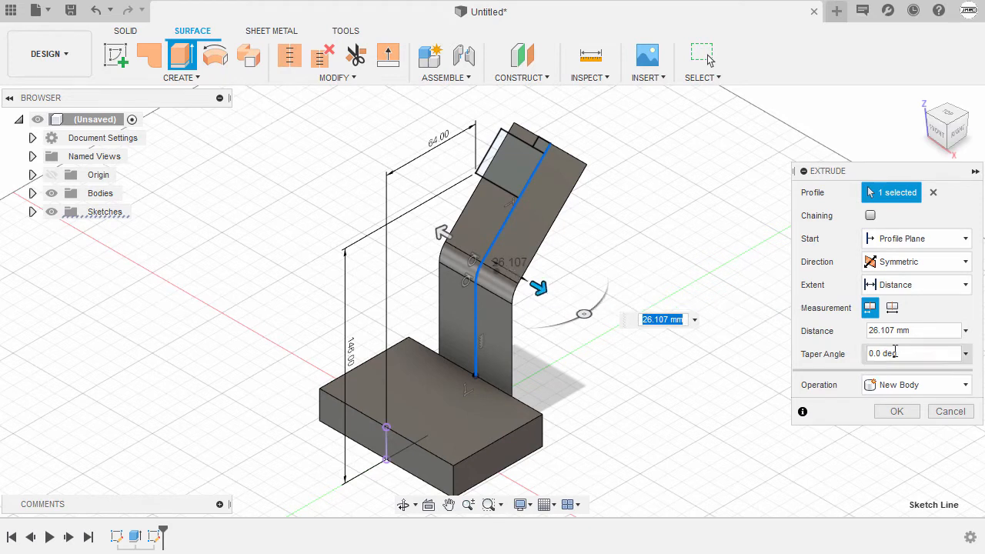
pyautogui.click(892, 308)
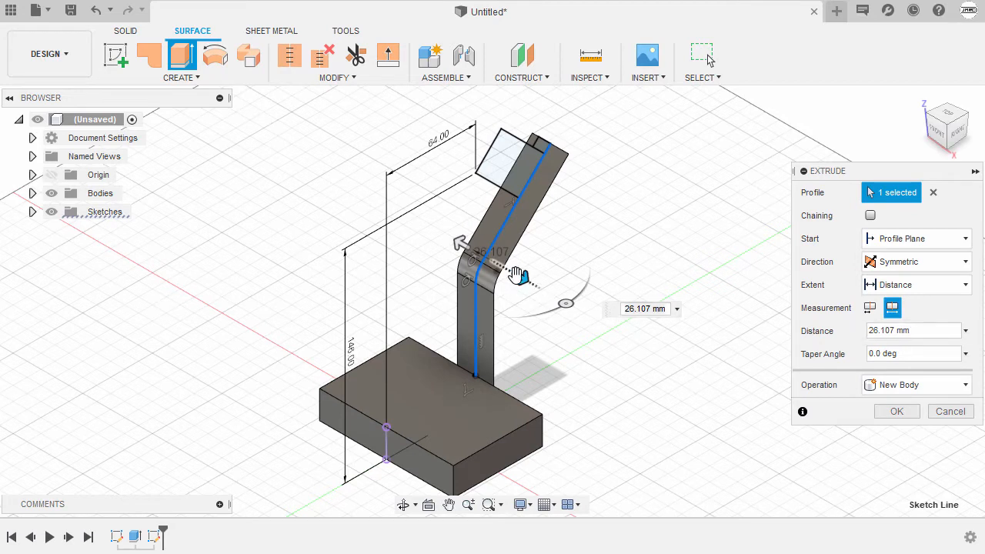
pyautogui.moveTo(521, 277); pyautogui.dragTo(545, 291)
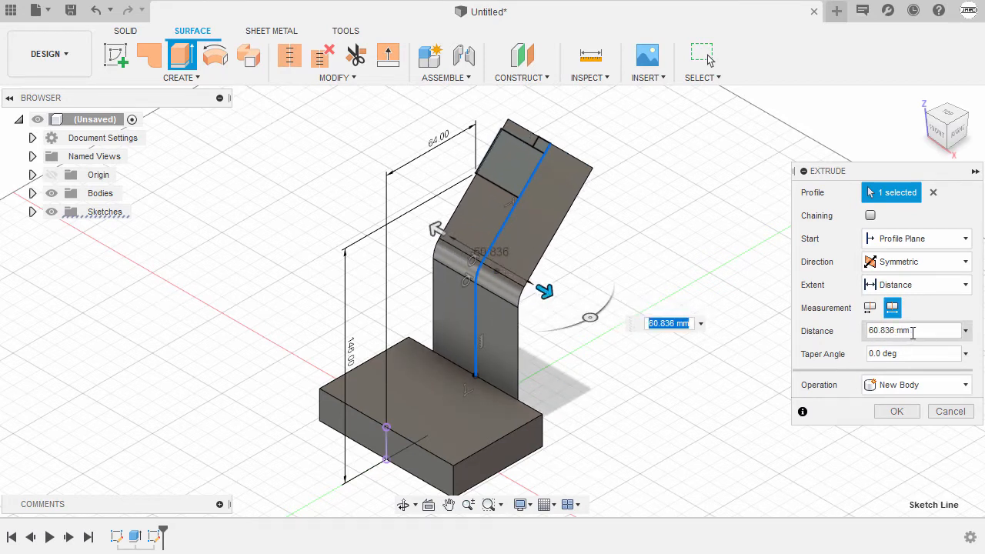
pyautogui.click(913, 332)
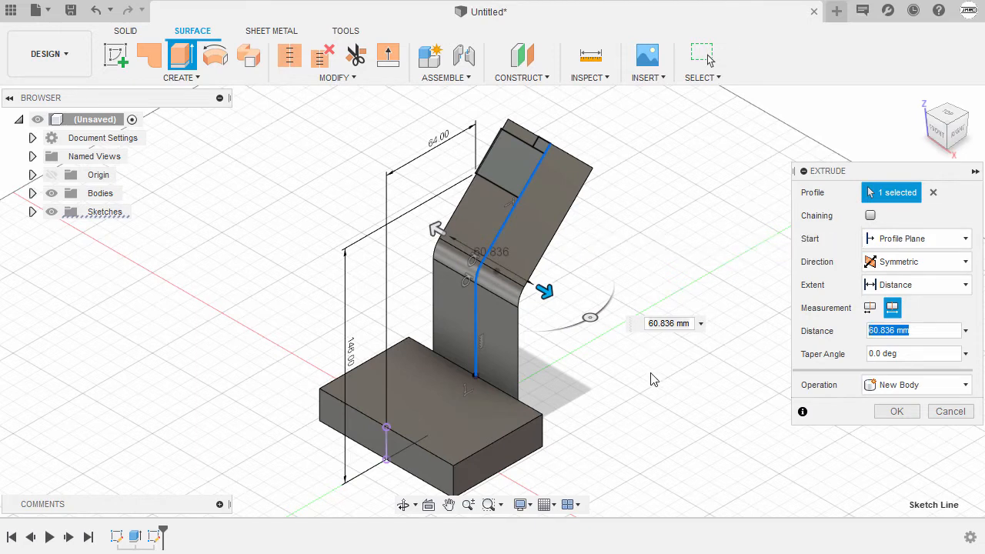
pyautogui.click(896, 412)
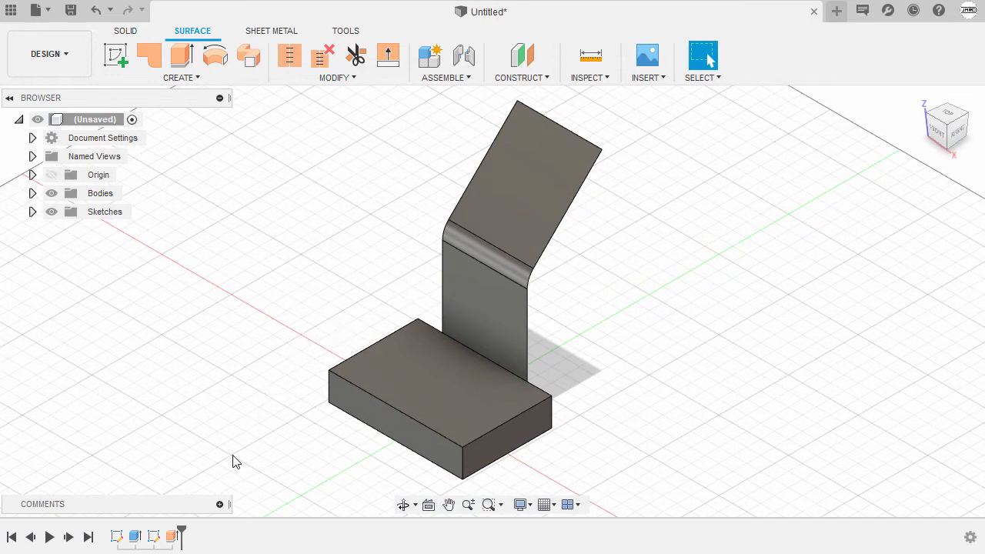
# Reopen the path and head sketch to look up the parameter name of the 64 mm diameter dimension, and finish the sketch
pyautogui.click(155, 537)
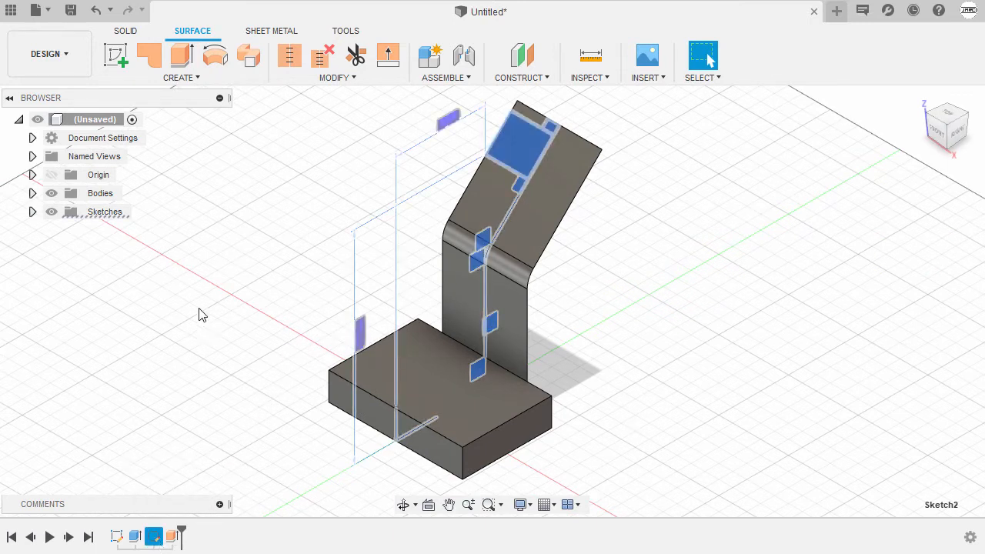
pyautogui.rightClick(213, 220)
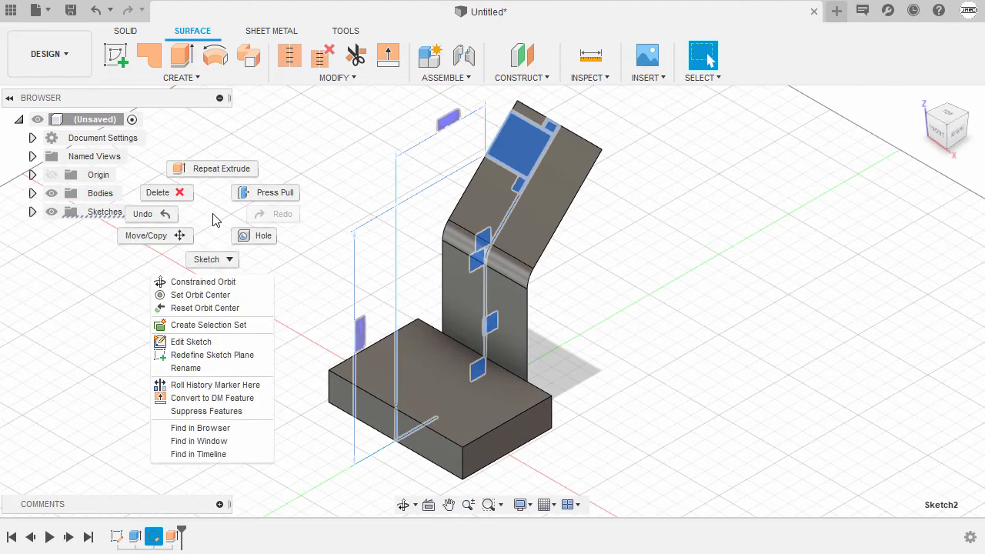
pyautogui.click(235, 342)
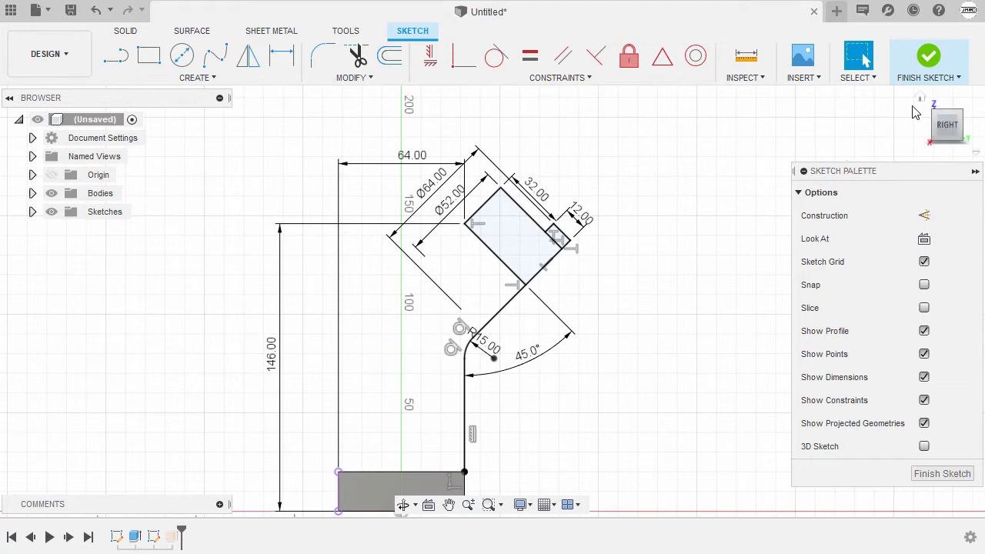
pyautogui.click(927, 61)
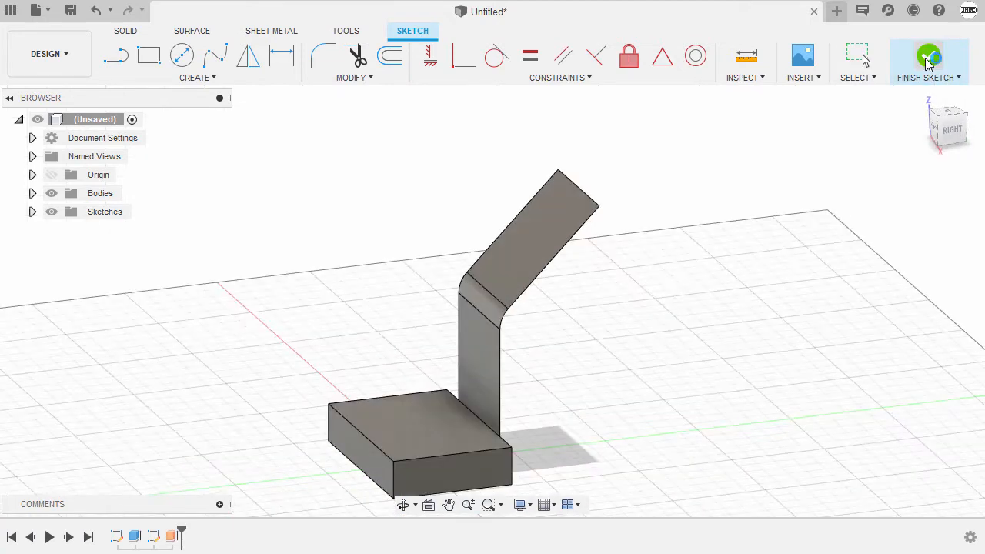
# Edit the support's surface extrusion and set its distance to the parameter d11
pyautogui.doubleClick(175, 539)
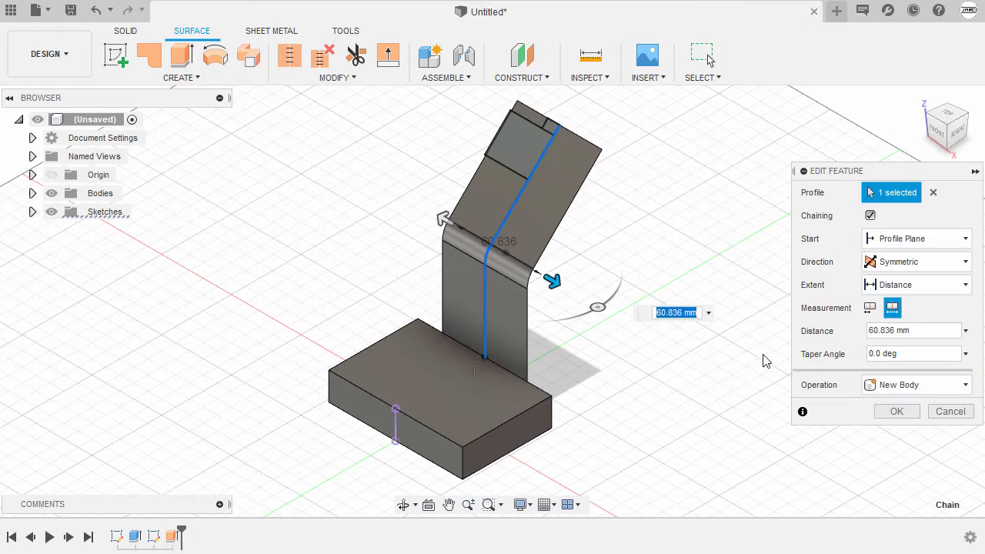
pyautogui.click(900, 330)
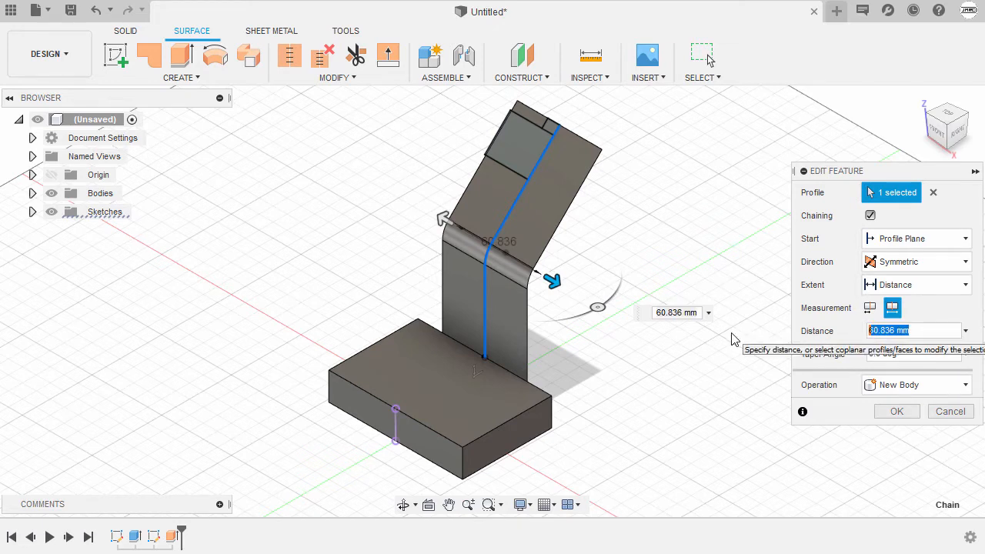
pyautogui.write('d11')
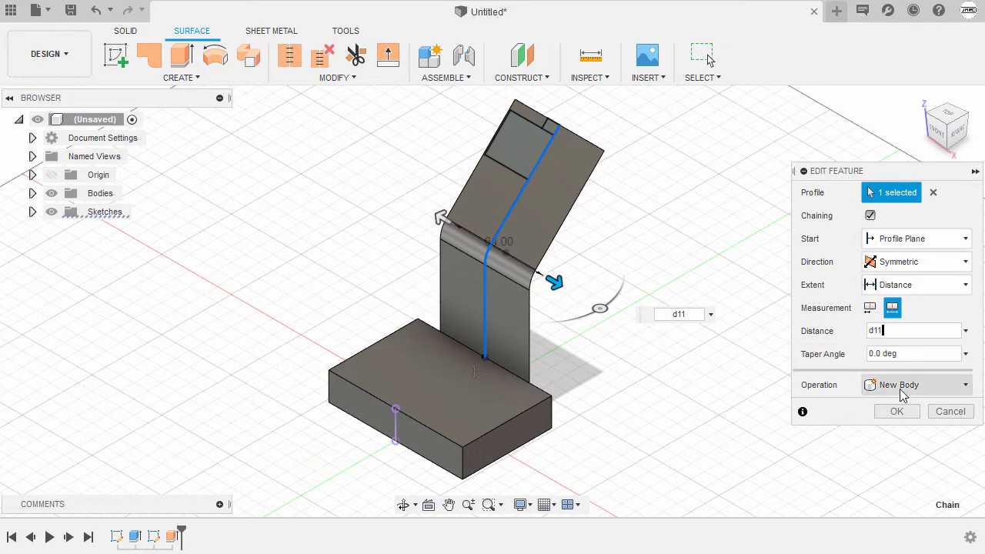
pyautogui.click(898, 412)
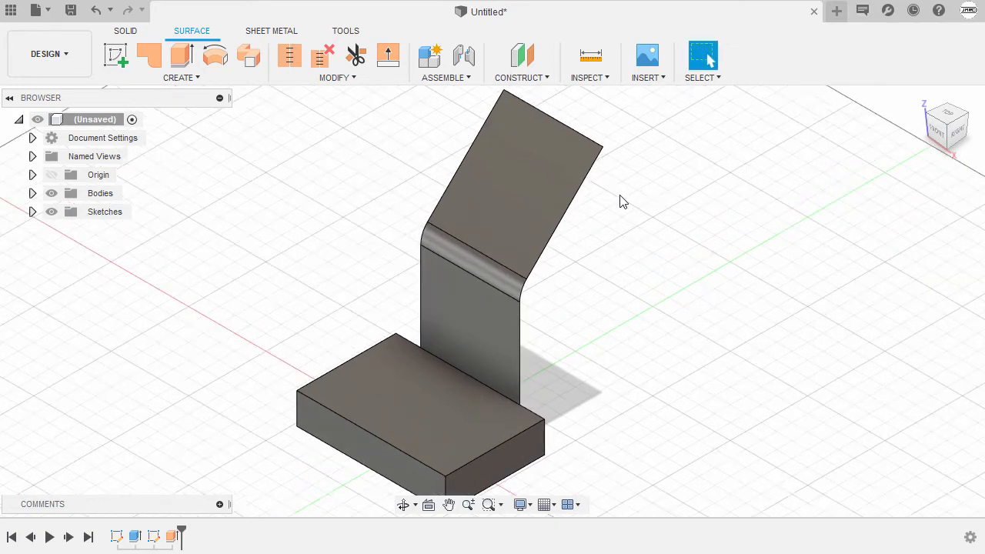
# Check the length of the support surface's upper end edge and return to the home view
pyautogui.moveTo(622, 203); pyautogui.dragTo(630, 309, button='middle')
pyautogui.scroll(3, 598, 237)
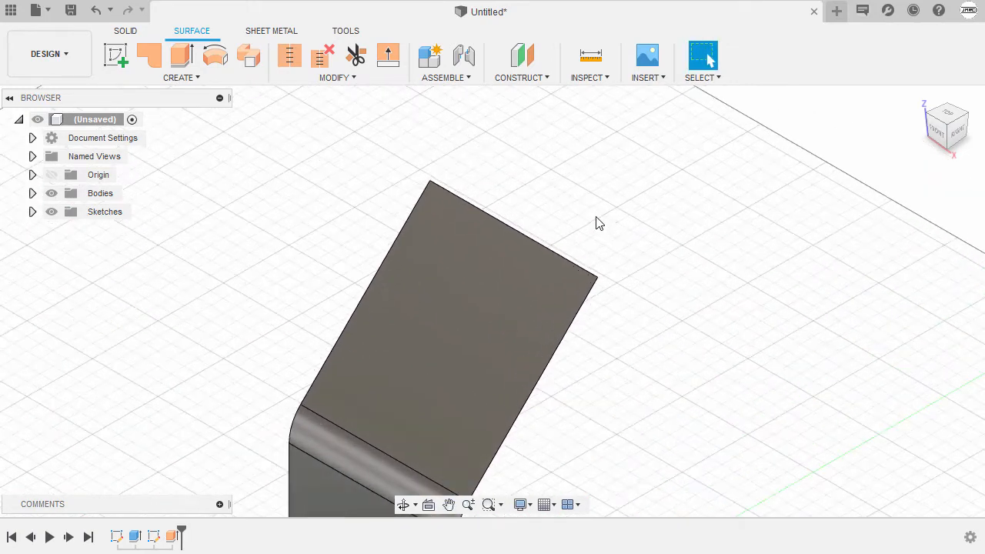
pyautogui.click(549, 248)
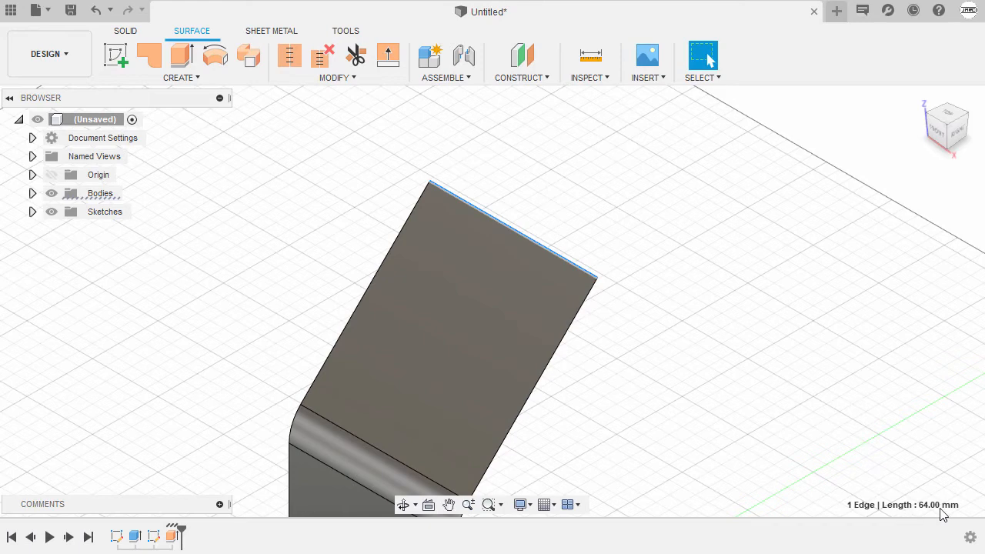
pyautogui.click(844, 221)
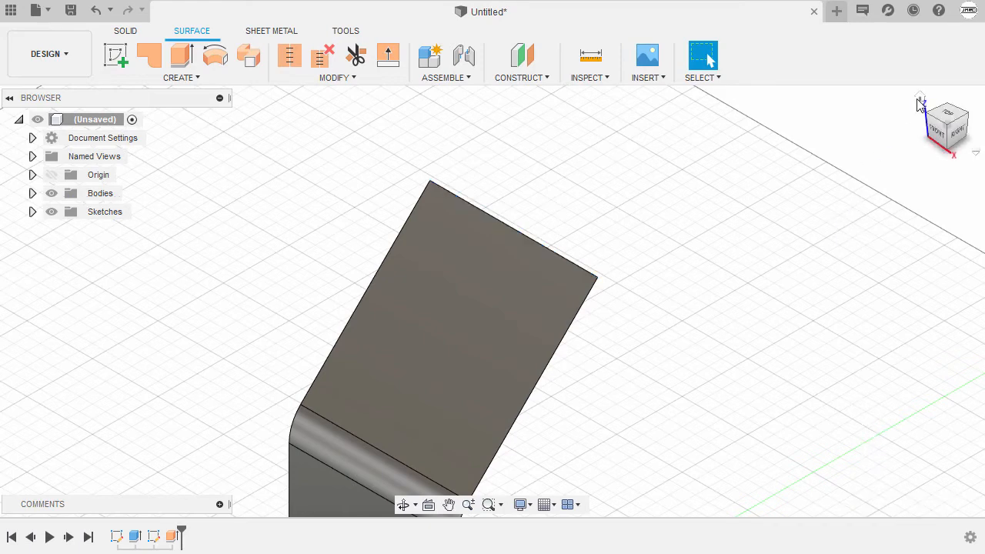
pyautogui.click(922, 101)
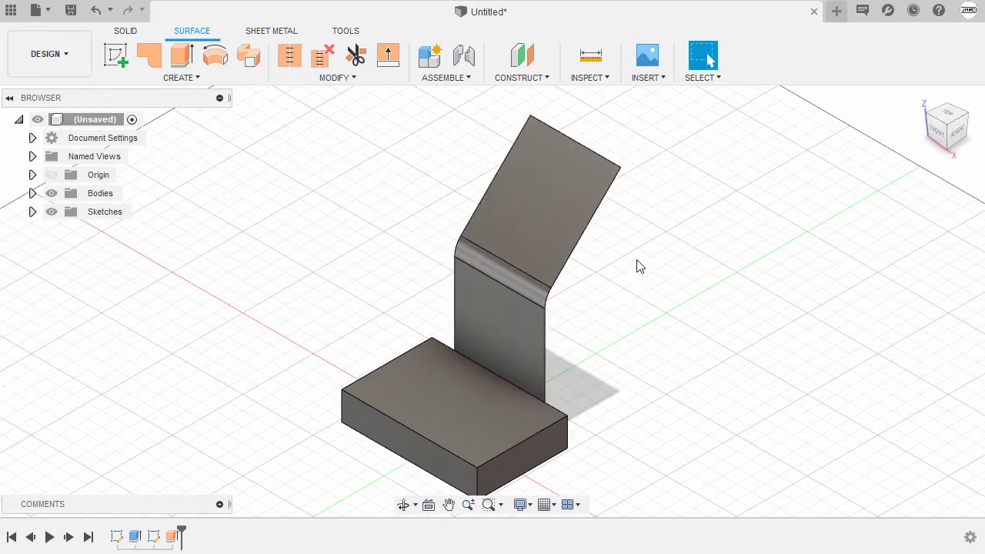
# Thicken the chained support surface 12 mm on one side, towards the front of the base, and join it to the base block
pyautogui.press('s')
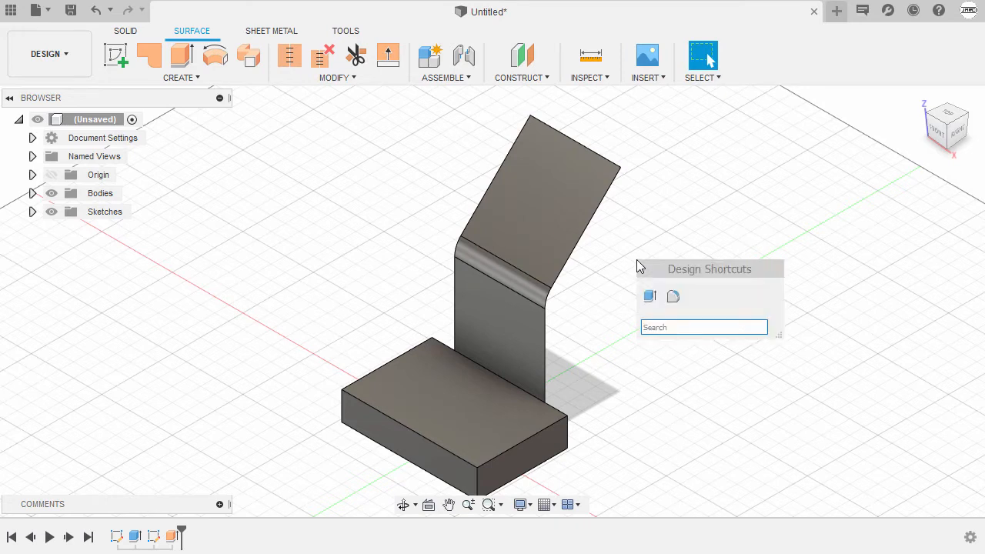
pyautogui.write('th')
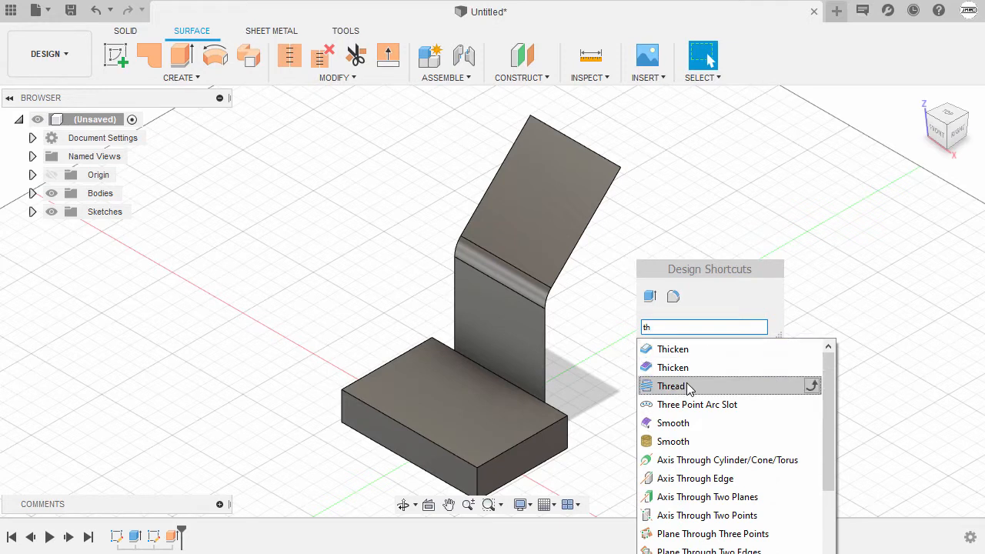
pyautogui.click(711, 352)
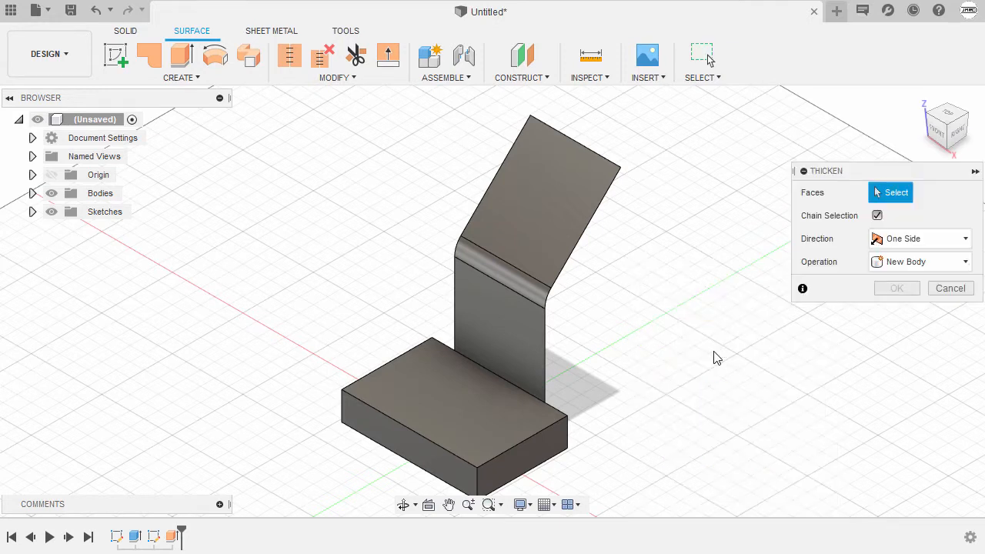
pyautogui.click(542, 233)
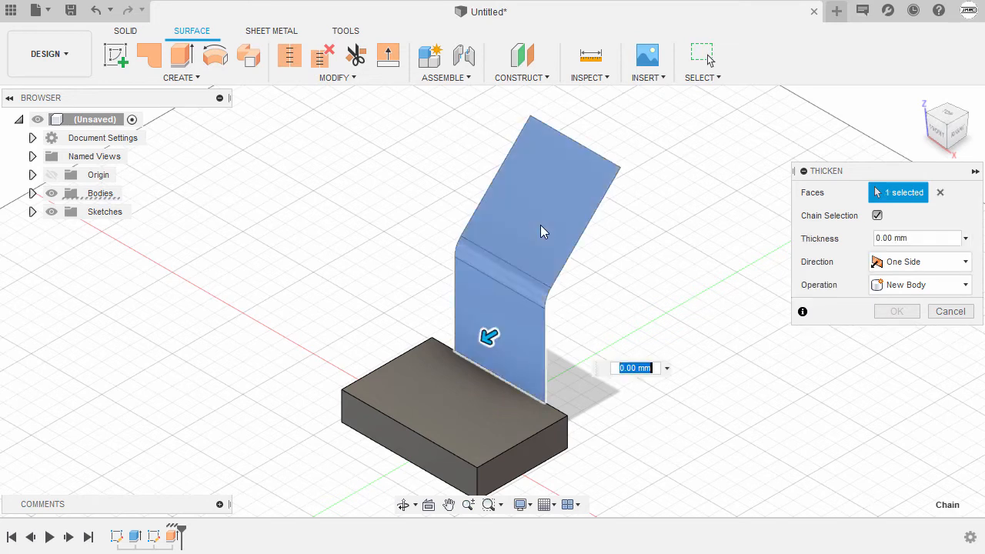
pyautogui.moveTo(542, 233); pyautogui.dragTo(510, 207, button='middle')
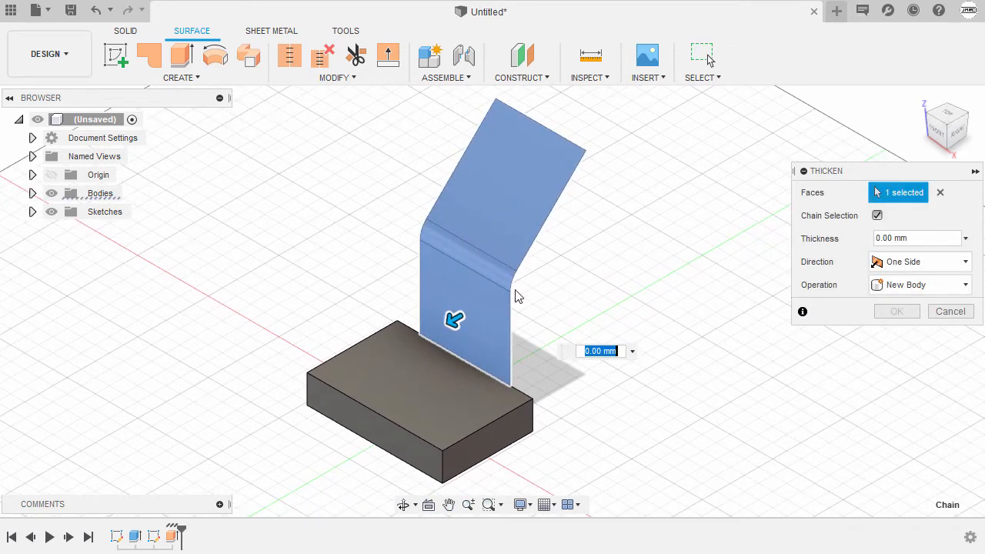
pyautogui.moveTo(453, 321)
pyautogui.mouseDown()
pyautogui.moveTo(457, 314)
pyautogui.moveTo(435, 331)
pyautogui.mouseUp()
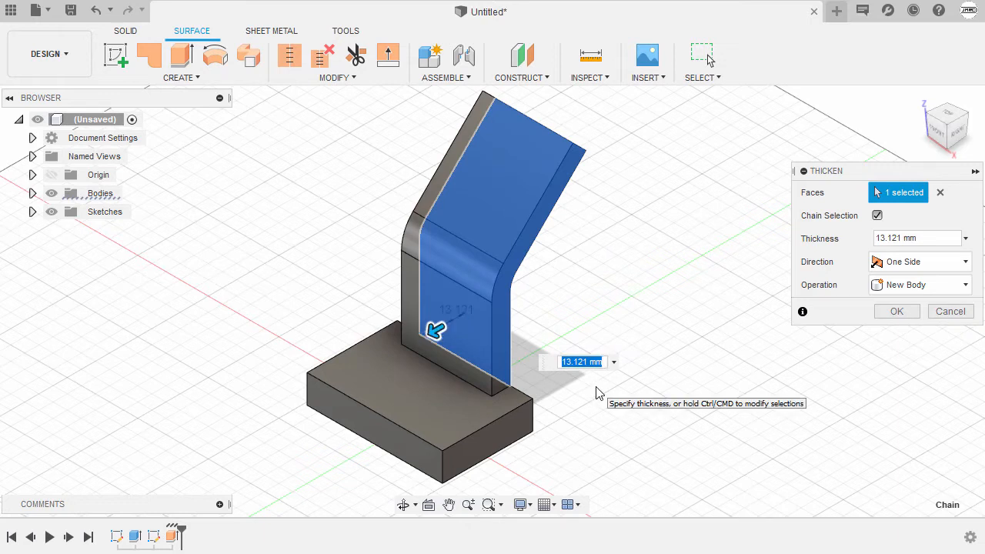
pyautogui.write('12')
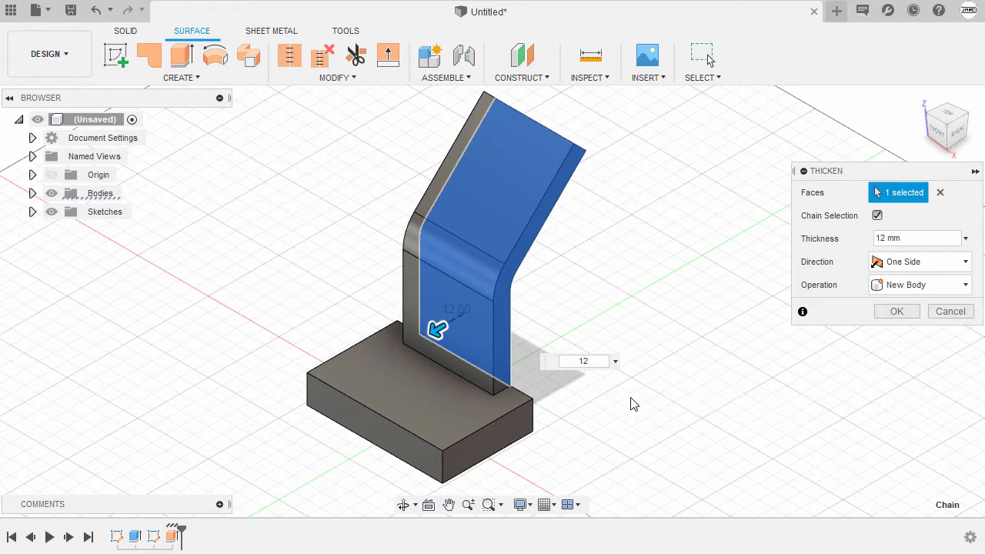
pyautogui.click(897, 285)
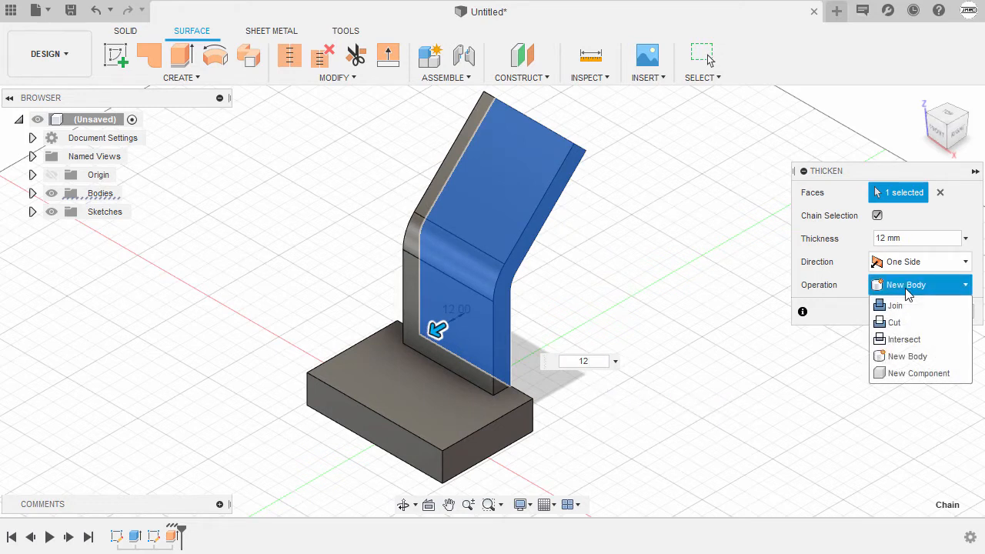
pyautogui.click(913, 307)
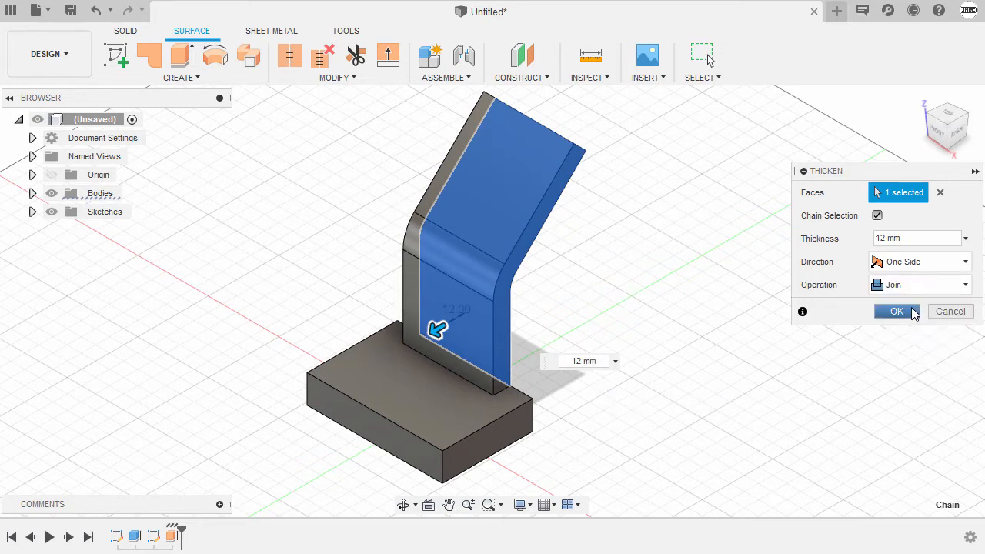
pyautogui.click(900, 314)
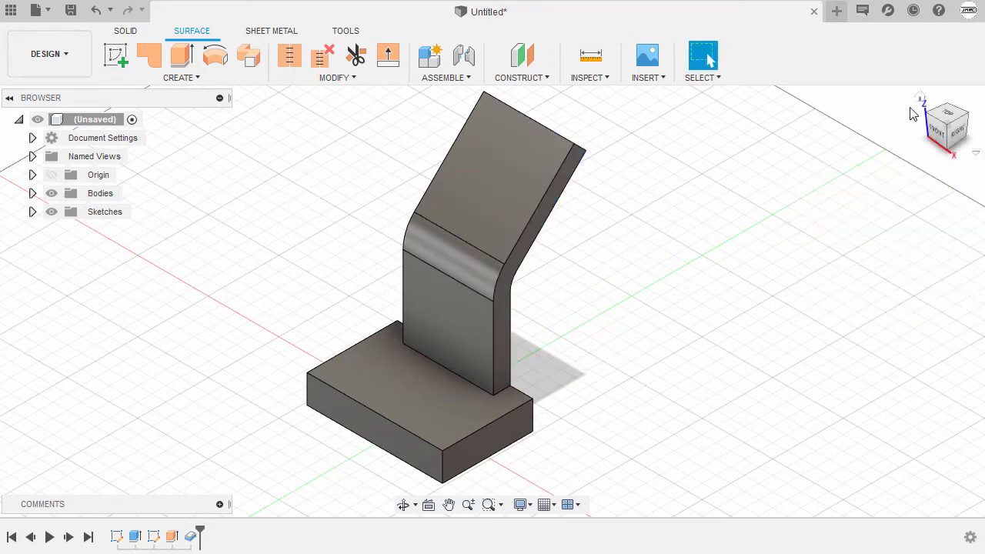
pyautogui.click(920, 99)
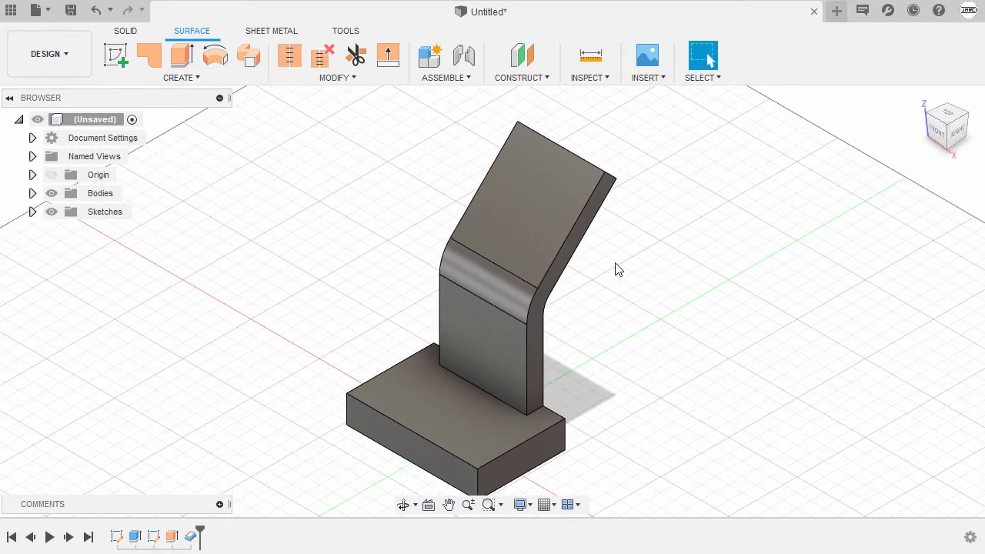
# Check the length of the front edge at the thickened support's upper end
pyautogui.keyDown('shift'); pyautogui.moveTo(615, 270); pyautogui.dragTo(631, 285, button='middle'); pyautogui.keyUp('shift')
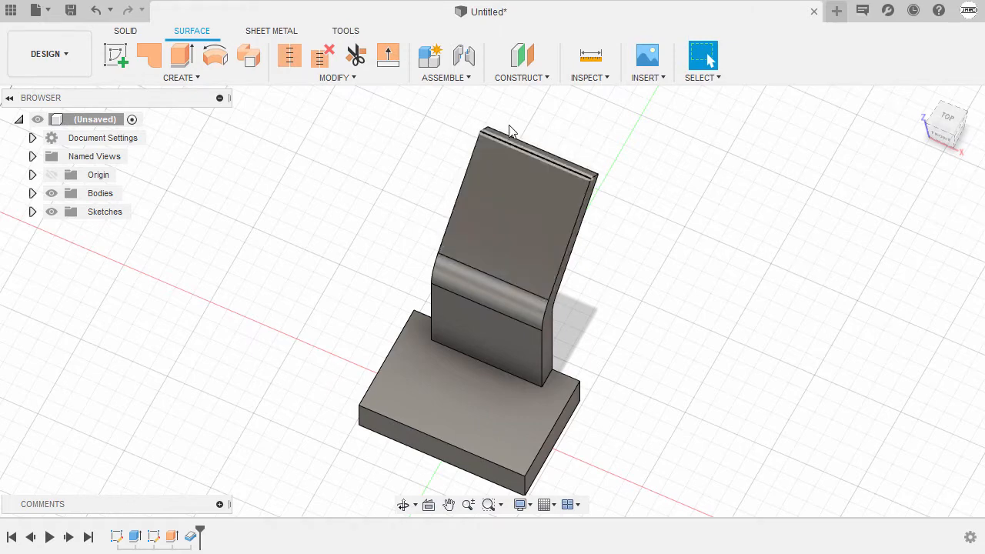
pyautogui.keyDown('shift'); pyautogui.moveTo(633, 218); pyautogui.dragTo(644, 202, button='middle'); pyautogui.keyUp('shift')
pyautogui.scroll(3, 644, 202)
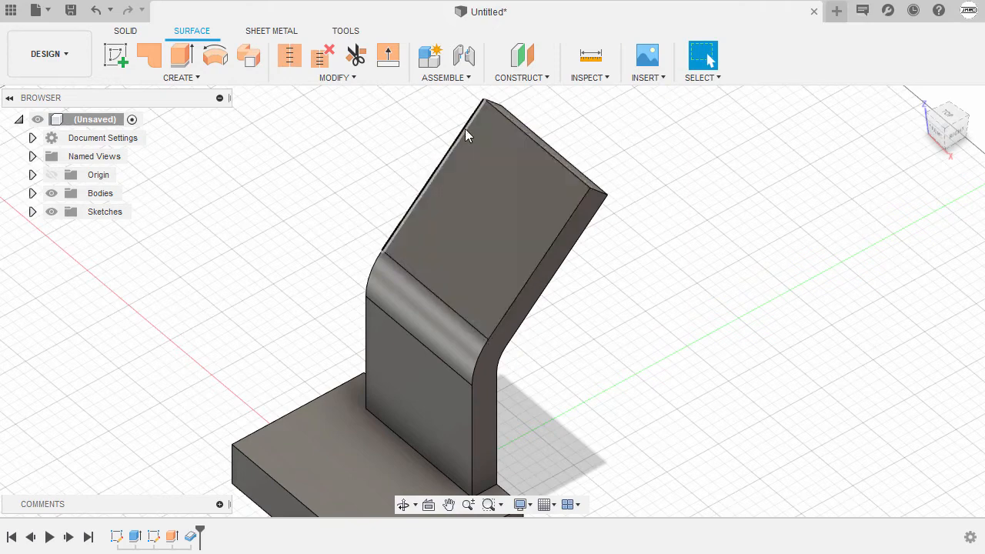
pyautogui.click(514, 124)
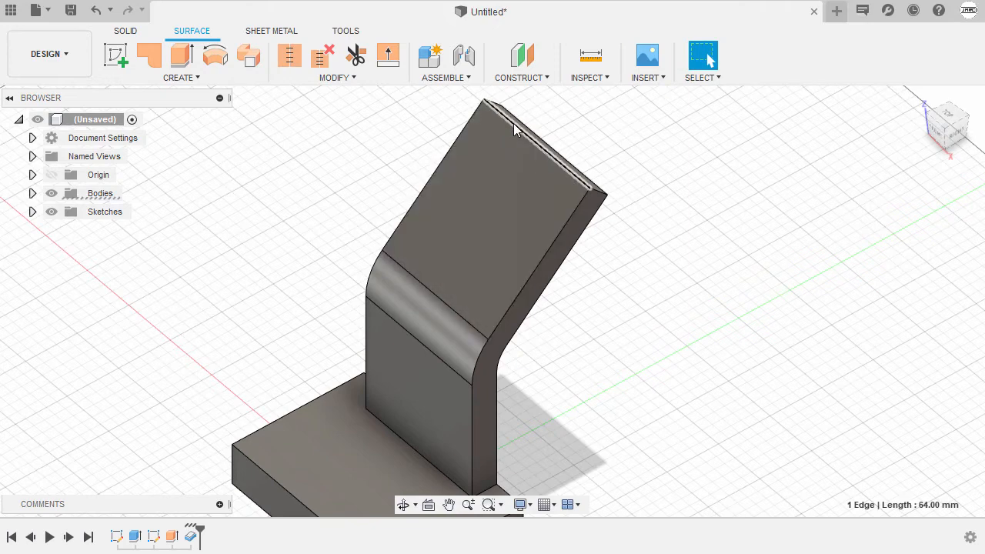
pyautogui.moveTo(628, 151); pyautogui.dragTo(630, 178, button='middle')
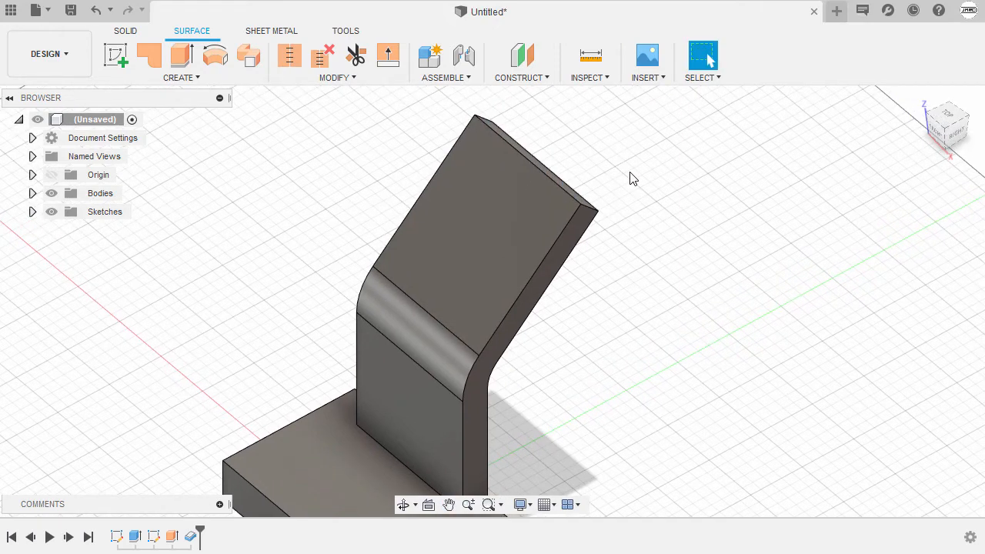
# Fillet the two short corner edges at the support's upper end with a constant radius of d11/2
pyautogui.press('f')
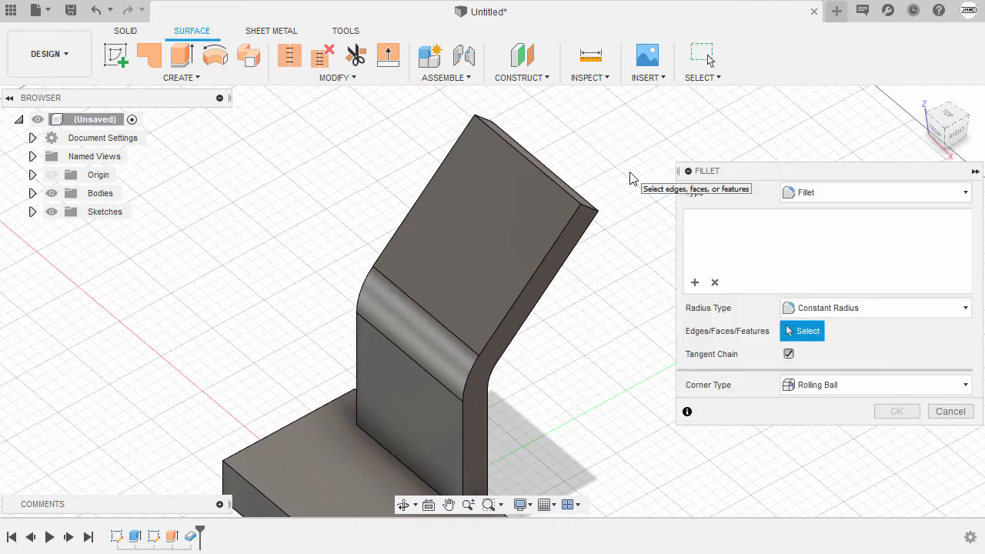
pyautogui.scroll(3, 607, 216)
pyautogui.click(576, 210)
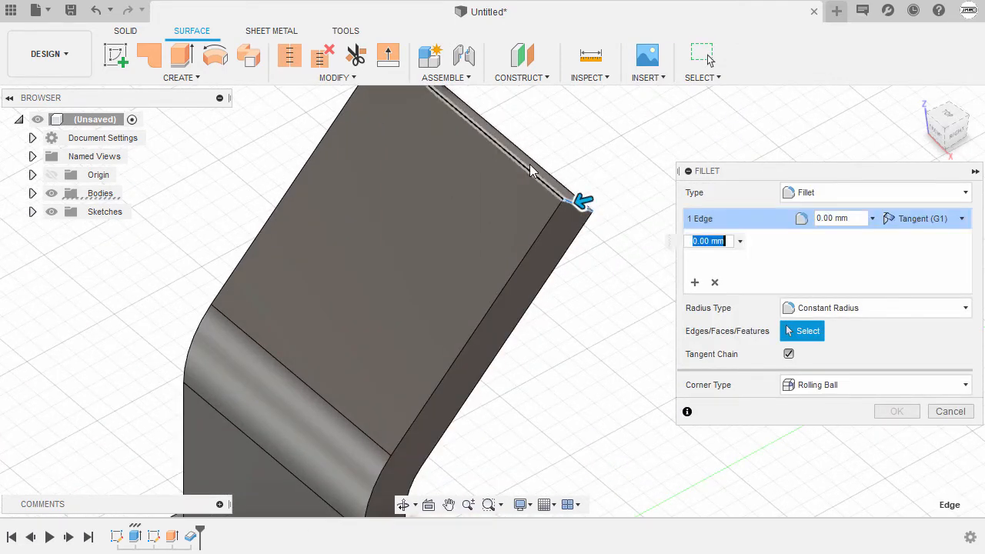
pyautogui.keyDown('shift'); pyautogui.moveTo(530, 167); pyautogui.dragTo(473, 267, button='middle'); pyautogui.keyUp('shift')
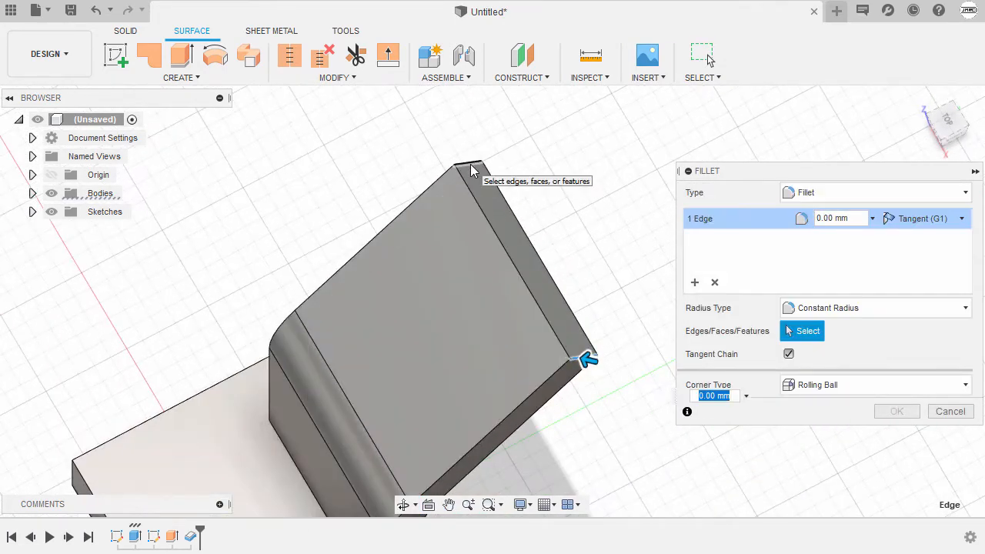
pyautogui.click(468, 176)
pyautogui.keyDown('shift'); pyautogui.moveTo(467, 176); pyautogui.dragTo(479, 169, button='middle'); pyautogui.keyUp('shift')
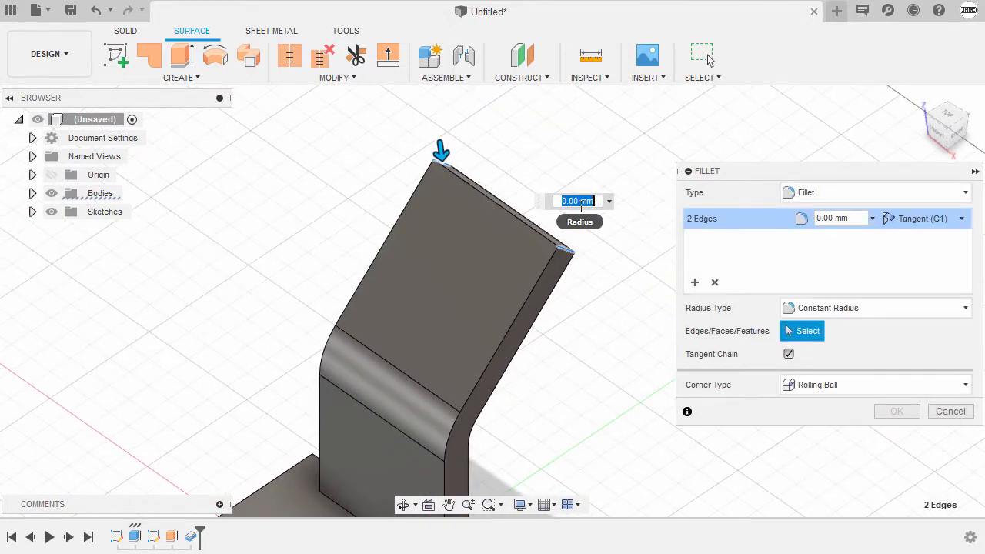
pyautogui.write('d11')
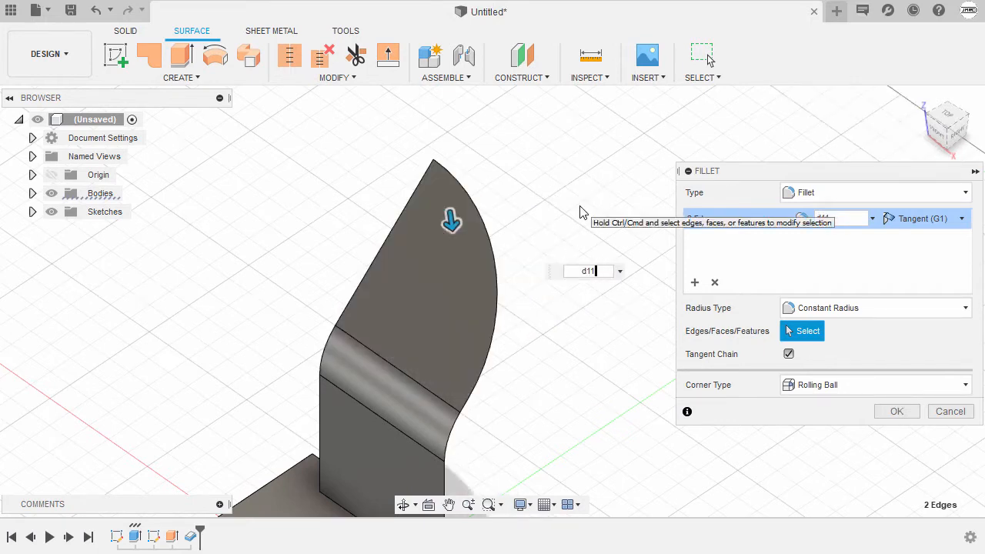
pyautogui.write('/2')
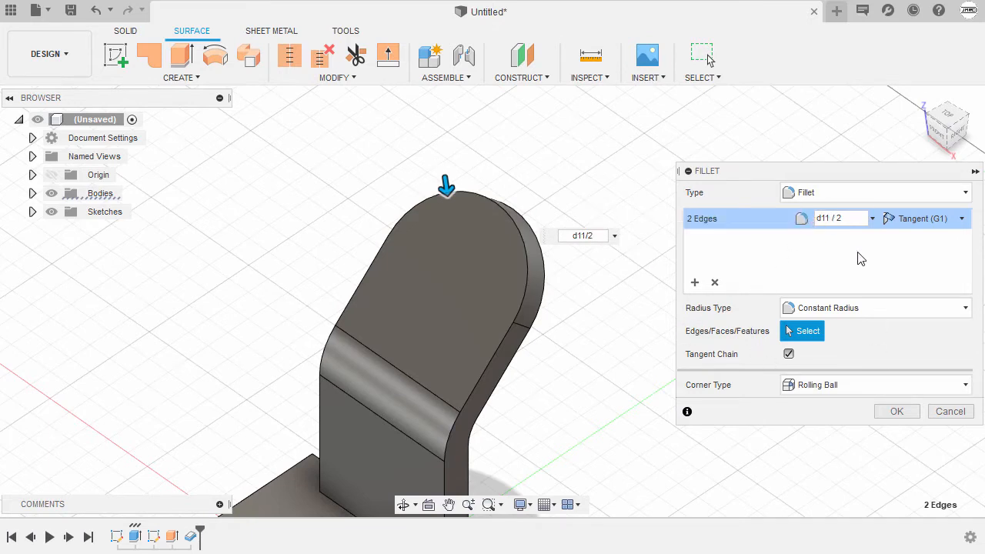
pyautogui.click(897, 412)
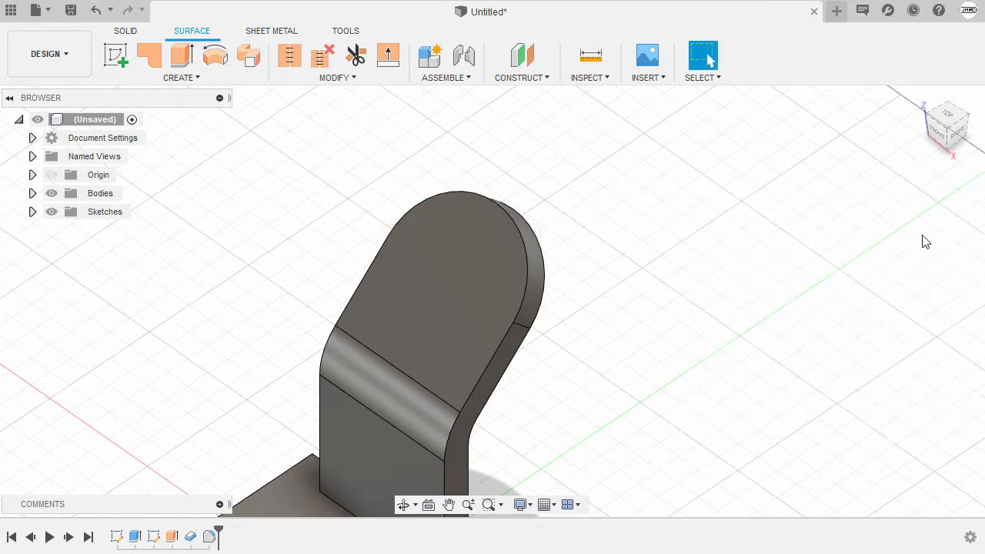
pyautogui.click(921, 102)
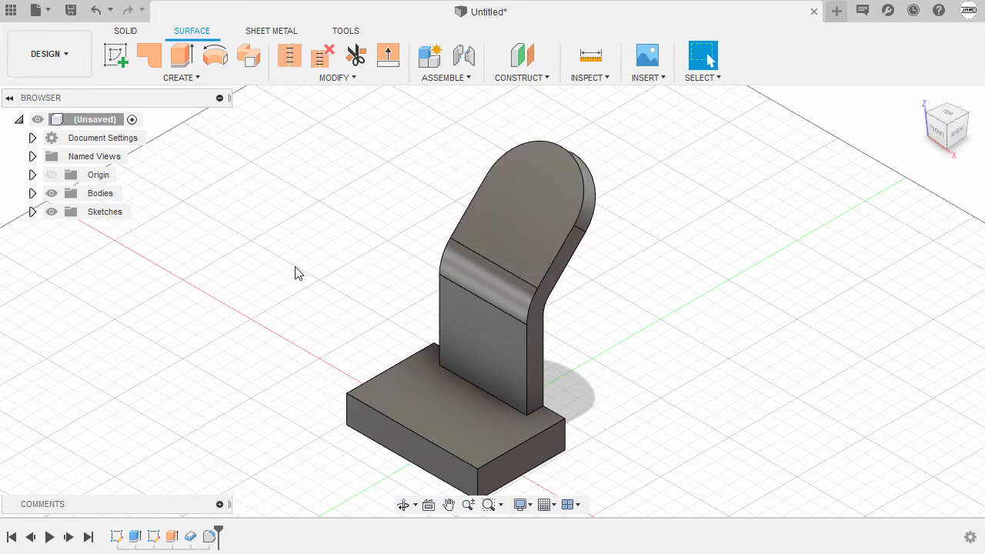
# Show Sketch2, which holds the support path and the head profile
pyautogui.click(32, 213)
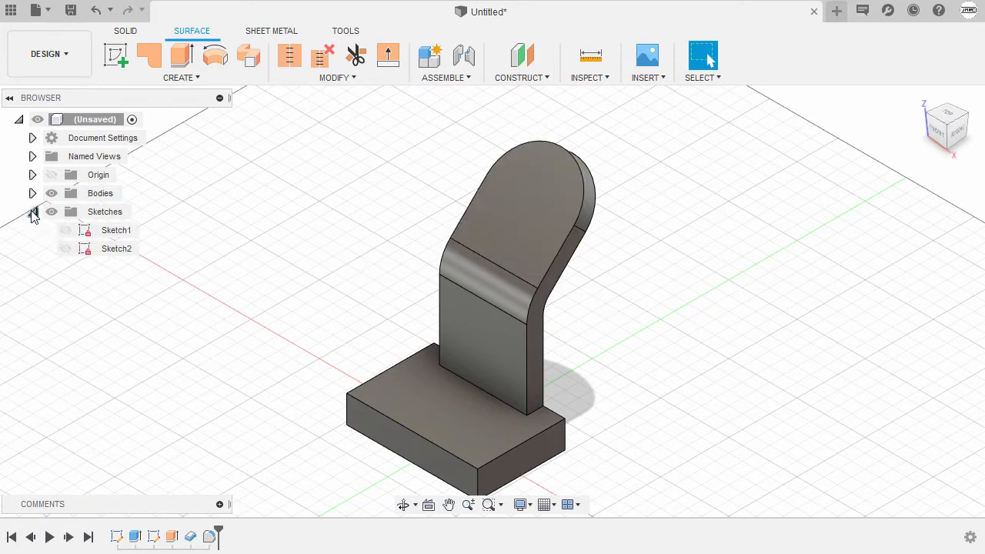
pyautogui.click(86, 250)
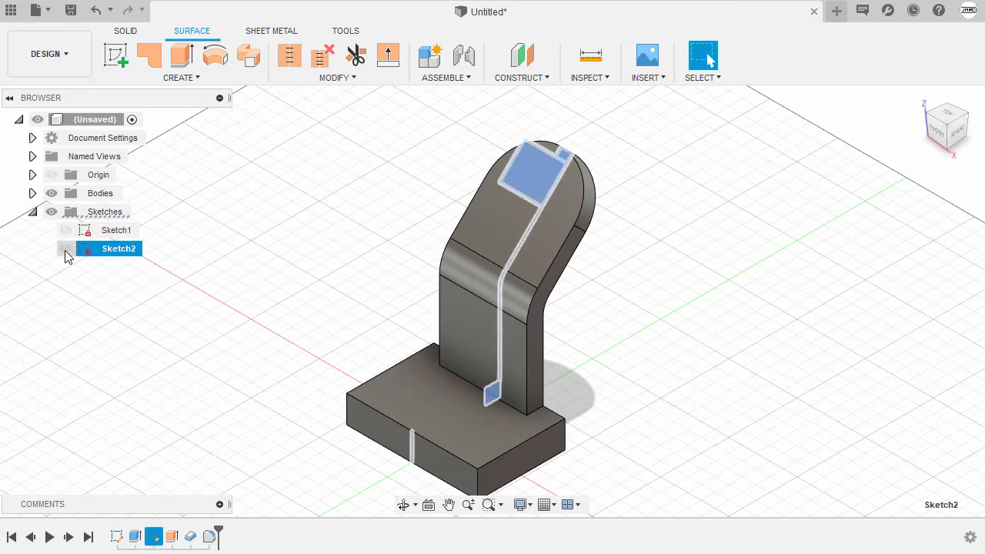
pyautogui.click(65, 249)
pyautogui.click(250, 268)
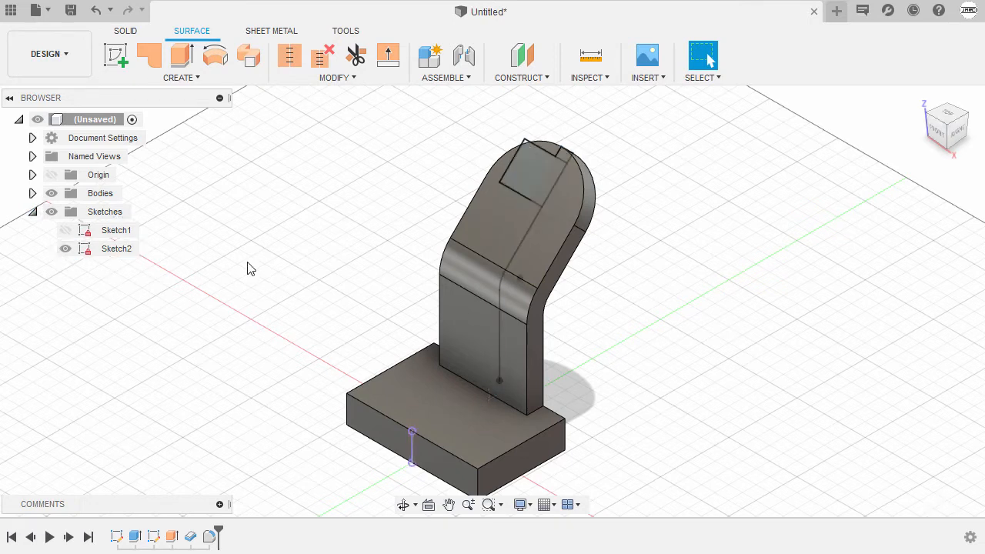
# Revolve the large rectangular head profile as a solid through 360° about its lower long side, with the operation set to Join
pyautogui.press('s')
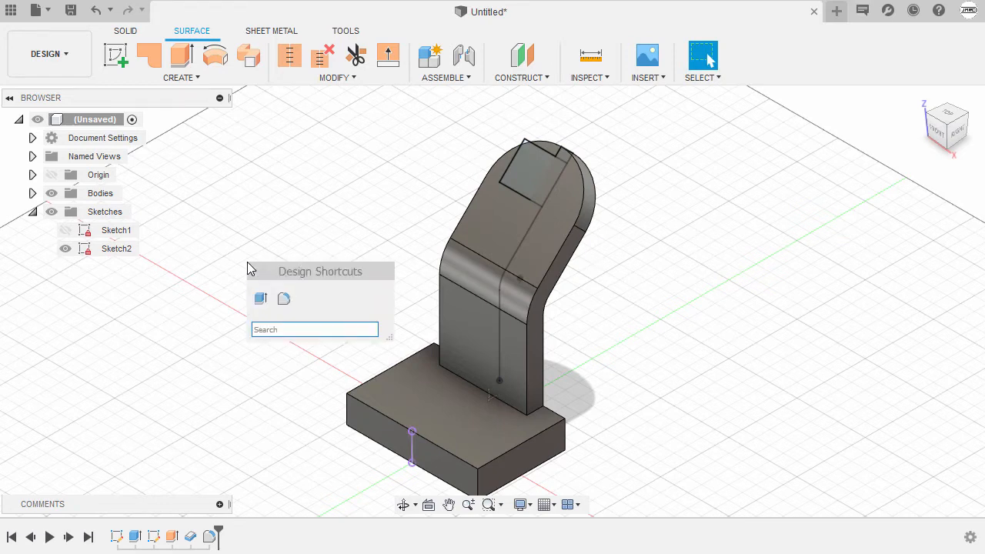
pyautogui.write('rev')
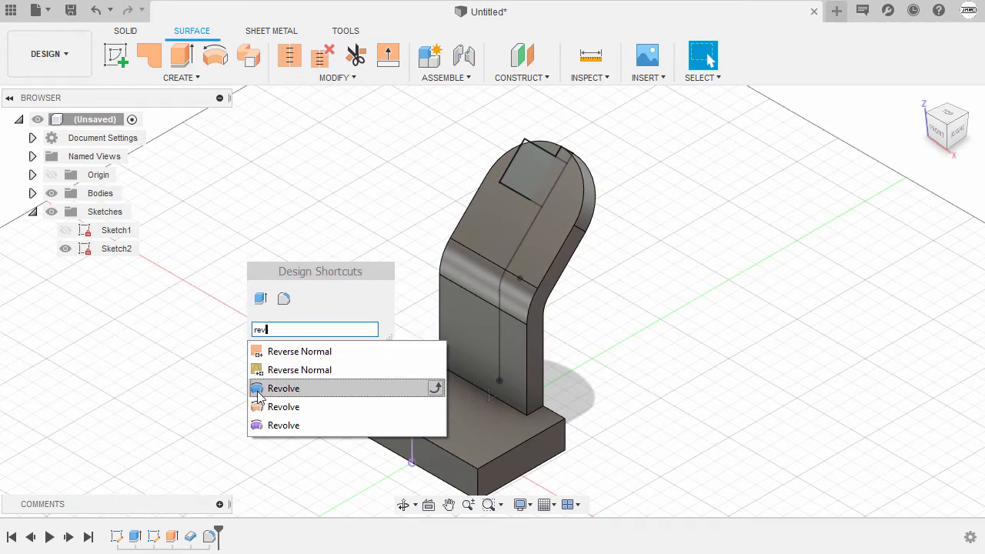
pyautogui.click(329, 389)
pyautogui.scroll(5, 531, 184)
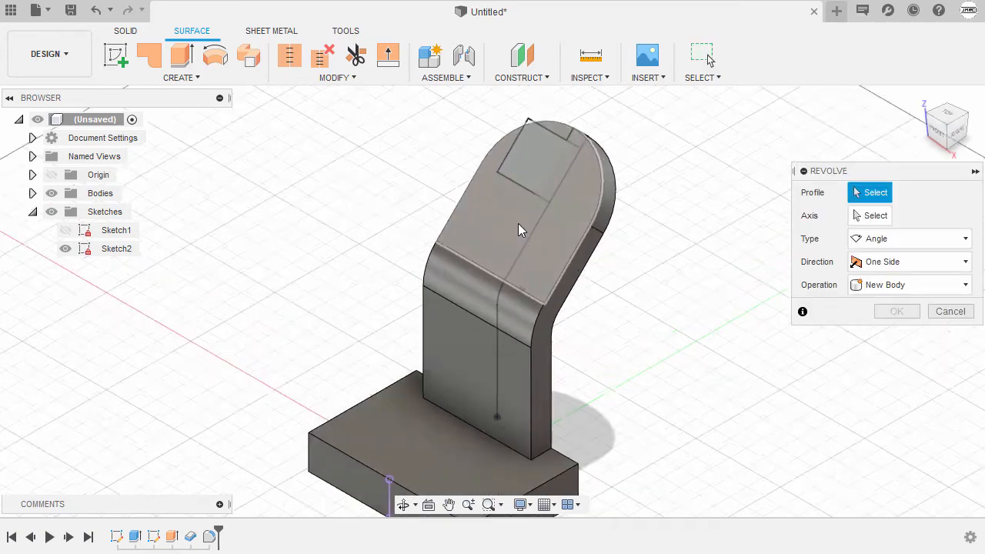
pyautogui.moveTo(532, 178)
pyautogui.keyDown('shift'); pyautogui.mouseDown(button='middle')
pyautogui.moveTo(481, 150)
pyautogui.moveTo(479, 128)
pyautogui.moveTo(494, 168)
pyautogui.mouseUp(button='middle'); pyautogui.keyUp('shift')
pyautogui.click(512, 142)
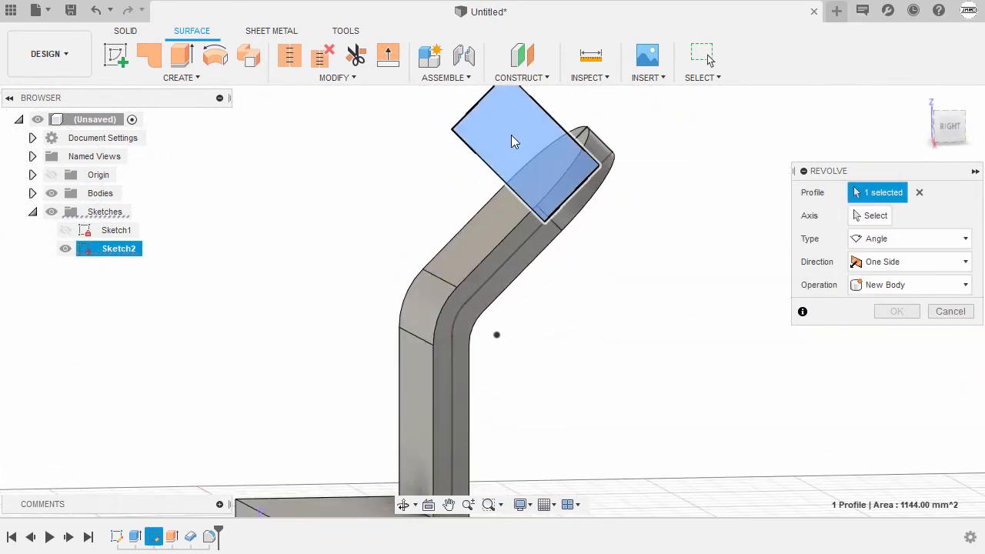
pyautogui.click(869, 218)
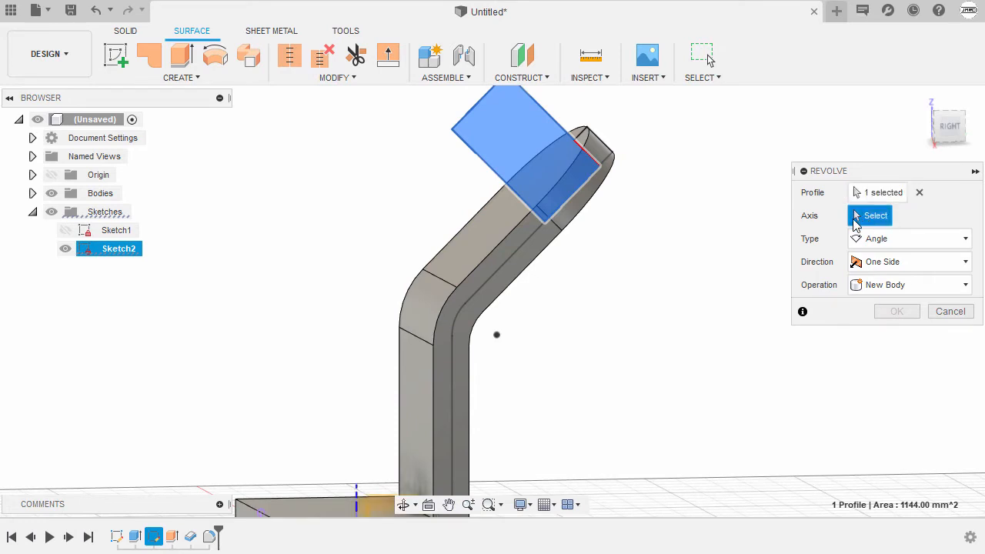
pyautogui.click(496, 174)
pyautogui.keyDown('shift'); pyautogui.moveTo(528, 246); pyautogui.dragTo(593, 277, button='middle'); pyautogui.keyUp('shift')
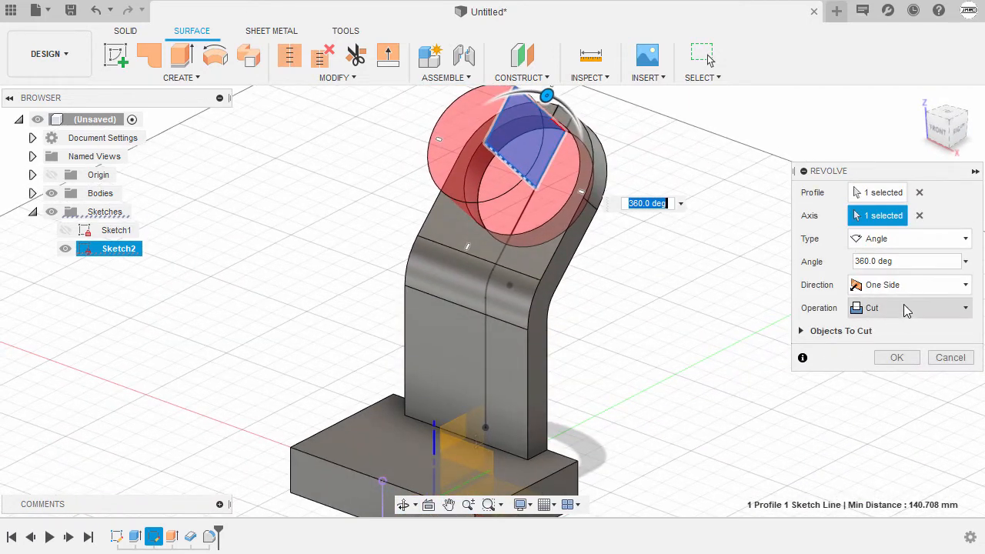
pyautogui.click(906, 311)
pyautogui.click(904, 330)
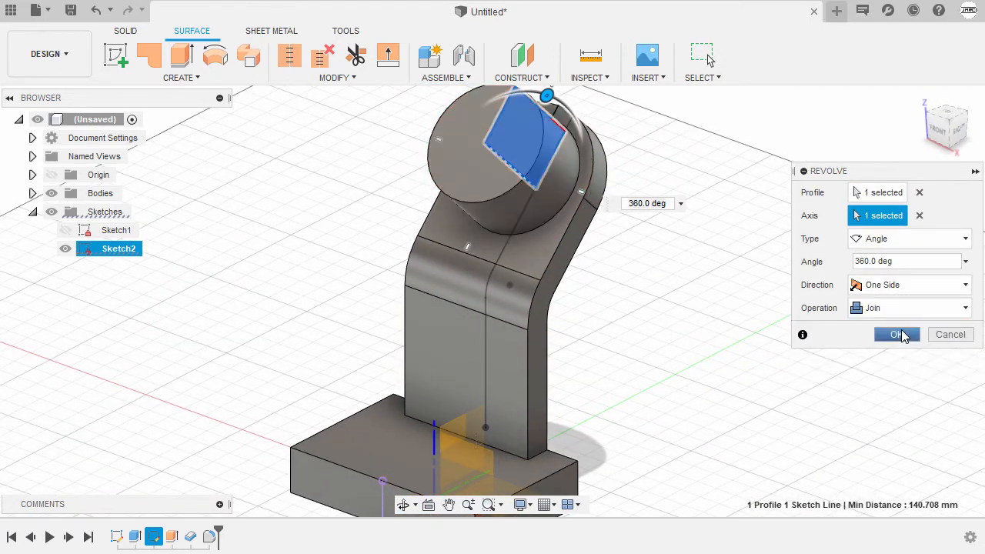
pyautogui.click(901, 336)
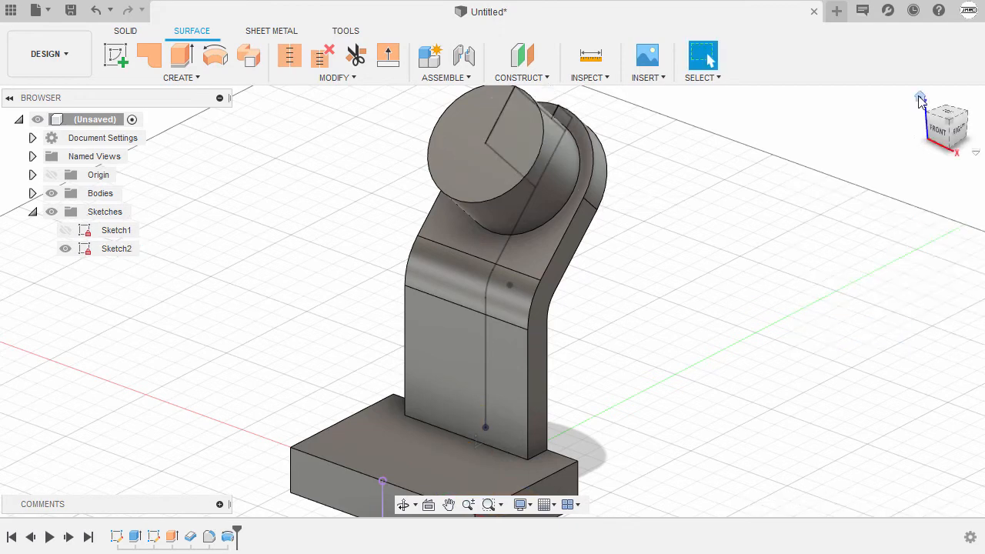
pyautogui.click(920, 98)
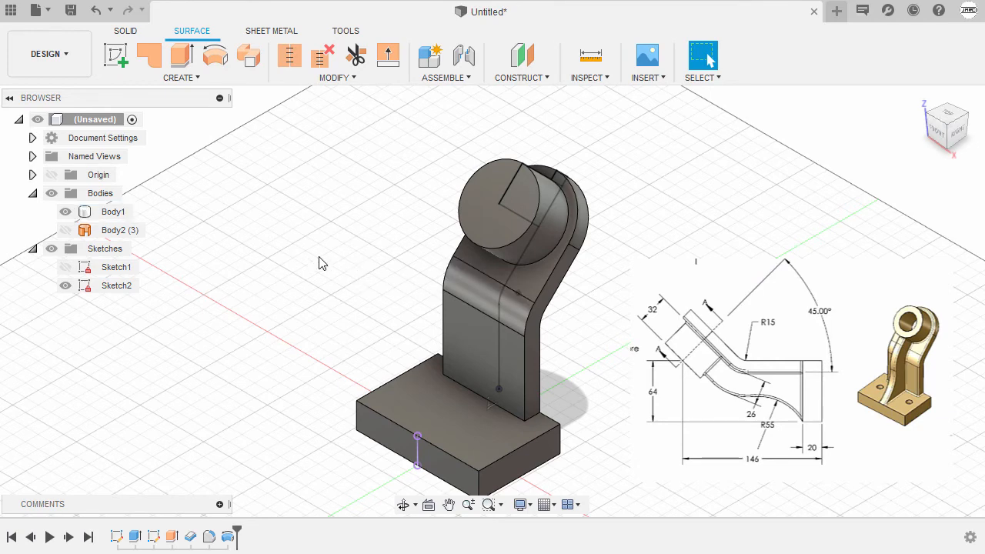
# Start a sketch on the origin YZ plane and project the outer edge of the support's bend into it
pyautogui.press('l')
pyautogui.keyDown('shift'); pyautogui.moveTo(374, 292); pyautogui.dragTo(488, 435, button='middle'); pyautogui.keyUp('shift')
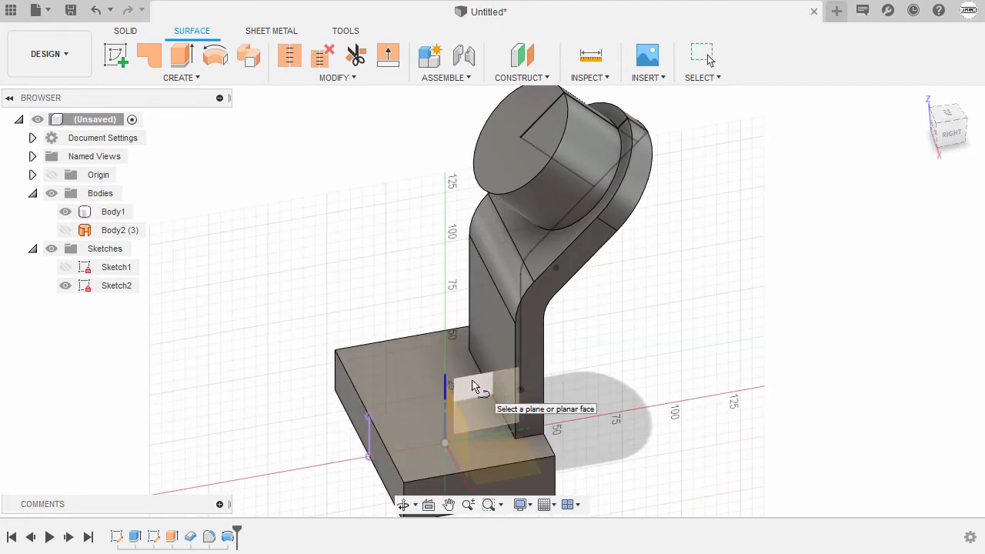
pyautogui.click(473, 387)
pyautogui.moveTo(497, 203); pyautogui.dragTo(420, 348, button='middle')
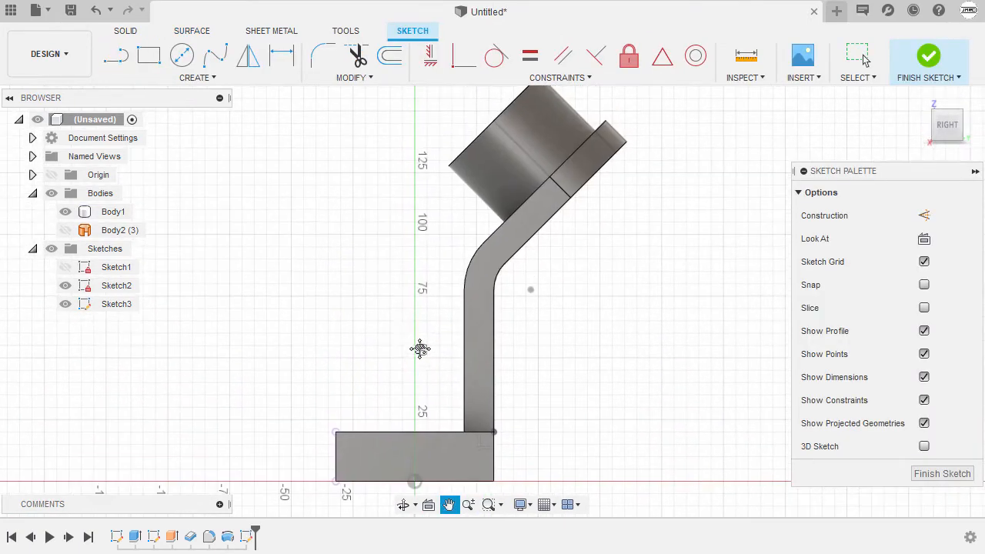
pyautogui.press('l')
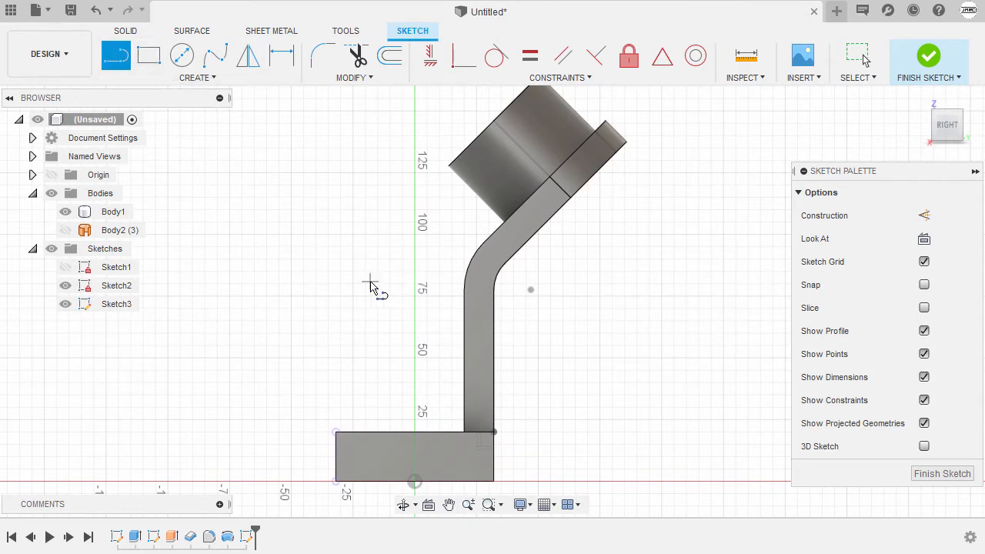
pyautogui.press('p')
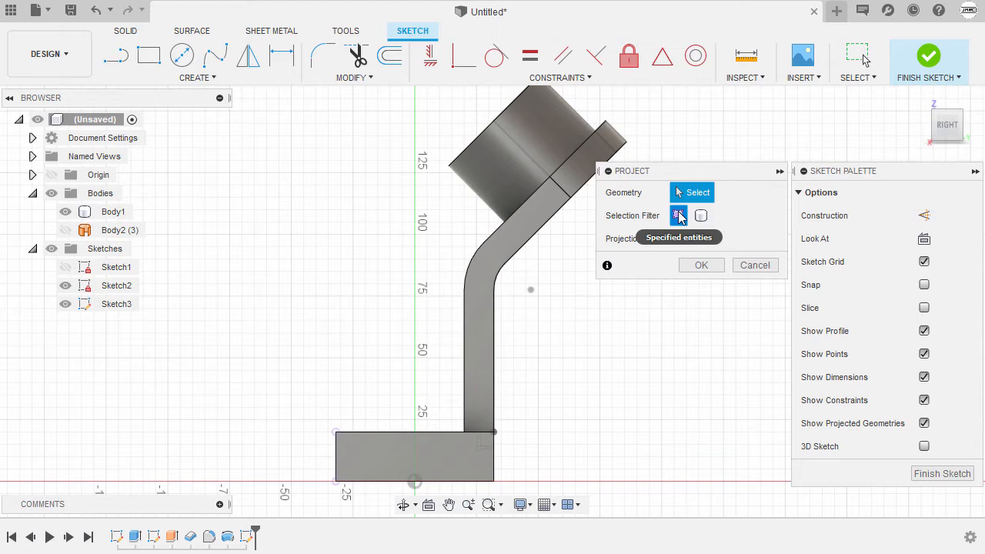
pyautogui.click(476, 262)
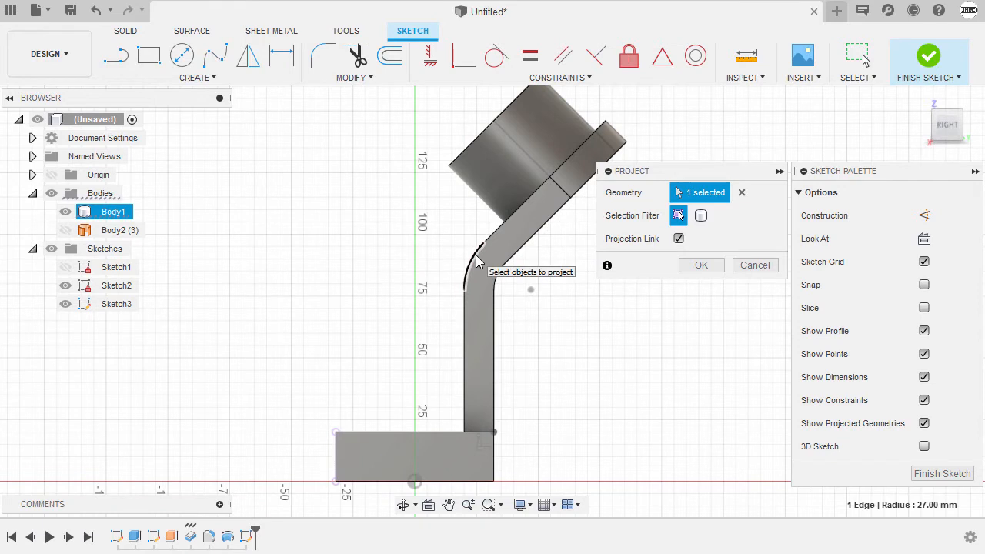
pyautogui.click(701, 267)
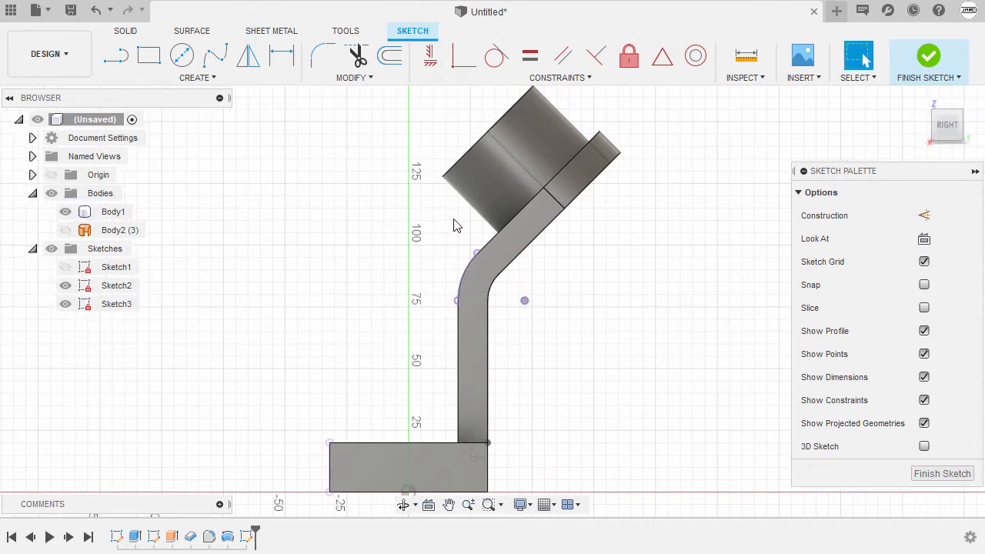
# Offset the projected bend arc outward by 26 mm, away from the support
pyautogui.press('o')
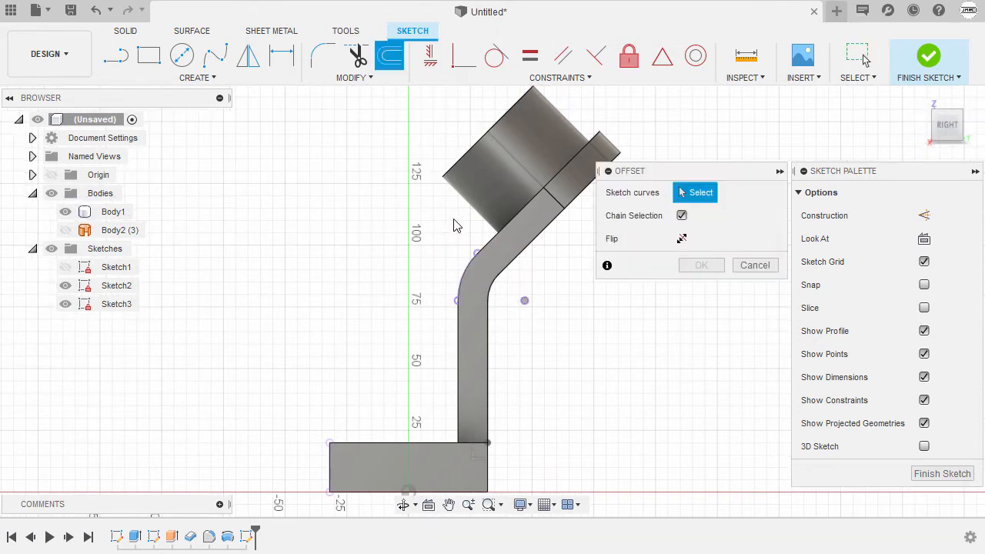
pyautogui.click(461, 269)
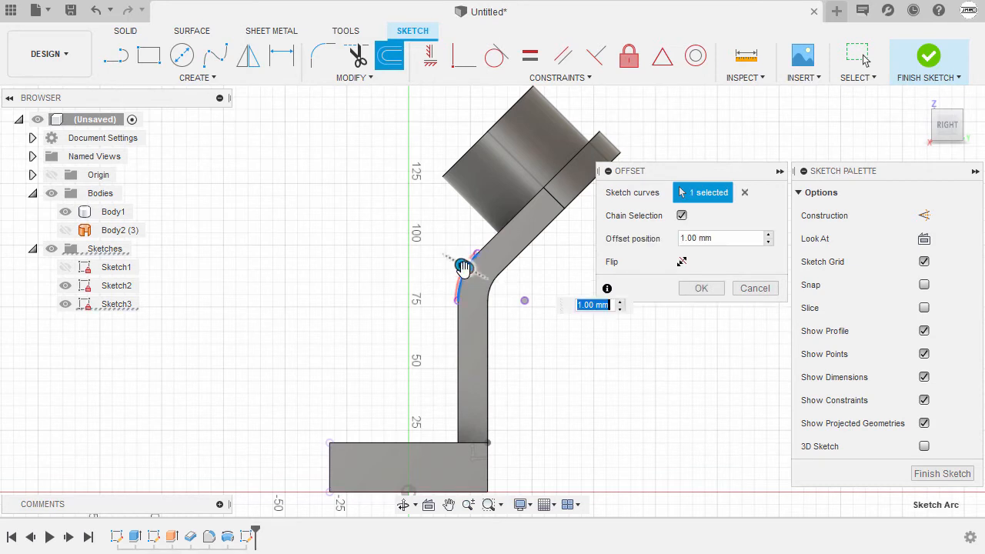
pyautogui.moveTo(462, 265); pyautogui.dragTo(417, 239)
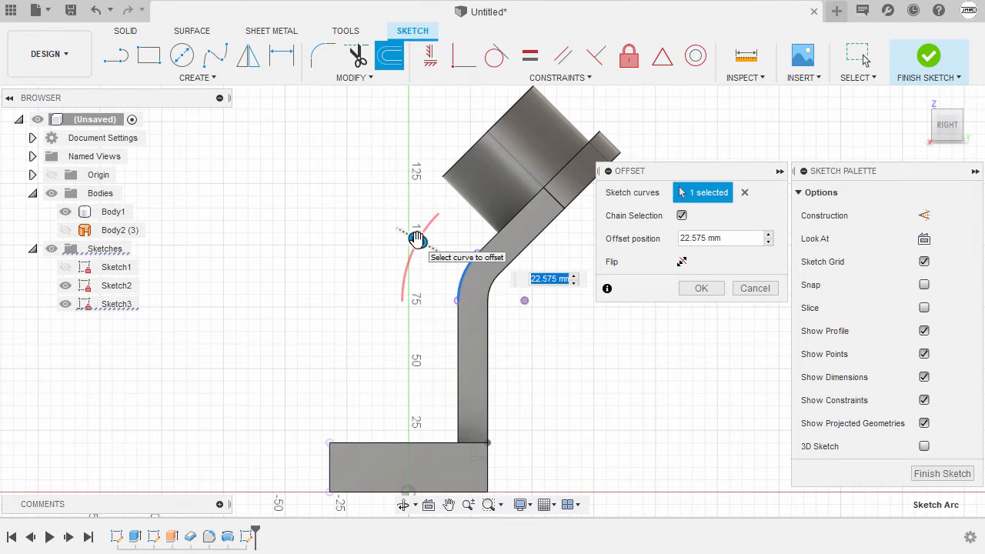
pyautogui.write('26')
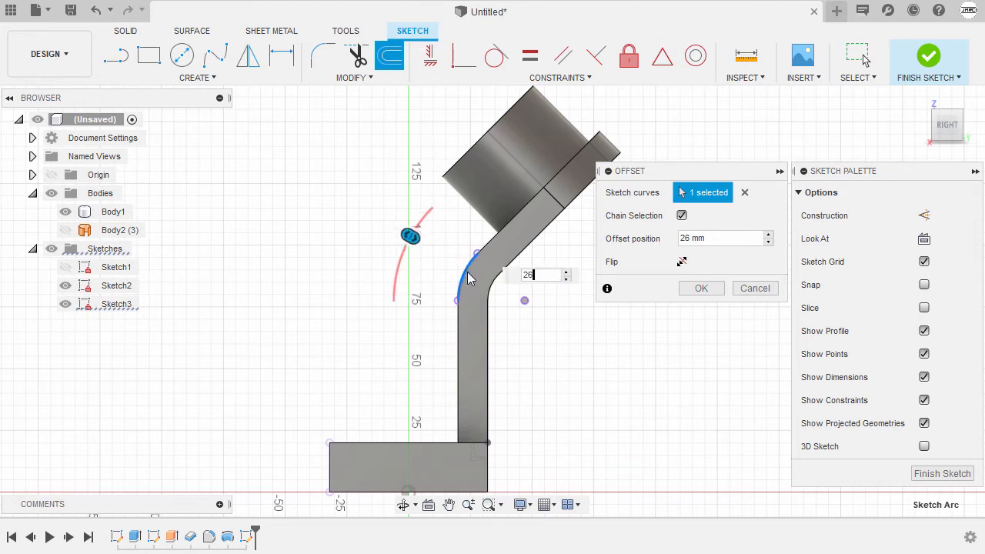
pyautogui.click(700, 289)
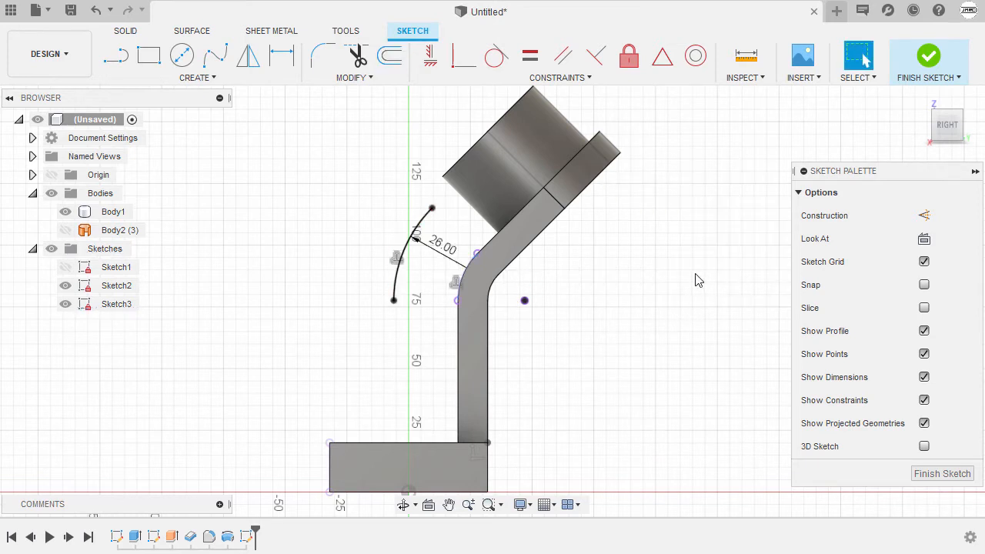
# Hide Body1 and draw a tangent 45° line from the offset arc's upper end into the large head profile
pyautogui.click(65, 214)
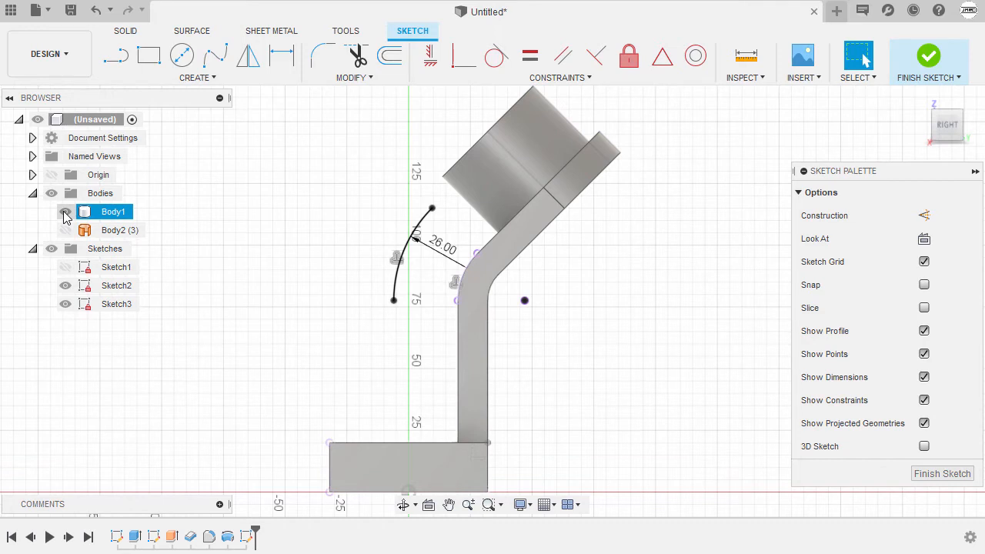
pyautogui.click(64, 214)
pyautogui.scroll(2, 461, 208)
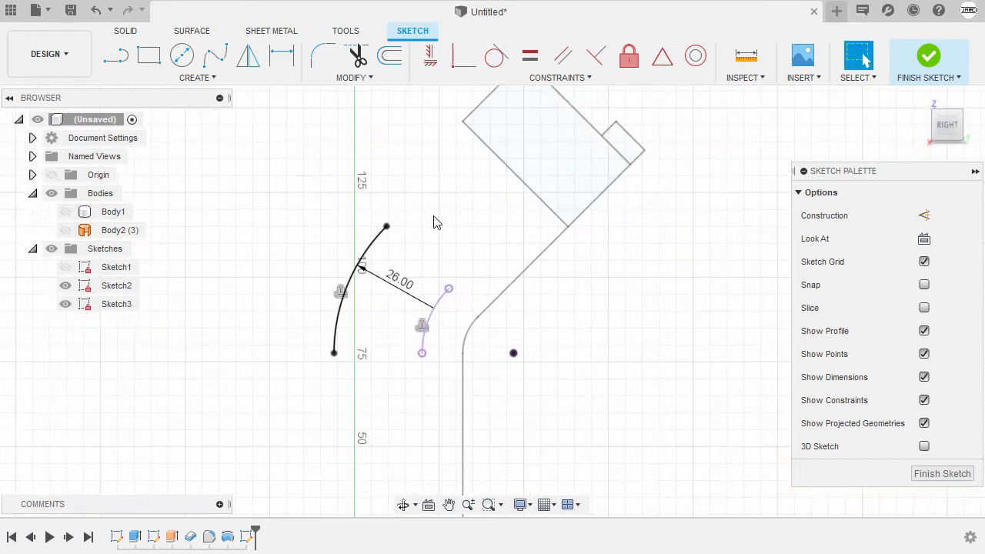
pyautogui.press('l')
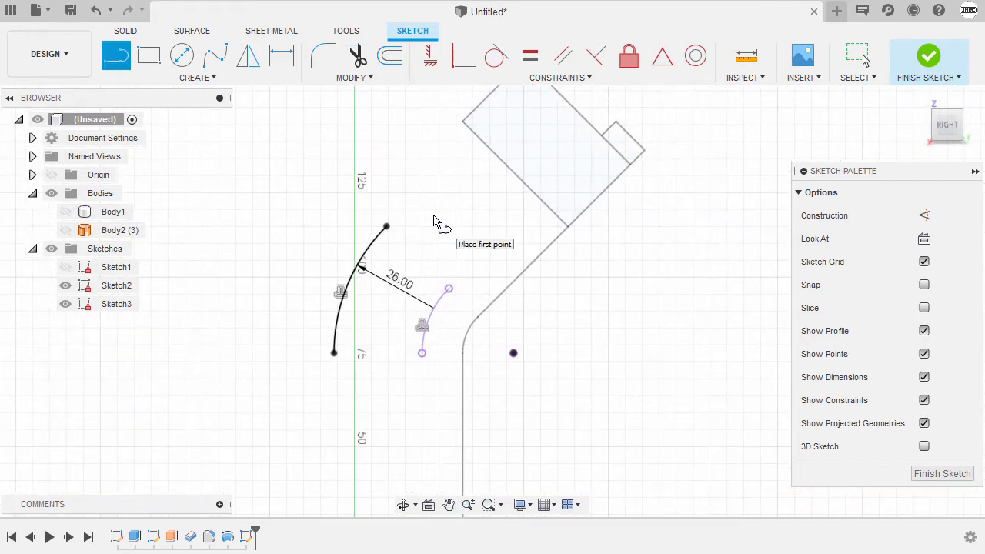
pyautogui.click(386, 226)
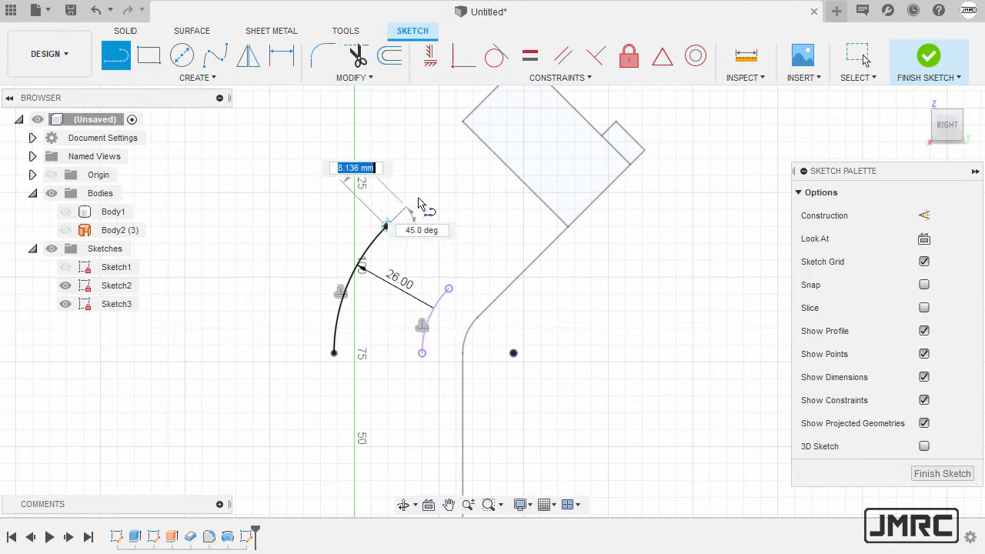
pyautogui.click(487, 127)
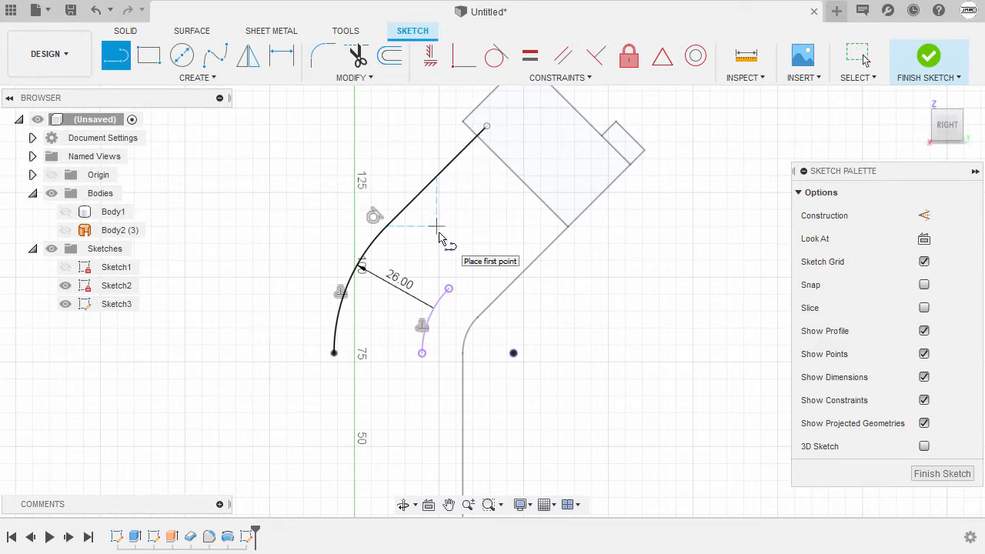
# Continue from the offset arc's lower end with a vertical line about 23 mm long and a tangent arc of about 33 mm radius toward the base
pyautogui.scroll(-2, 421, 257)
pyautogui.moveTo(412, 286); pyautogui.dragTo(475, 197, button='middle')
pyautogui.moveTo(458, 231); pyautogui.dragTo(485, 196, button='middle')
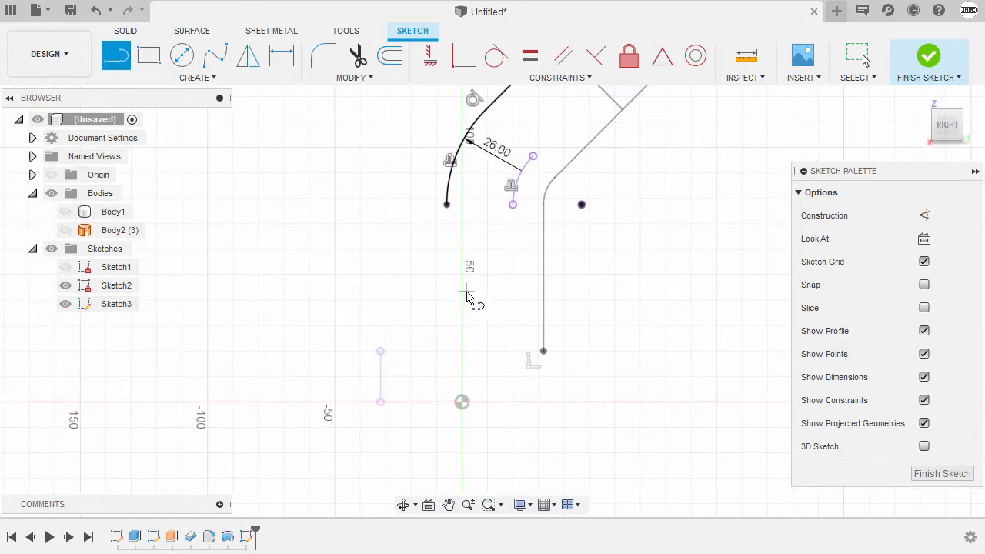
pyautogui.click(446, 206)
pyautogui.scroll(1, 386, 321)
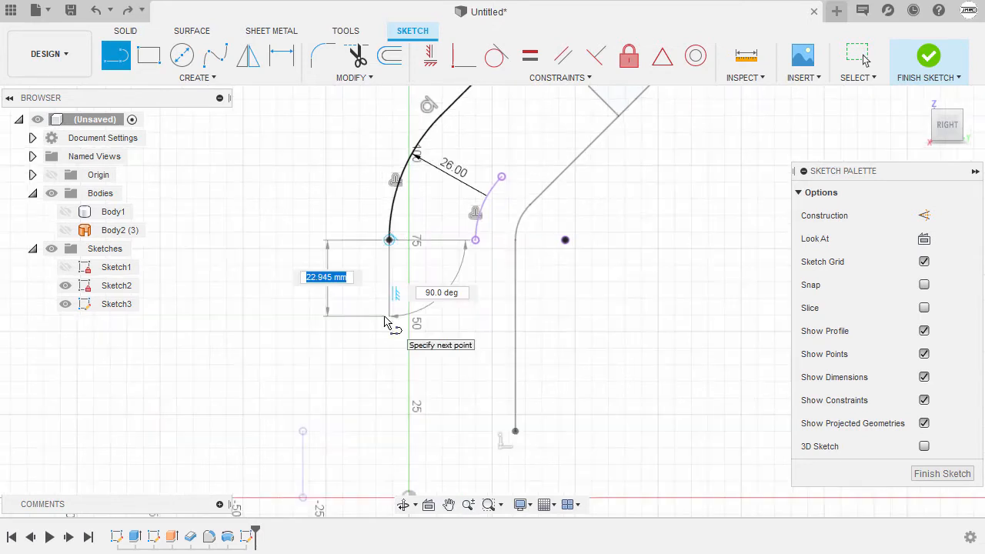
pyautogui.moveTo(385, 316); pyautogui.dragTo(302, 418)
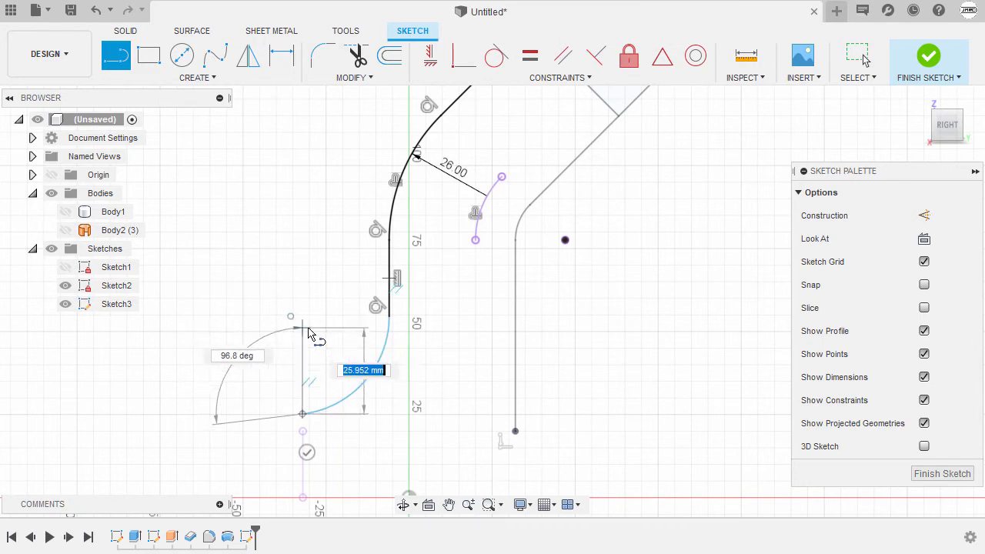
pyautogui.press('Escape')
# Constrain the upper end of the 45° line to be coincident with the lower-left edge of the large head profile
pyautogui.scroll(-2, 327, 341)
pyautogui.scroll(-2, 330, 336)
pyautogui.moveTo(404, 319)
pyautogui.mouseDown(button='middle')
pyautogui.moveTo(465, 319)
pyautogui.moveTo(483, 283)
pyautogui.mouseUp(button='middle')
pyautogui.scroll(1, 457, 294)
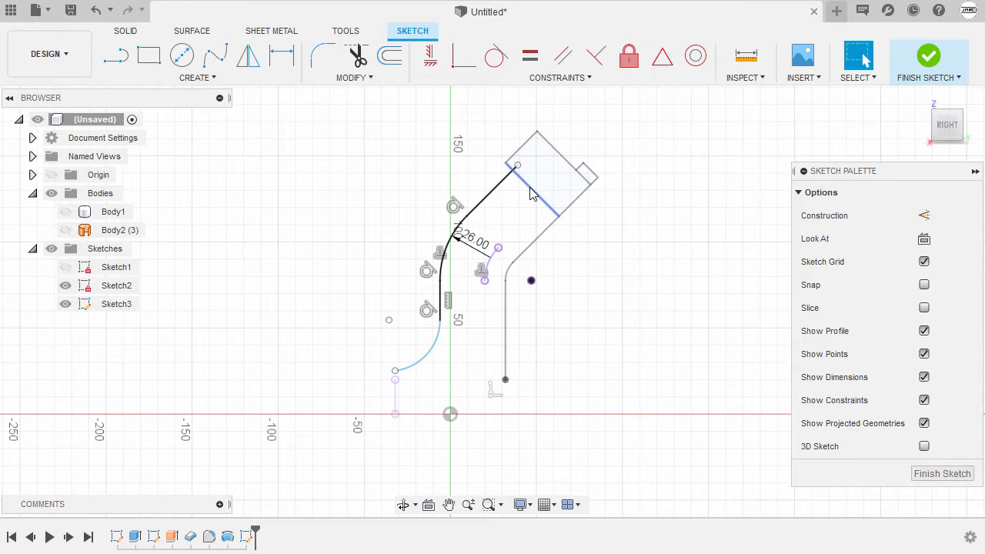
pyautogui.click(461, 62)
pyautogui.scroll(6, 516, 183)
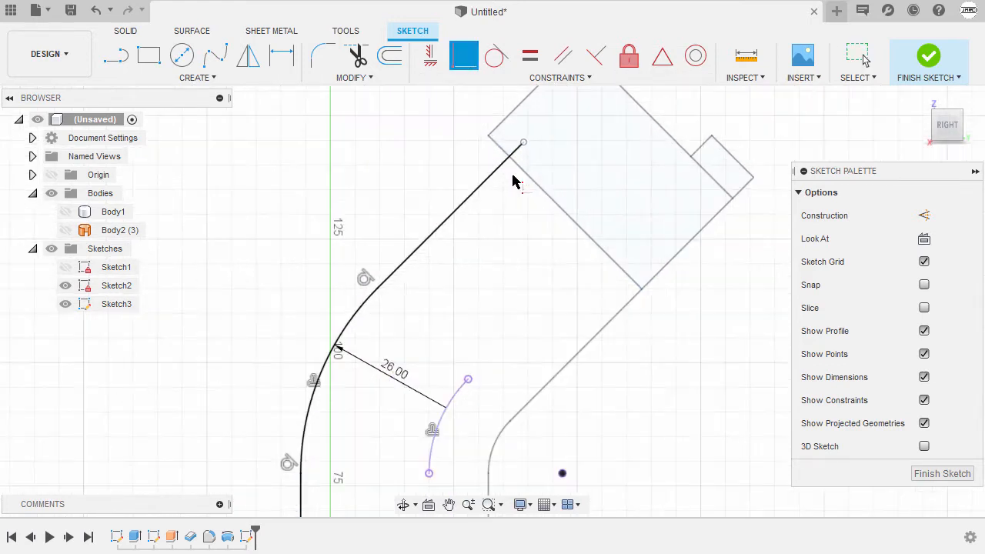
pyautogui.moveTo(509, 197); pyautogui.dragTo(484, 253, button='middle')
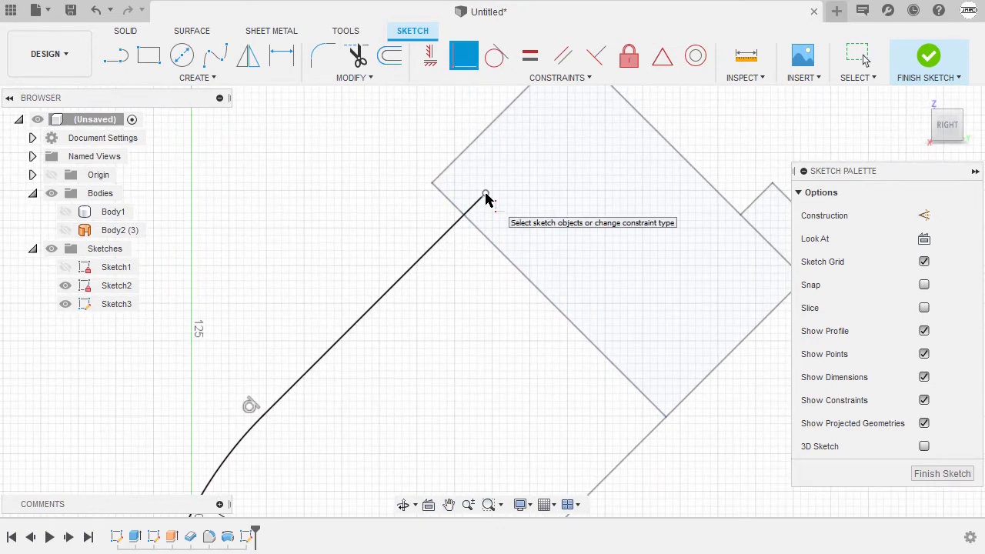
pyautogui.click(485, 194)
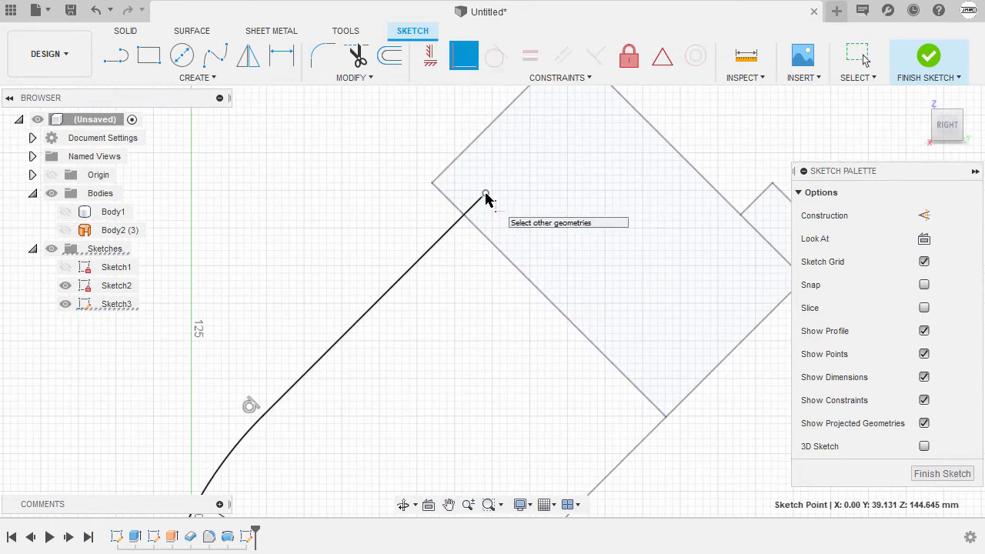
pyautogui.click(500, 259)
# Make the lower arc's free end coincident with the upper endpoint of the base's projected front edge
pyautogui.scroll(-4, 466, 272)
pyautogui.moveTo(488, 222); pyautogui.dragTo(519, 181, button='middle')
pyautogui.scroll(-1, 465, 350)
pyautogui.moveTo(464, 350); pyautogui.dragTo(554, 168, button='middle')
pyautogui.scroll(3, 441, 347)
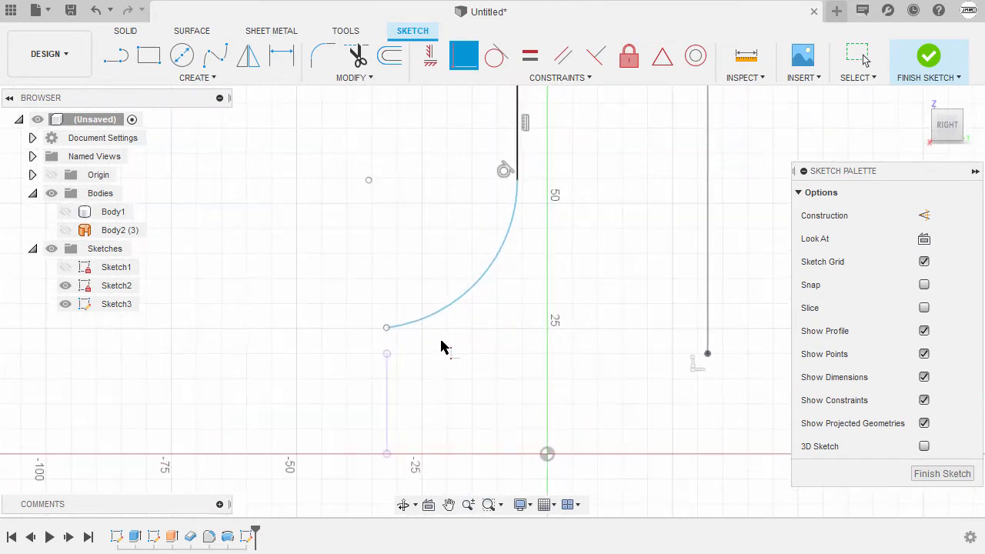
pyautogui.click(386, 328)
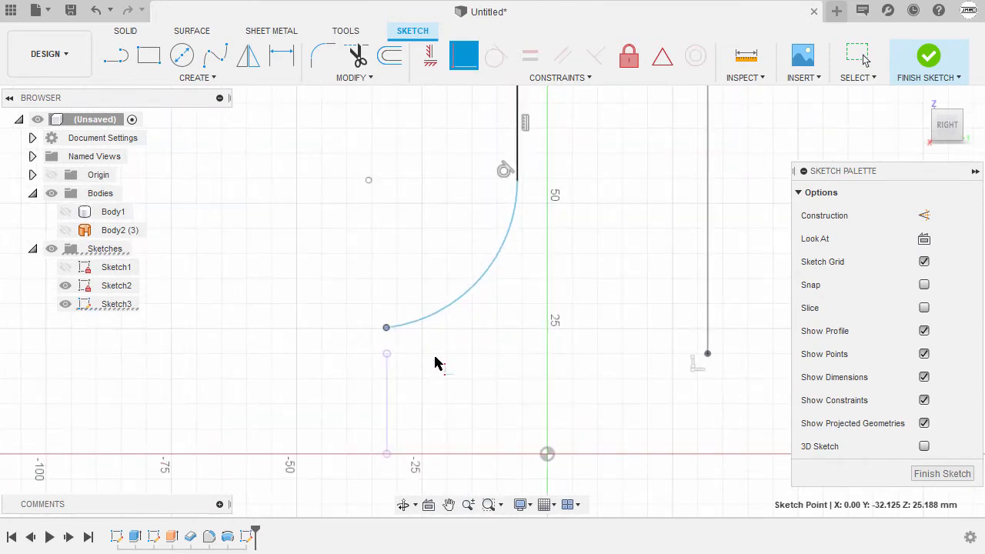
pyautogui.click(387, 354)
# Dimension the lower arc of the rib outline with a radius of 55 mm
pyautogui.scroll(-3, 514, 264)
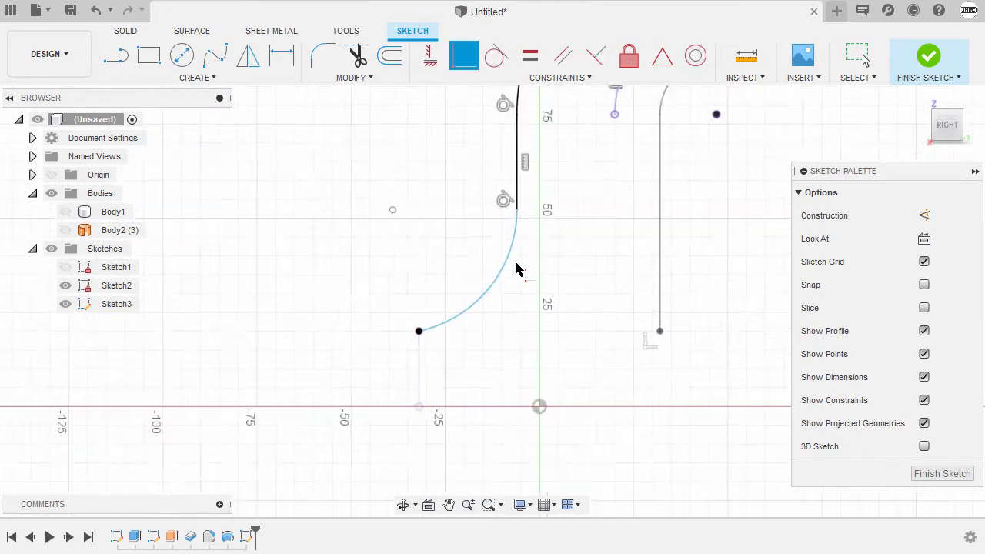
pyautogui.moveTo(534, 282); pyautogui.dragTo(462, 348, button='middle')
pyautogui.scroll(-1, 462, 346)
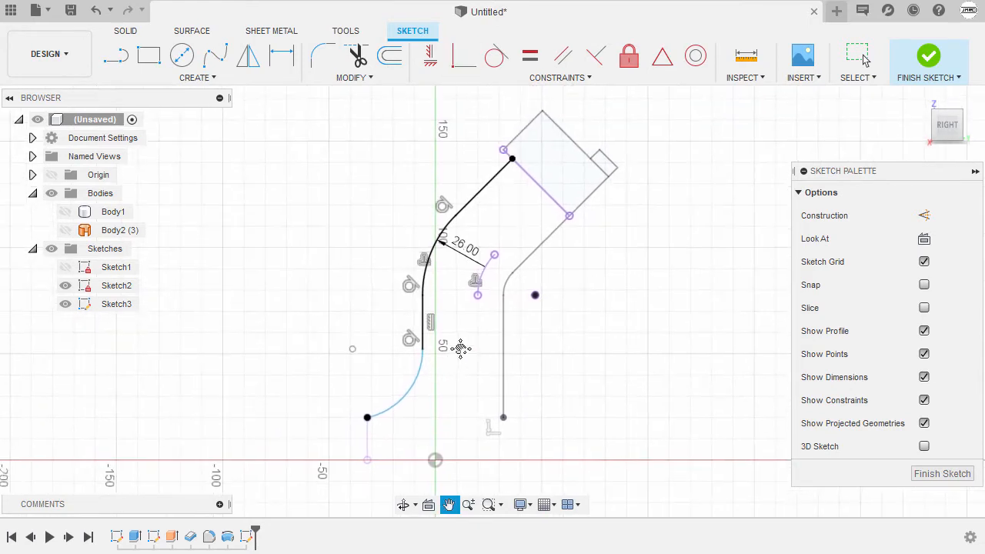
pyautogui.press('d')
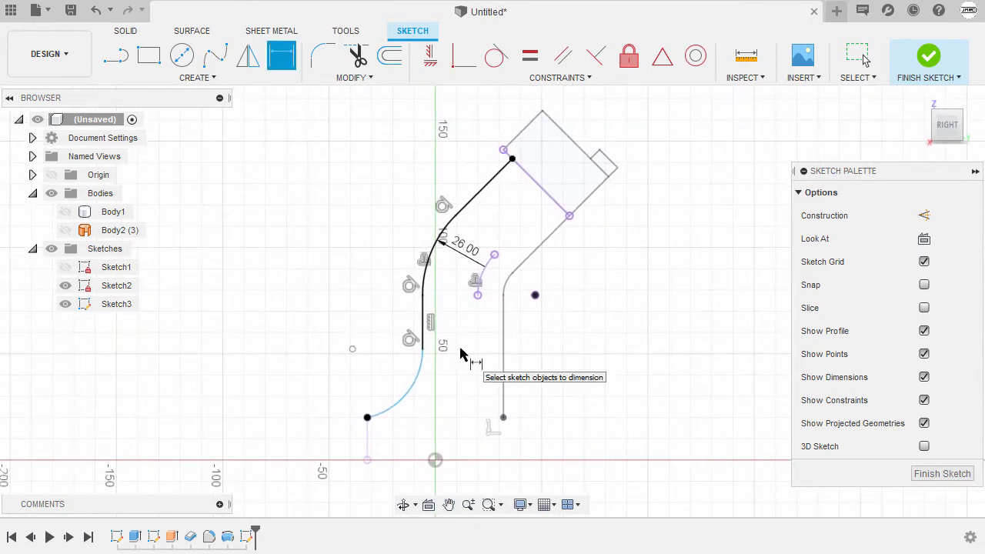
pyautogui.click(412, 393)
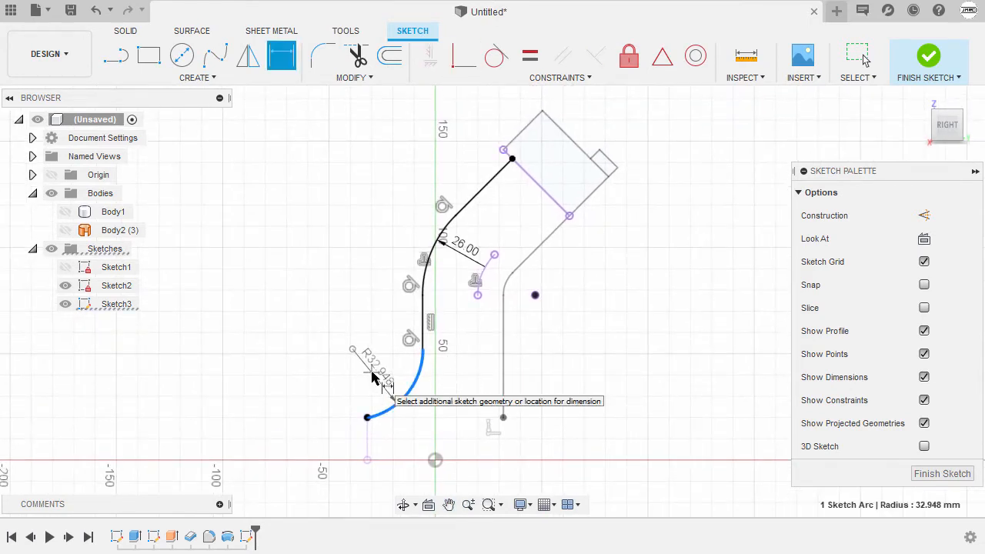
pyautogui.click(373, 375)
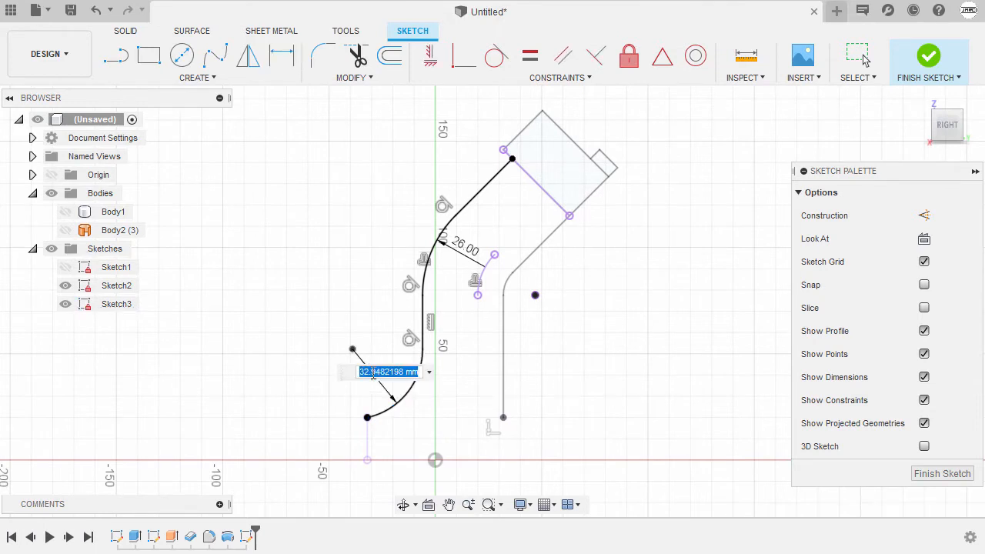
pyautogui.write('55')
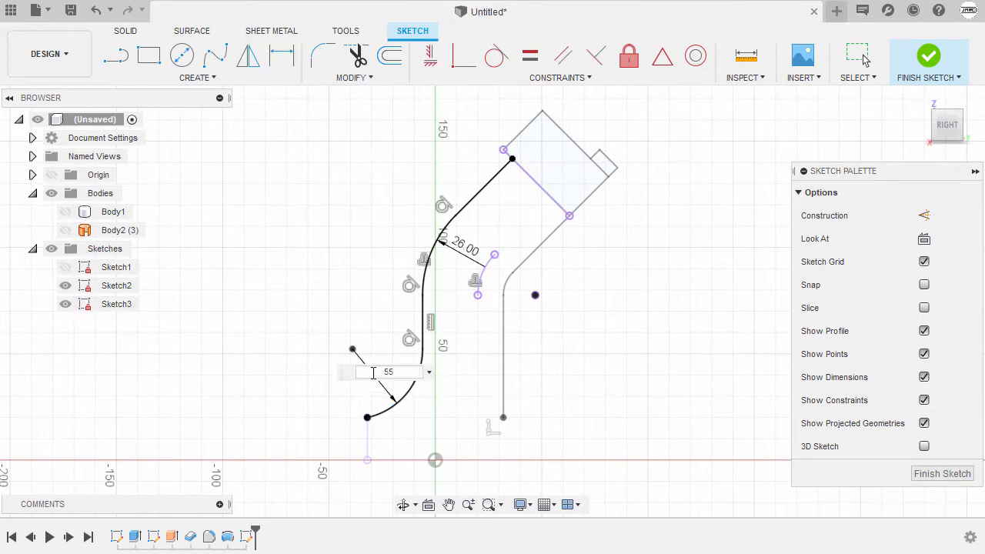
pyautogui.press('Return')
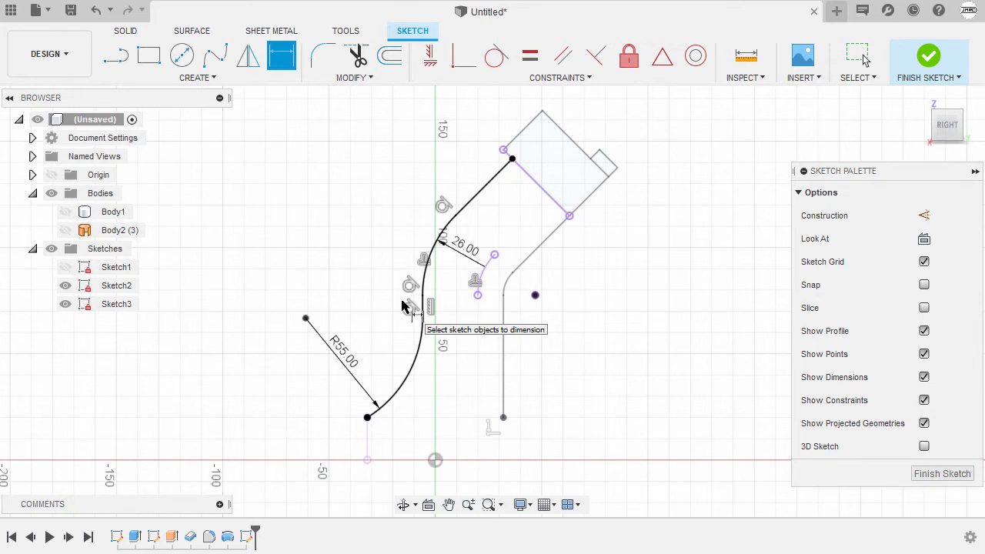
pyautogui.press('l')
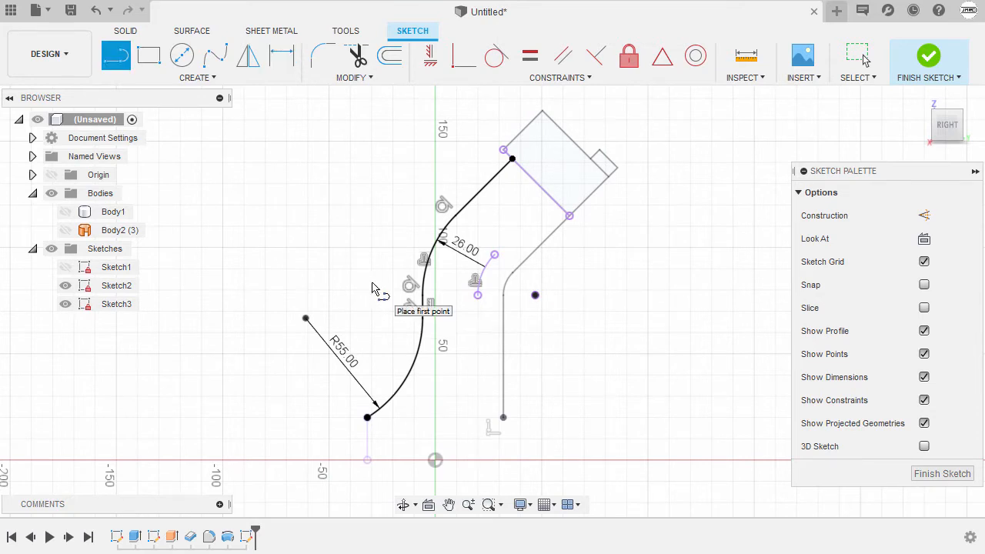
pyautogui.click(368, 418)
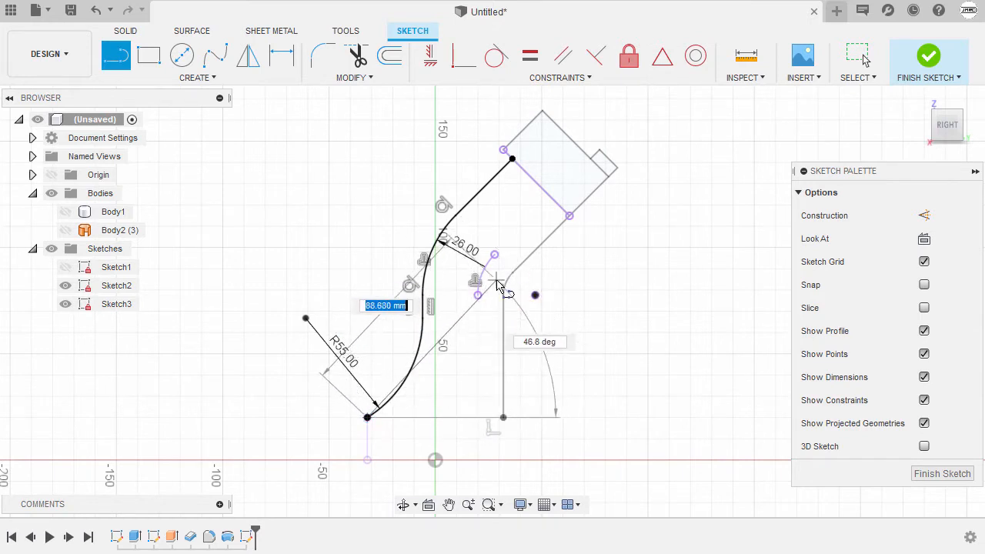
pyautogui.scroll(5, 492, 419)
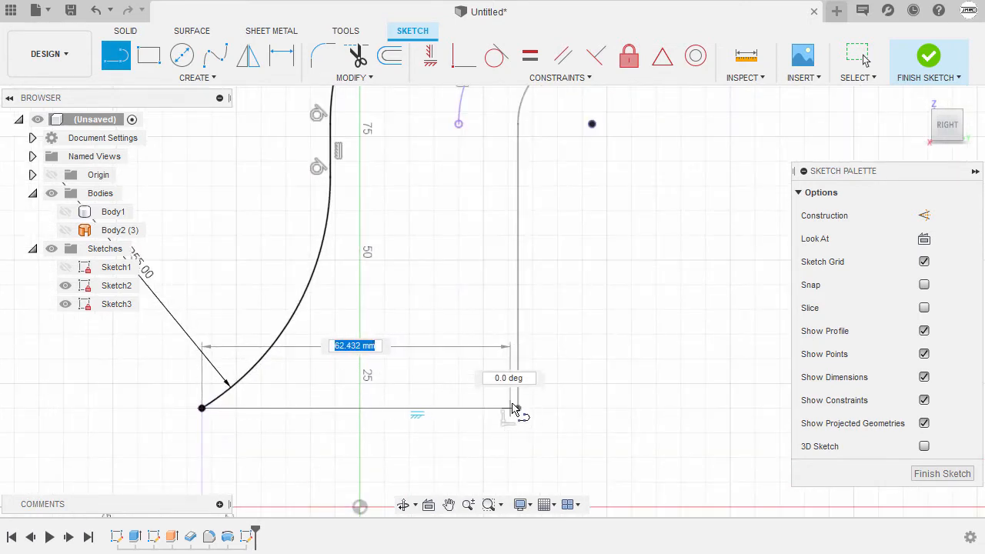
pyautogui.moveTo(458, 356); pyautogui.dragTo(511, 364, button='middle')
pyautogui.scroll(-3, 504, 354)
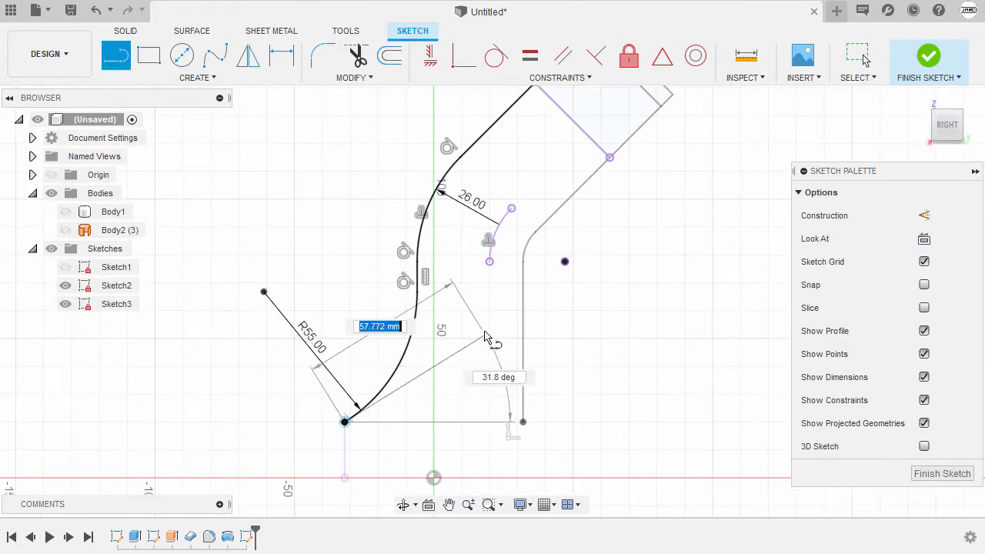
pyautogui.press('Escape')
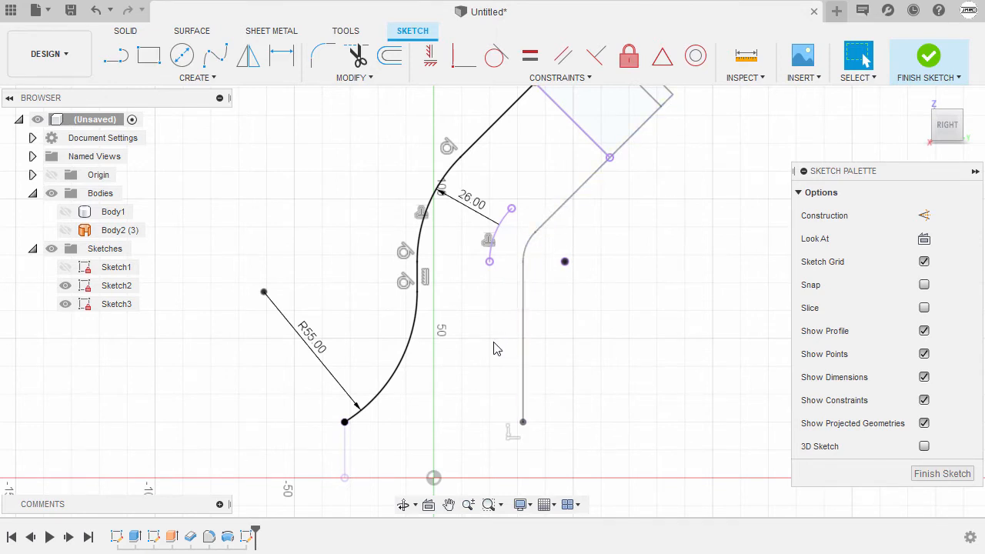
# Draw a vertical line down from the projected bend arc's lower end to base height, and connect it to the R55 arc's lower endpoint
pyautogui.press('l')
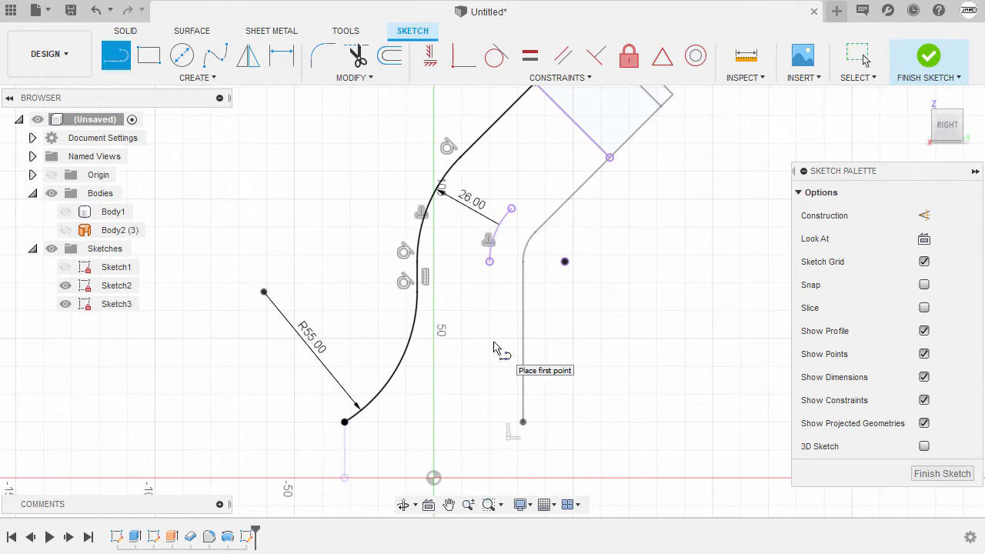
pyautogui.click(490, 261)
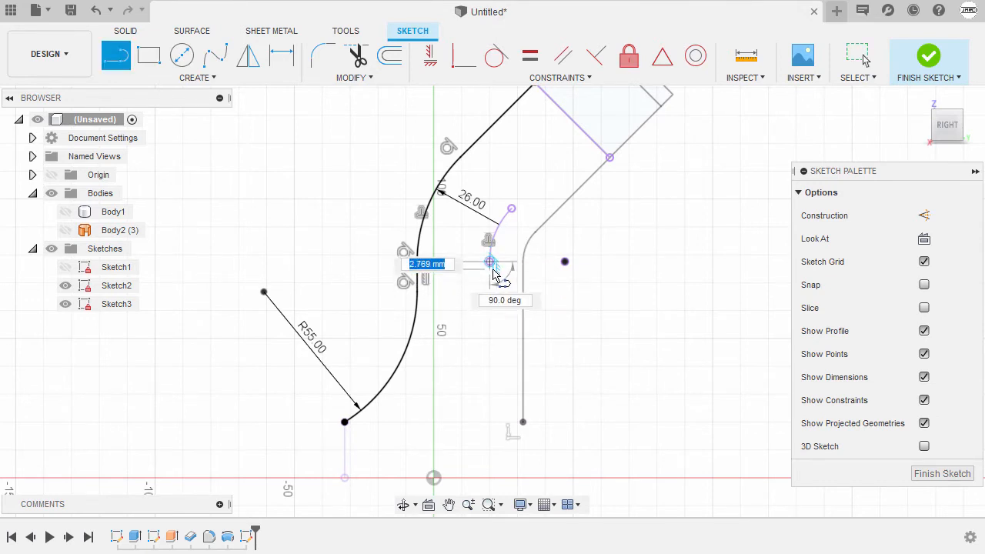
pyautogui.click(490, 426)
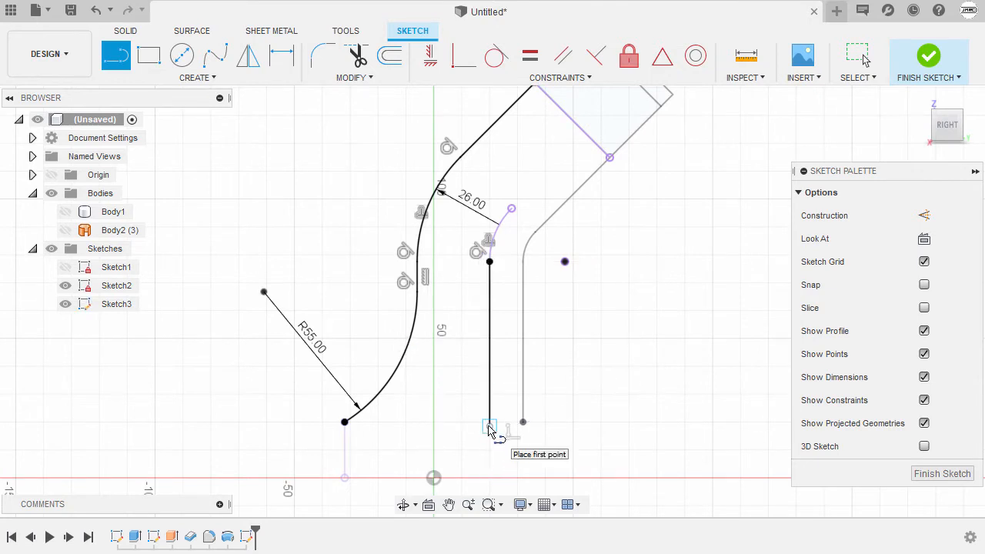
pyautogui.click(345, 422)
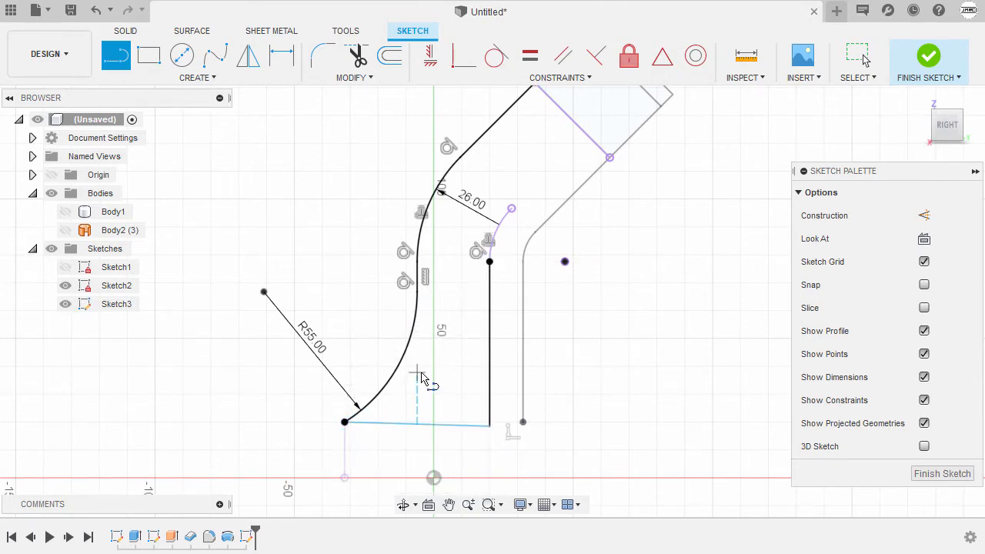
pyautogui.press('Escape')
# Constrain the bottom line of the rib outline to be horizontal
pyautogui.click(442, 426)
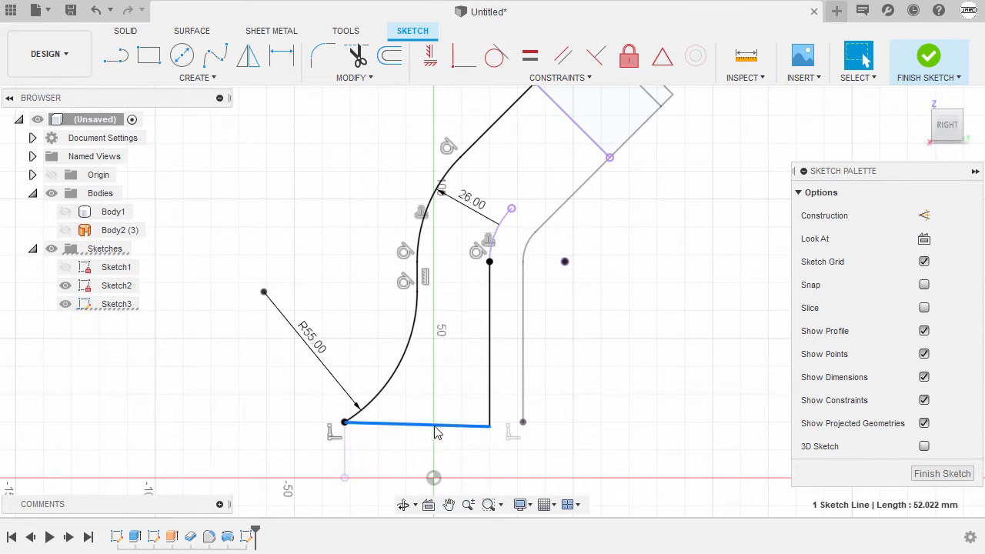
pyautogui.rightClick(460, 304)
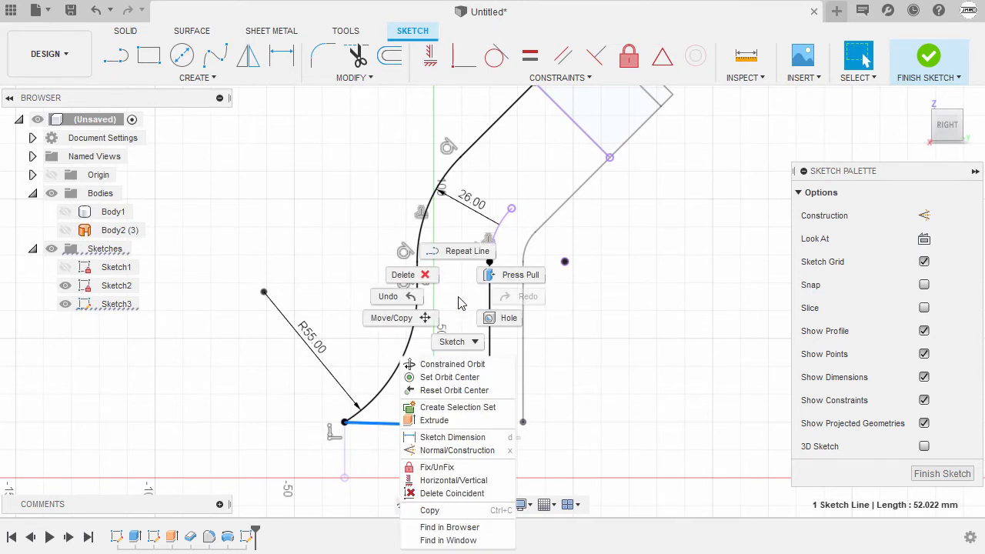
pyautogui.click(454, 480)
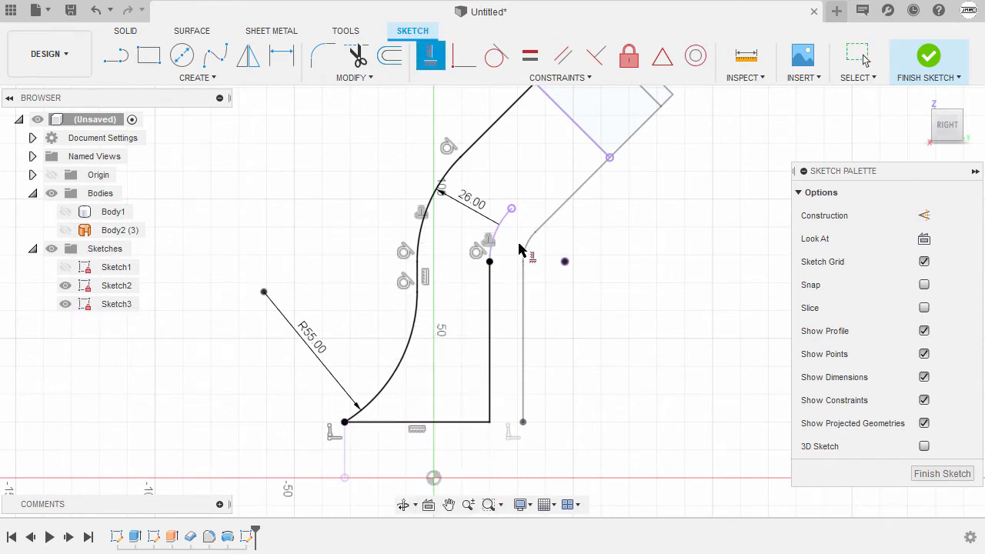
# Close the rib outline with a 45° line about 38 mm long from the projected arc's upper end to the head's lower edge
pyautogui.moveTo(536, 220); pyautogui.dragTo(506, 267, button='middle')
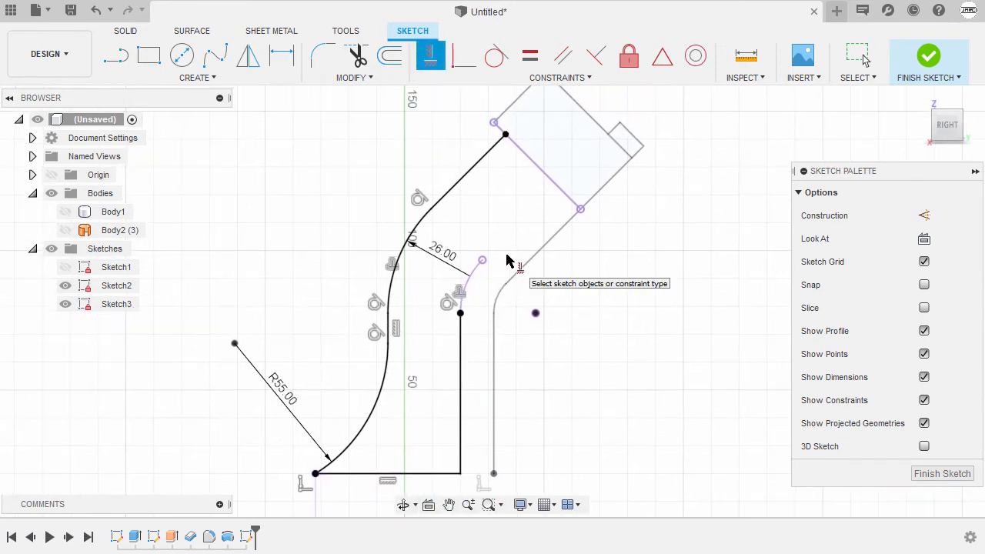
pyautogui.press('l')
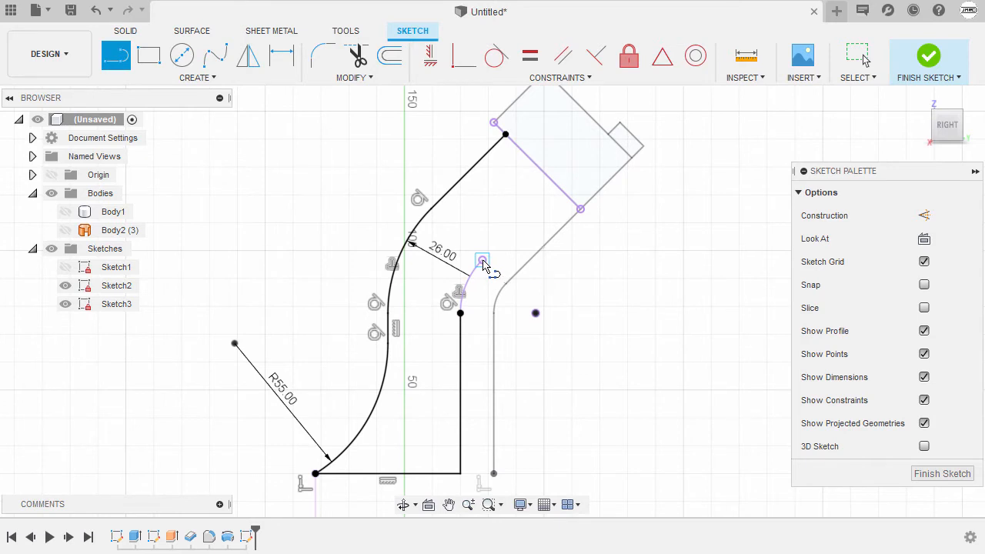
pyautogui.click(482, 261)
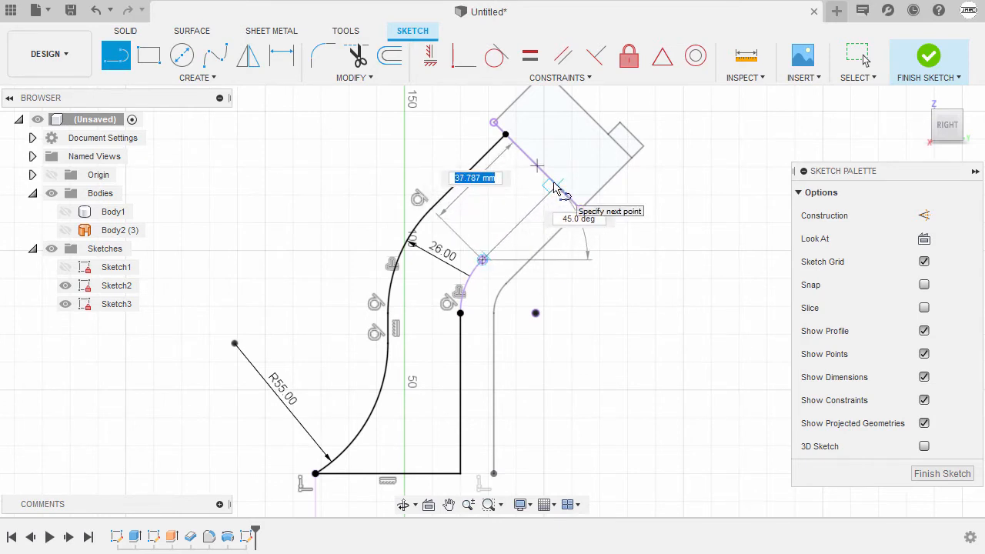
pyautogui.doubleClick(556, 187)
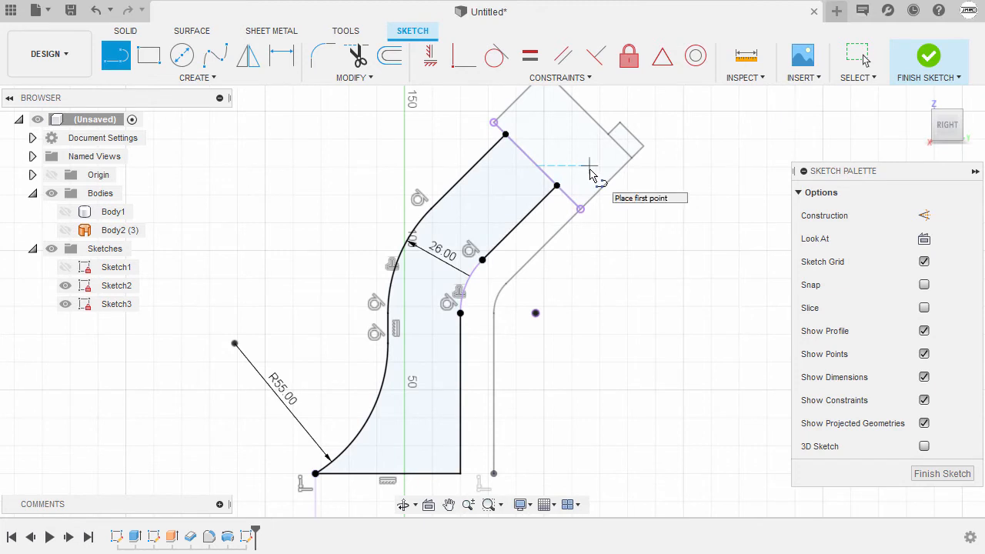
pyautogui.press('Escape')
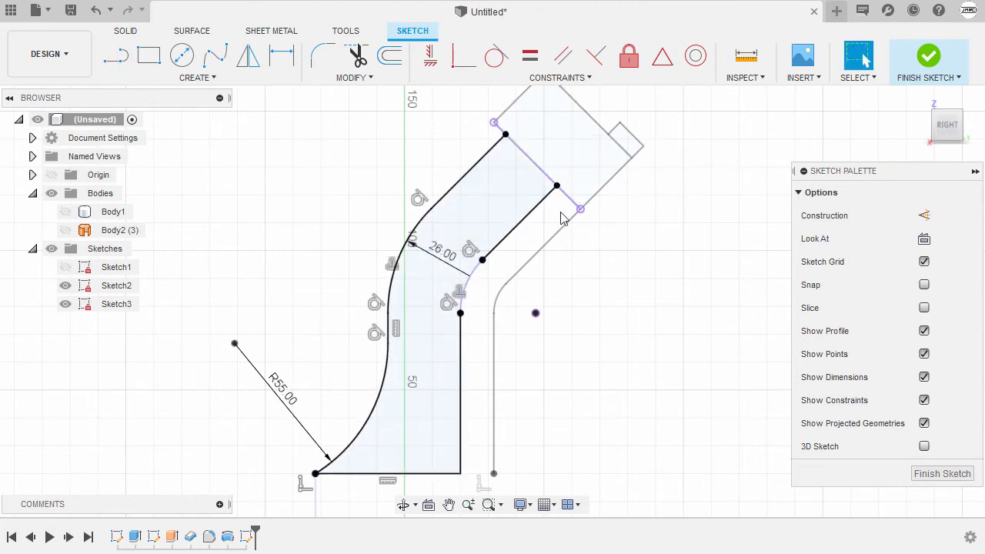
# Start an extrusion of the closed rib profile and show the solid body Body1
pyautogui.press('e')
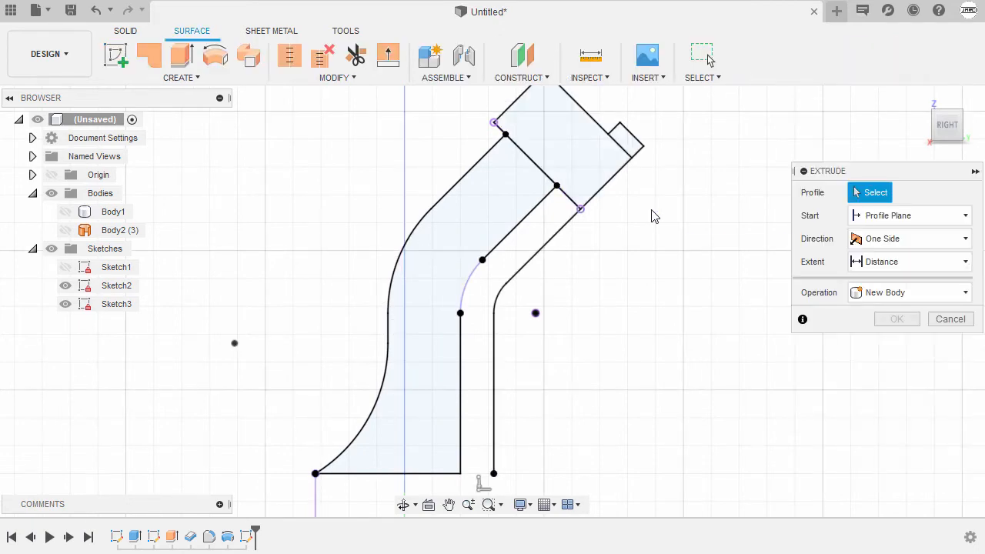
pyautogui.moveTo(639, 222)
pyautogui.keyDown('shift'); pyautogui.mouseDown(button='middle')
pyautogui.moveTo(649, 241)
pyautogui.moveTo(666, 244)
pyautogui.mouseUp(button='middle'); pyautogui.keyUp('shift')
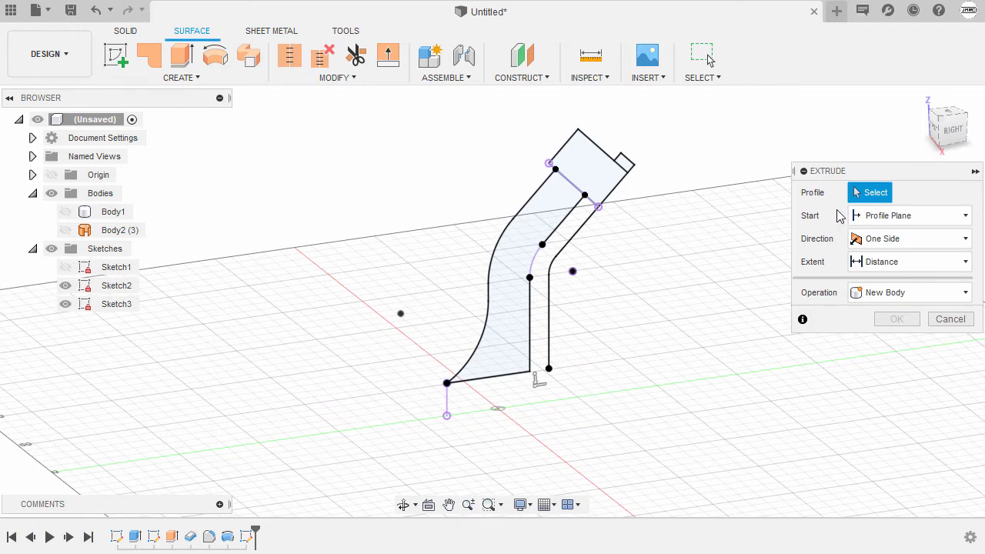
pyautogui.click(536, 221)
pyautogui.keyDown('shift'); pyautogui.moveTo(537, 302); pyautogui.dragTo(596, 308, button='middle'); pyautogui.keyUp('shift')
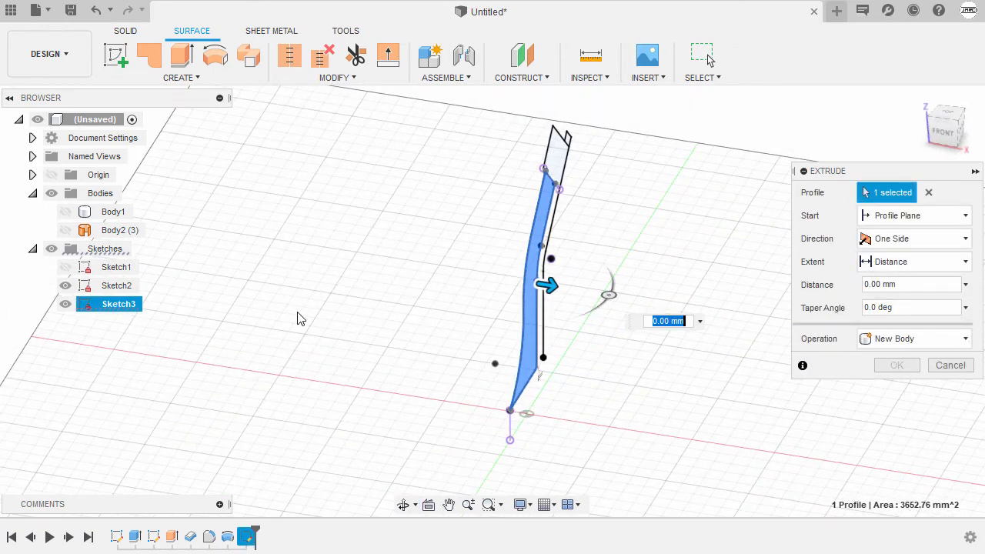
pyautogui.click(66, 212)
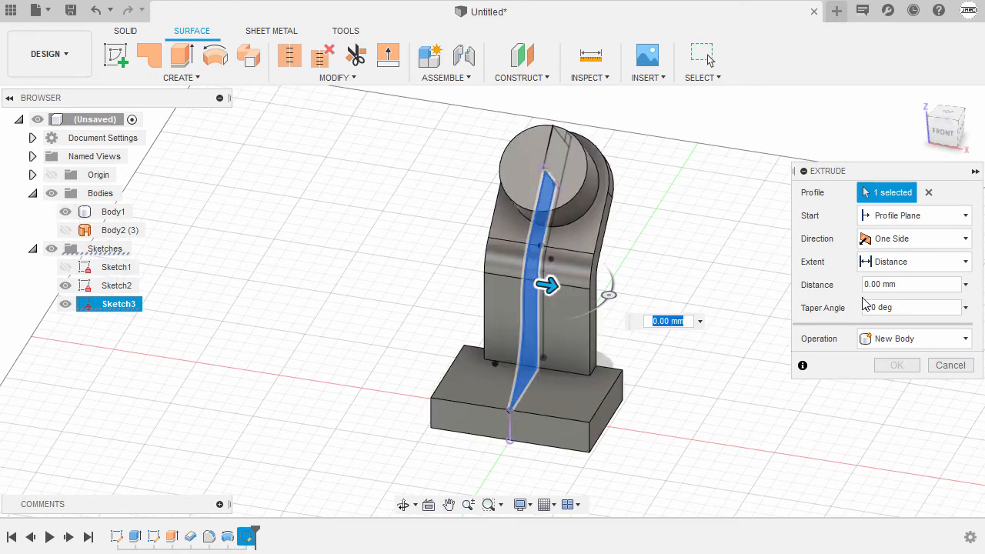
# Extrude the rib symmetrically with a whole-length distance of 12 mm, using the Join operation
pyautogui.click(917, 240)
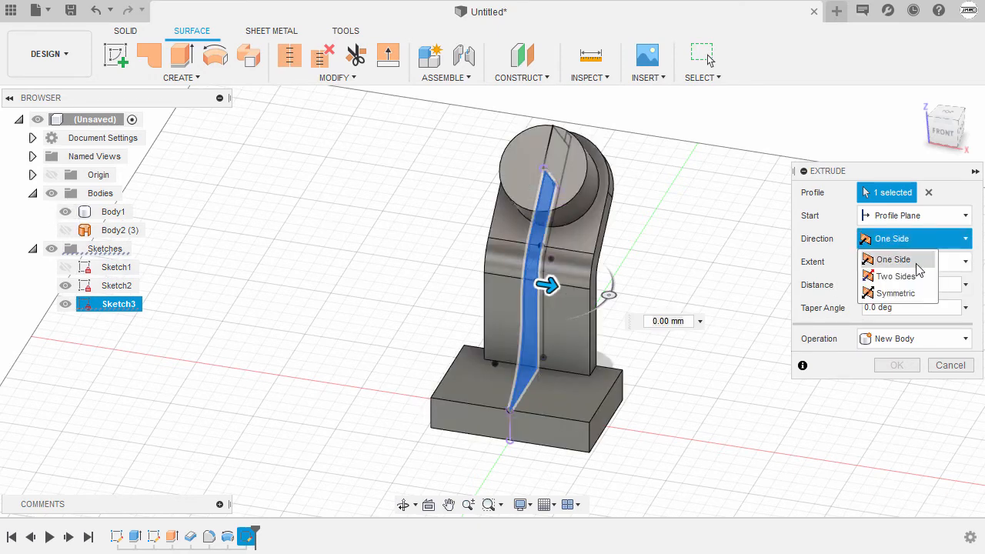
pyautogui.click(922, 293)
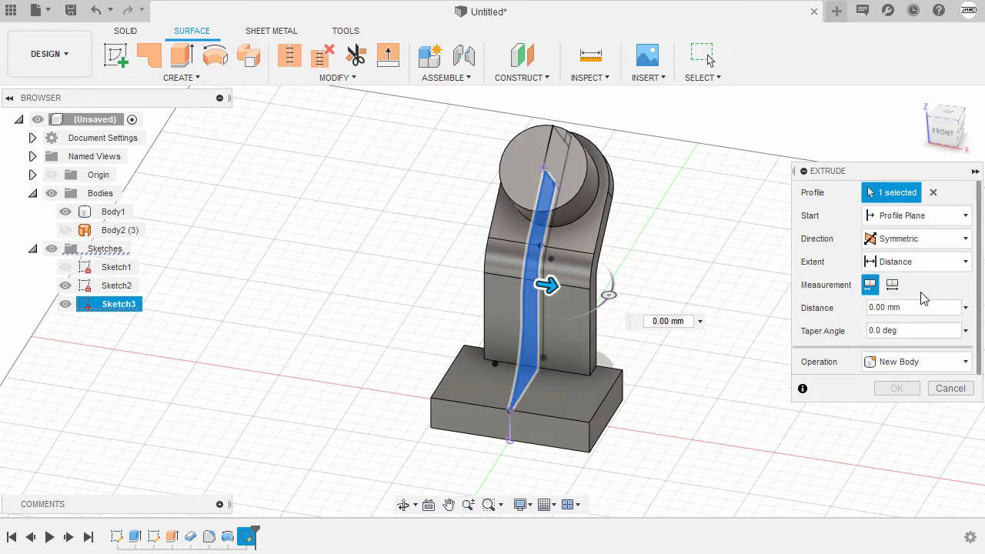
pyautogui.click(892, 285)
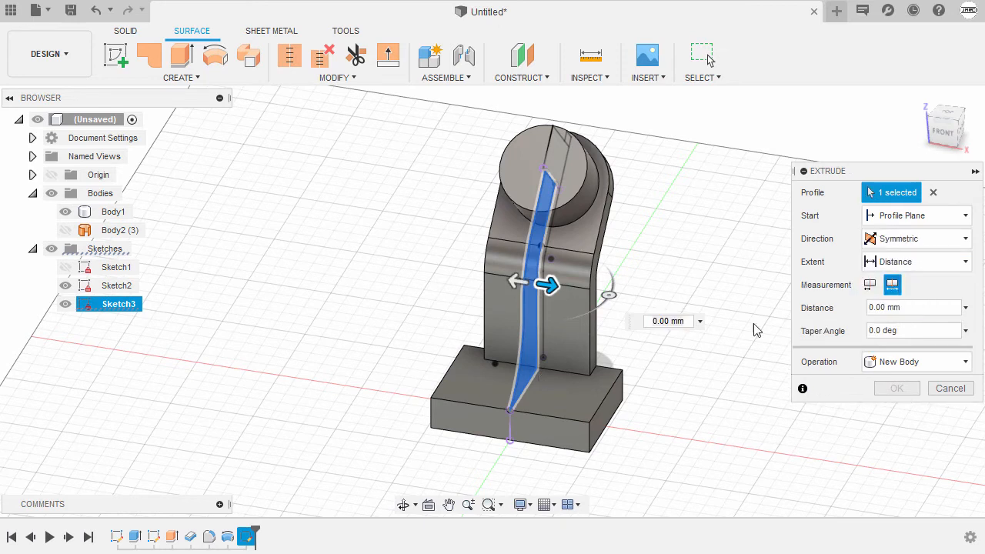
pyautogui.moveTo(547, 284); pyautogui.dragTo(566, 287)
pyautogui.click(885, 361)
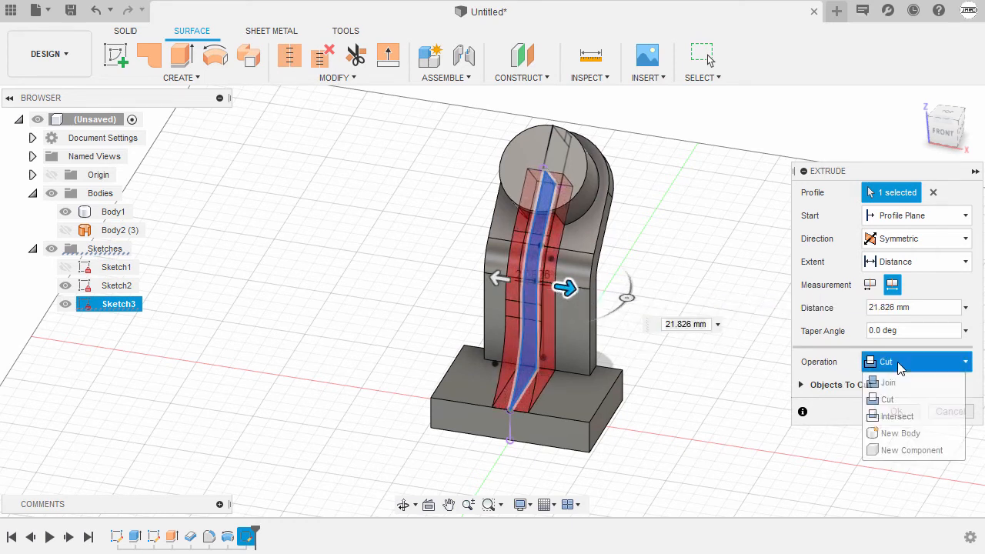
pyautogui.click(889, 380)
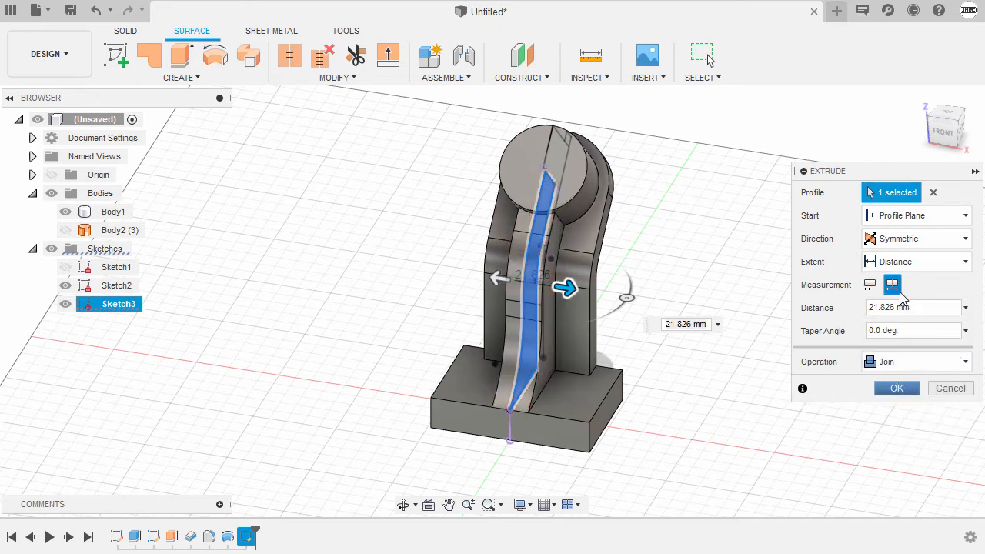
pyautogui.click(923, 308)
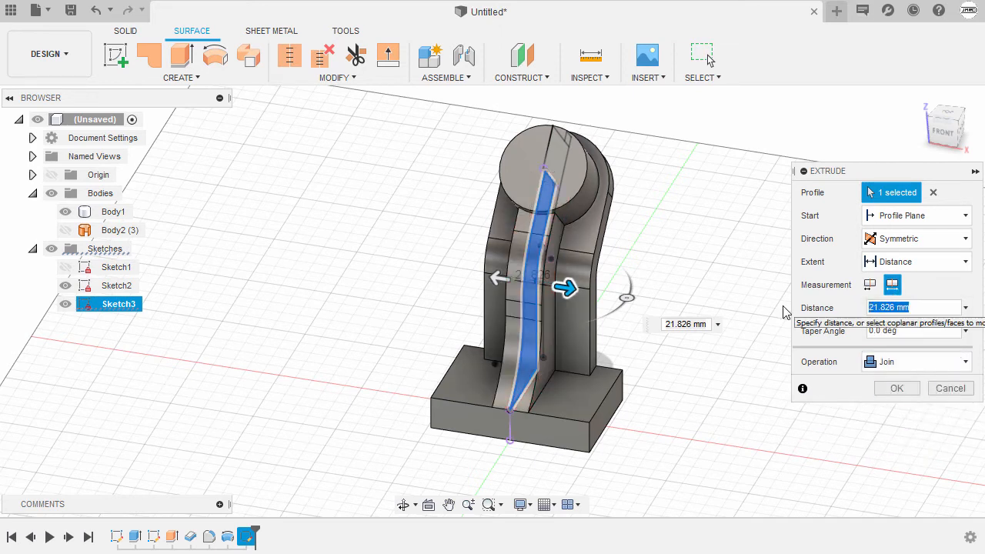
pyautogui.write('12')
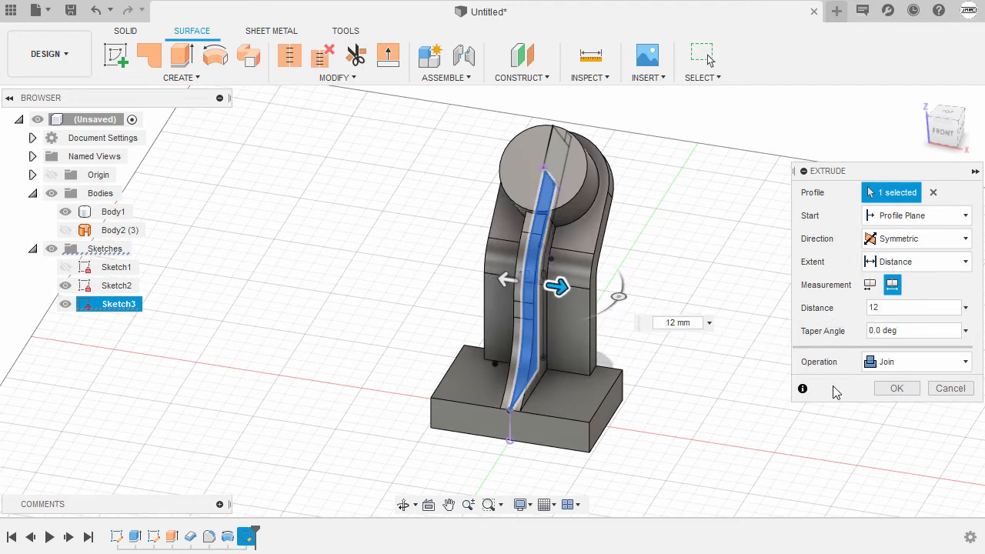
pyautogui.click(896, 388)
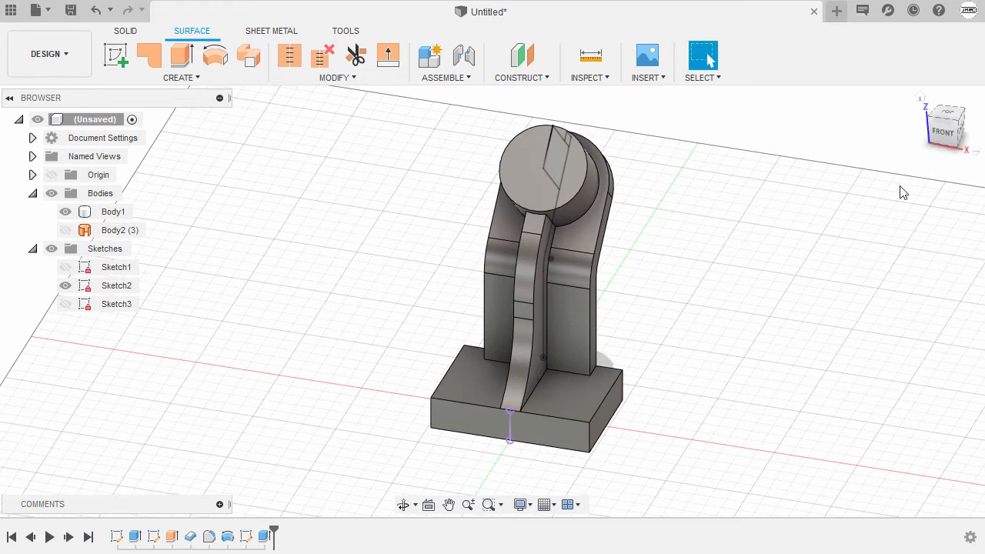
# Roll the design history back to just after the base block's extrusion
pyautogui.click(920, 100)
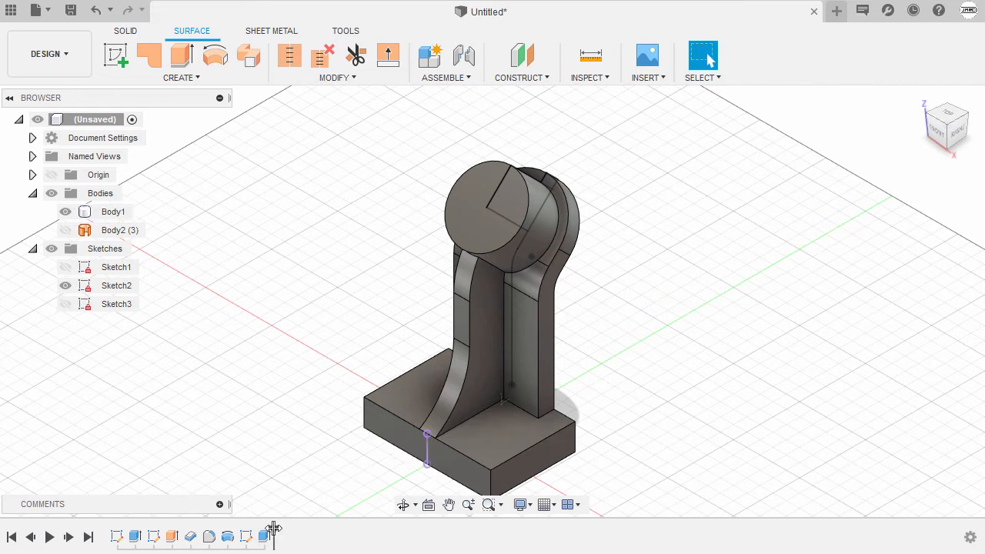
pyautogui.click(135, 537)
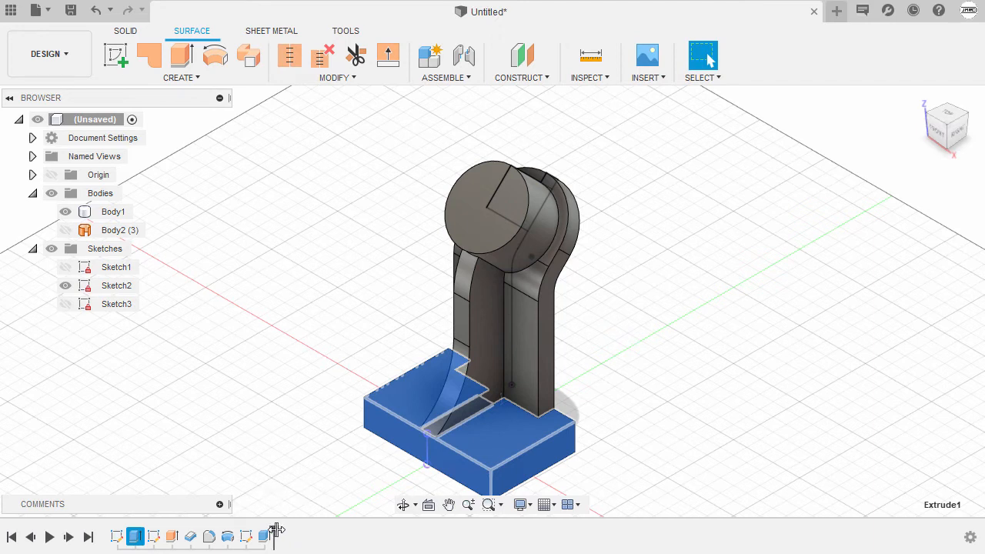
pyautogui.moveTo(275, 531); pyautogui.dragTo(143, 533)
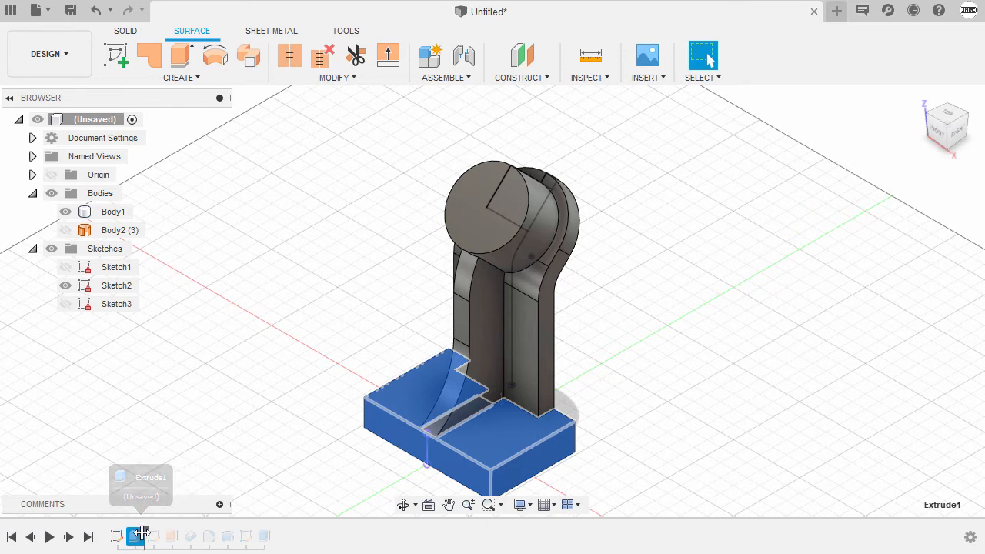
pyautogui.moveTo(143, 533); pyautogui.dragTo(143, 534)
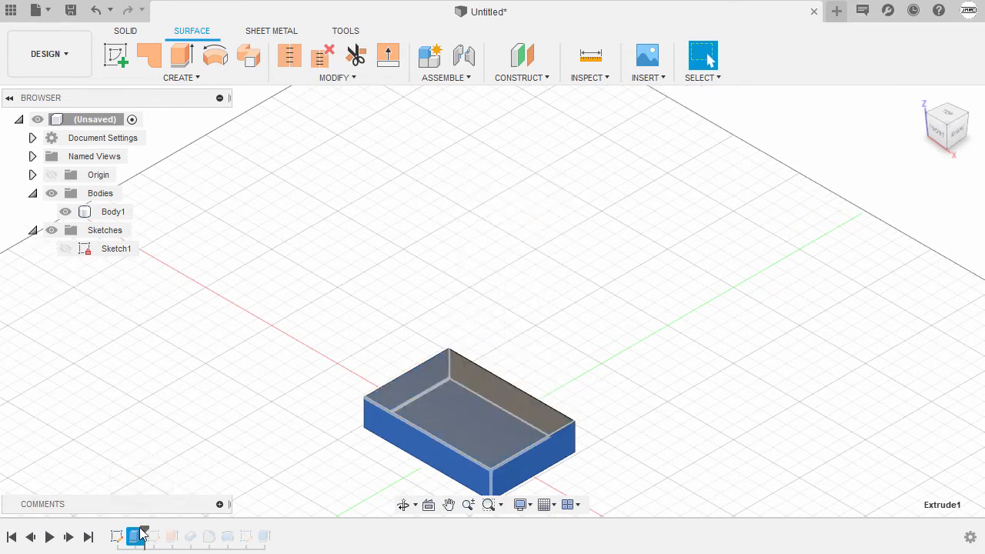
# Sketch a horizontal line about 46 mm long on the base block's top face, above the origin
pyautogui.moveTo(392, 239); pyautogui.dragTo(304, 199, button='middle')
pyautogui.scroll(5, 402, 236)
pyautogui.scroll(1, 327, 202)
pyautogui.click(323, 206)
pyautogui.scroll(2, 326, 204)
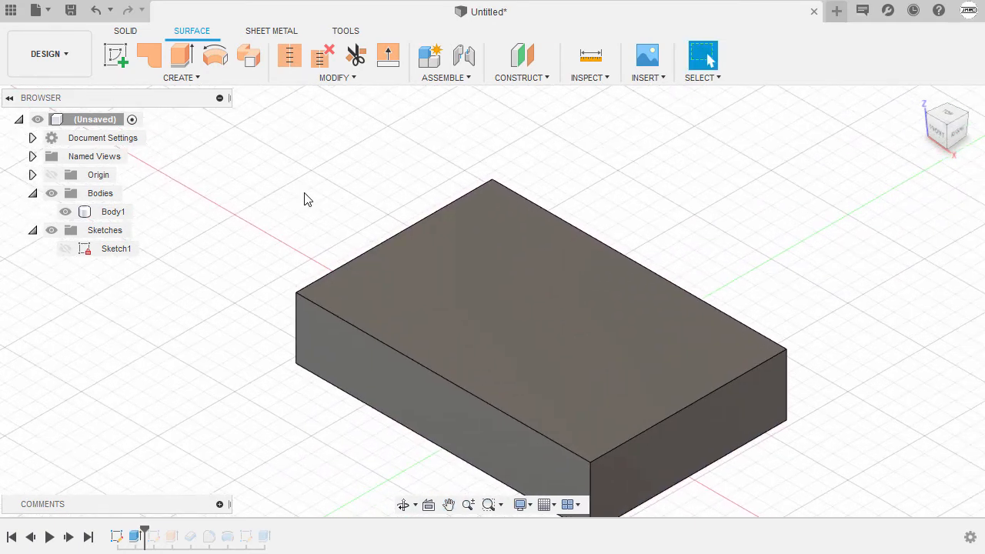
pyautogui.press('l')
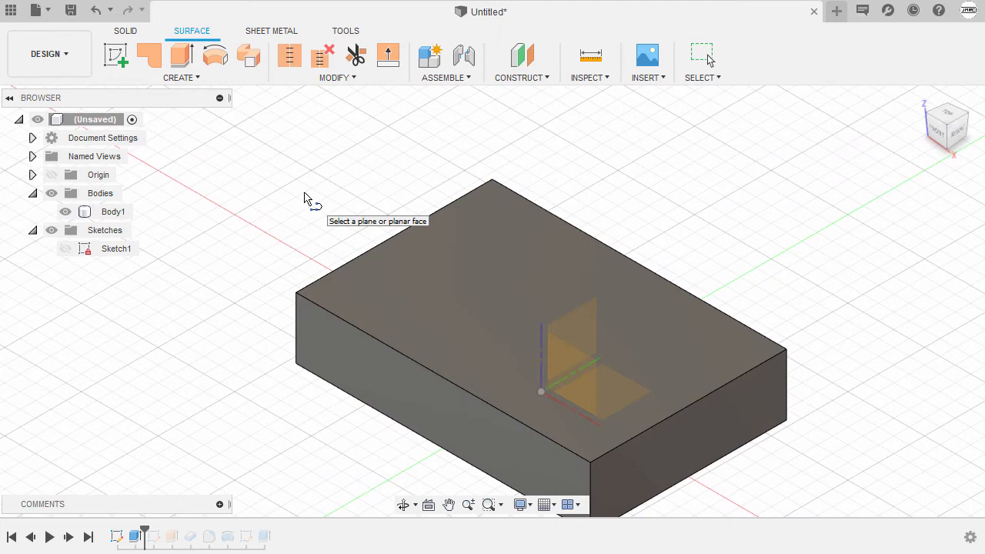
pyautogui.click(513, 263)
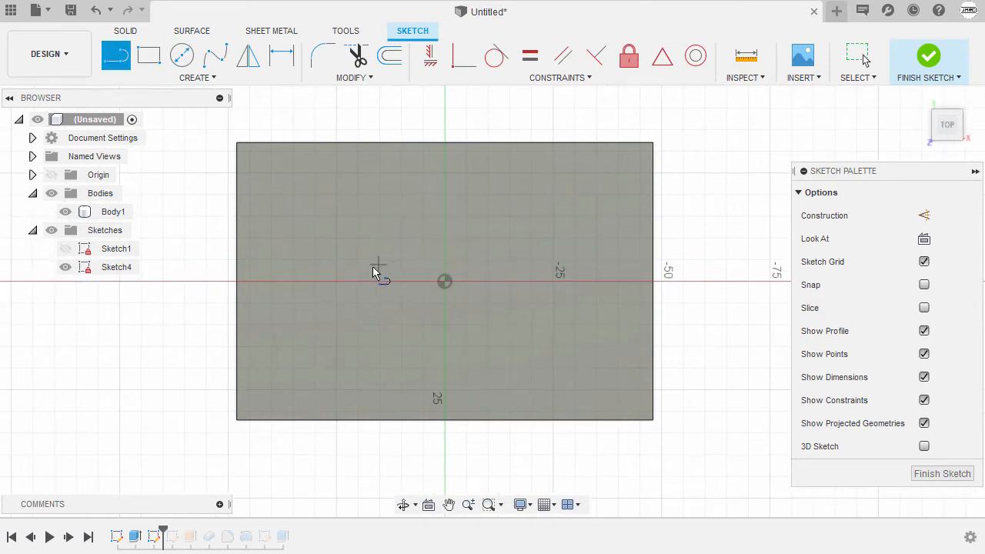
pyautogui.click(347, 232)
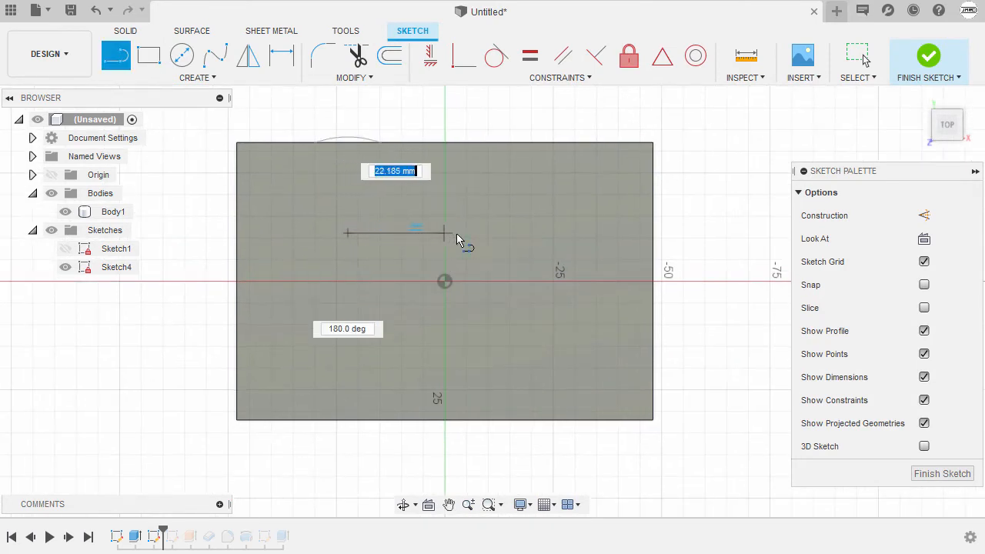
pyautogui.click(547, 234)
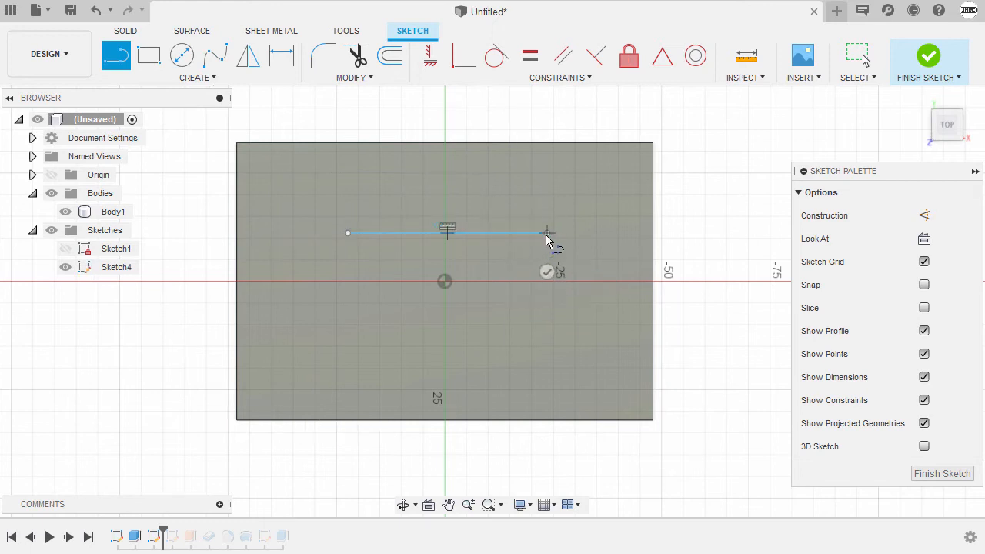
pyautogui.press('Escape')
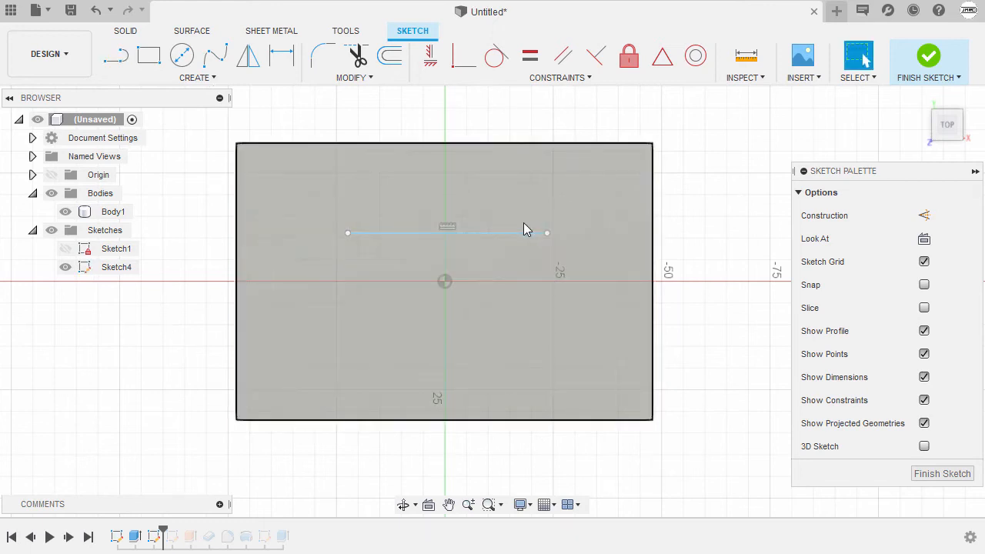
# Dimension the horizontal line's length to 60 mm
pyautogui.press('d')
pyautogui.click(478, 233)
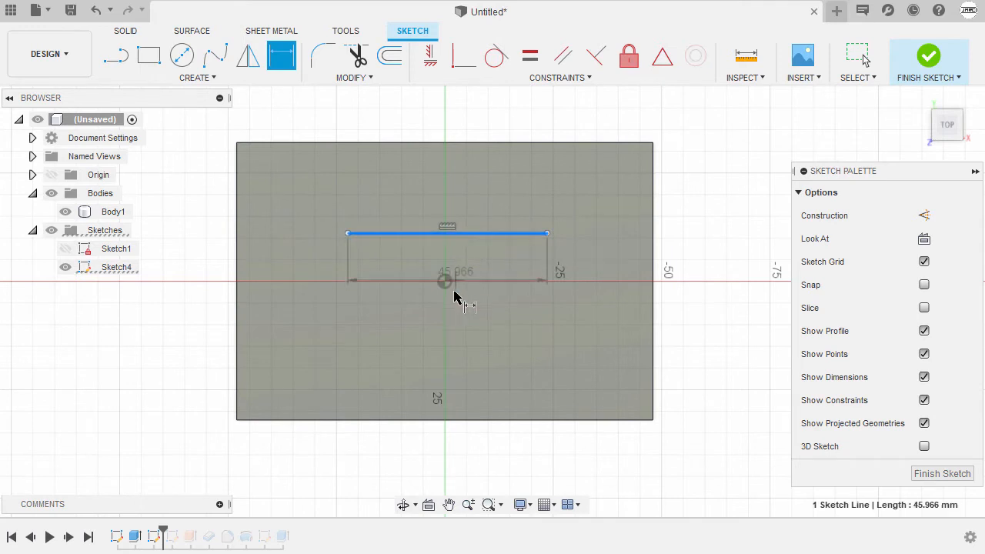
pyautogui.click(441, 332)
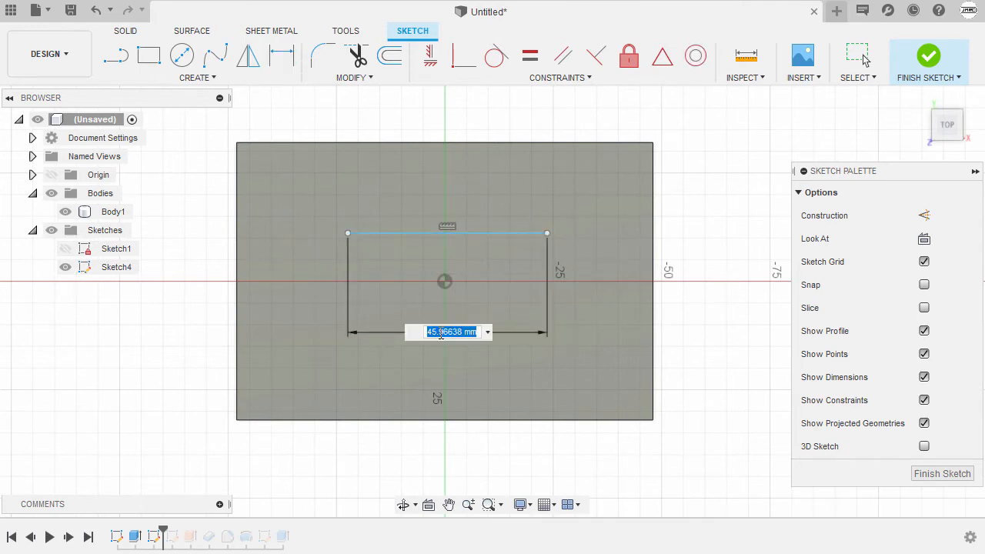
pyautogui.write('60')
pyautogui.press('Return')
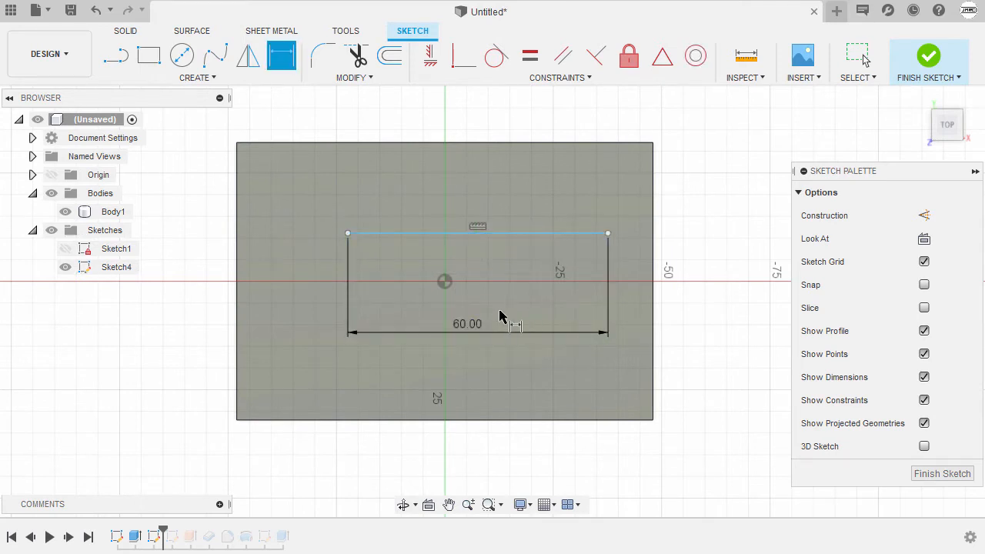
pyautogui.press('Escape')
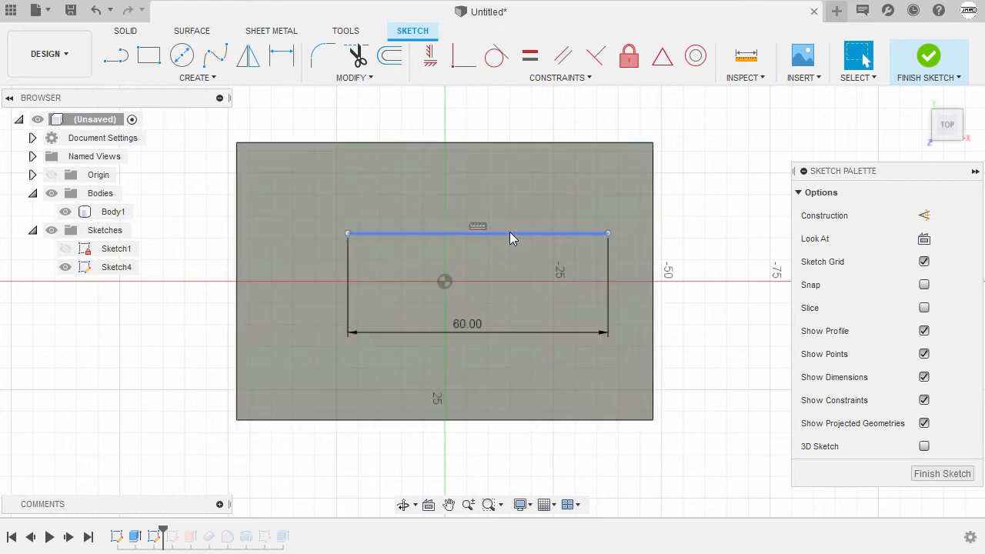
# Convert the 60 mm line to construction geometry and constrain its midpoint to the origin, finishing the sketch
pyautogui.click(509, 233)
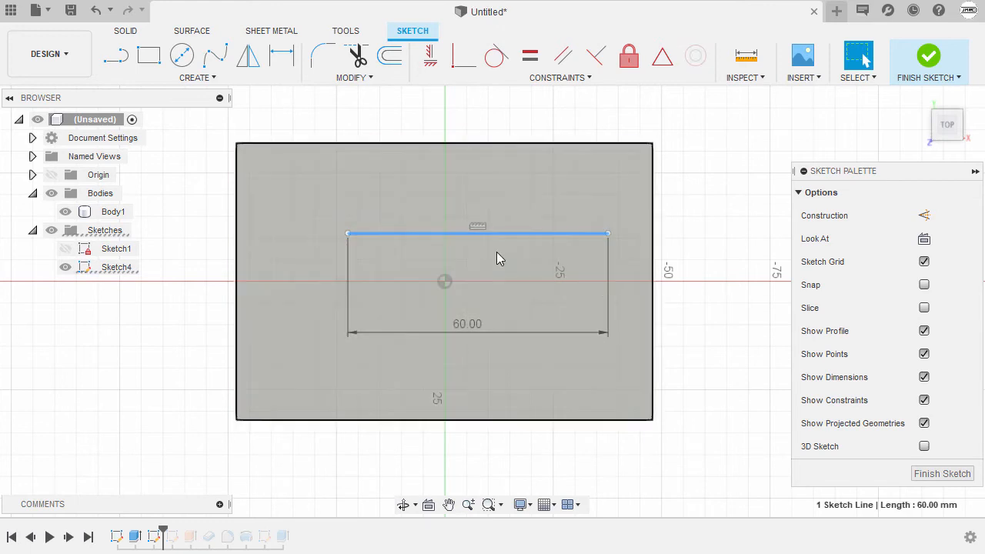
pyautogui.click(924, 217)
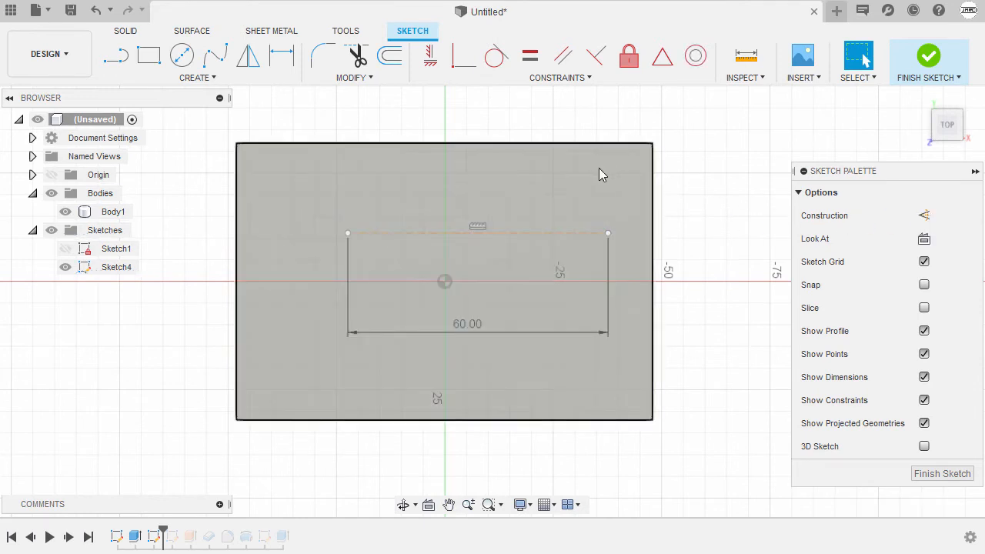
pyautogui.click(666, 68)
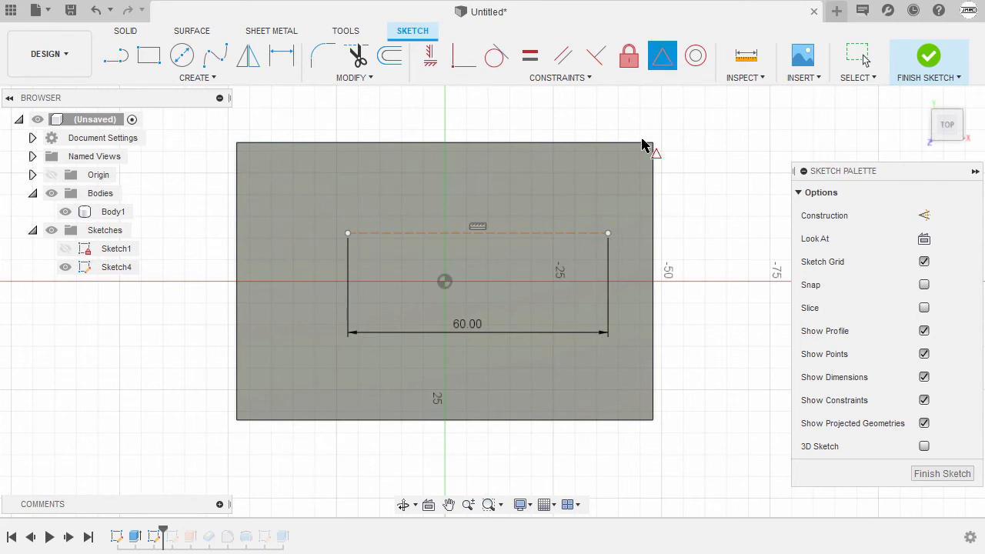
pyautogui.click(510, 233)
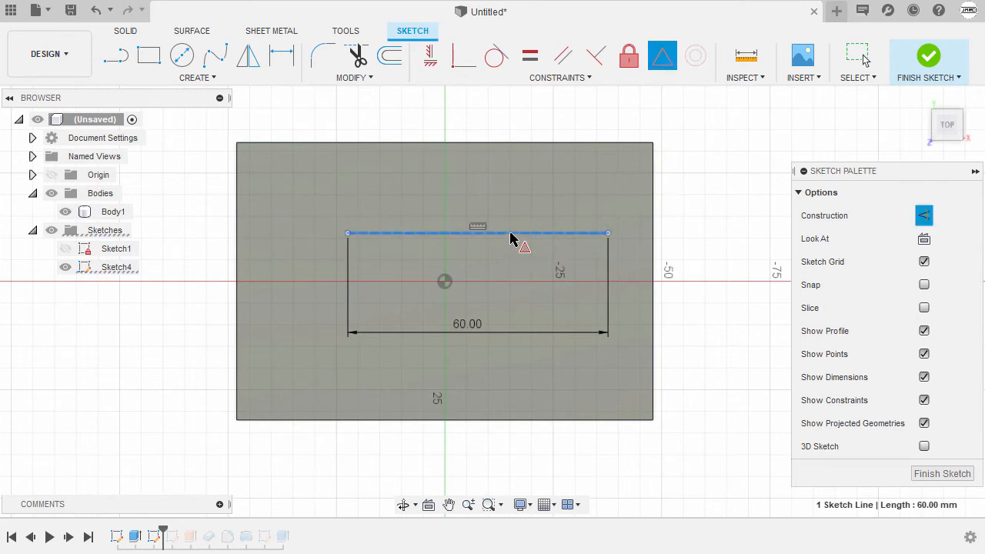
pyautogui.click(446, 281)
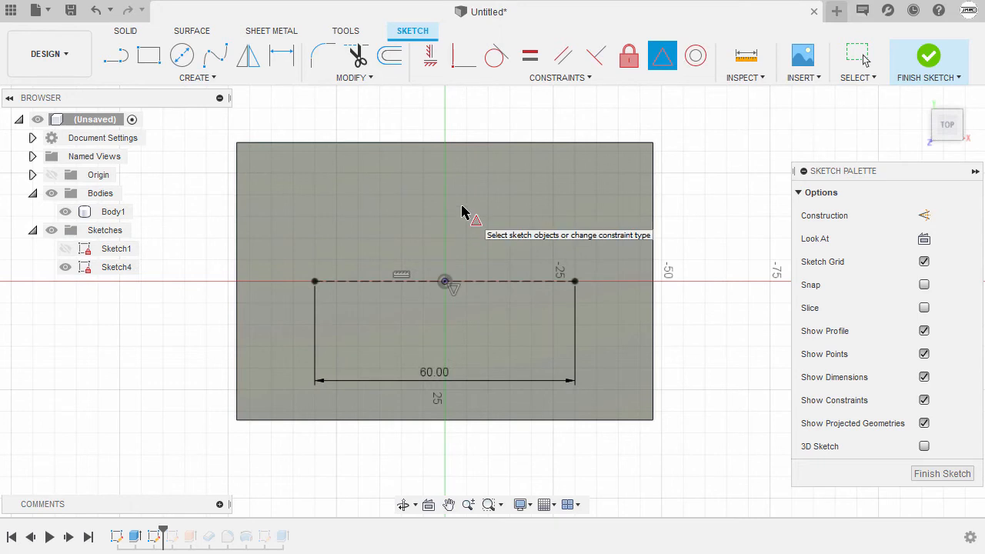
pyautogui.press('Escape')
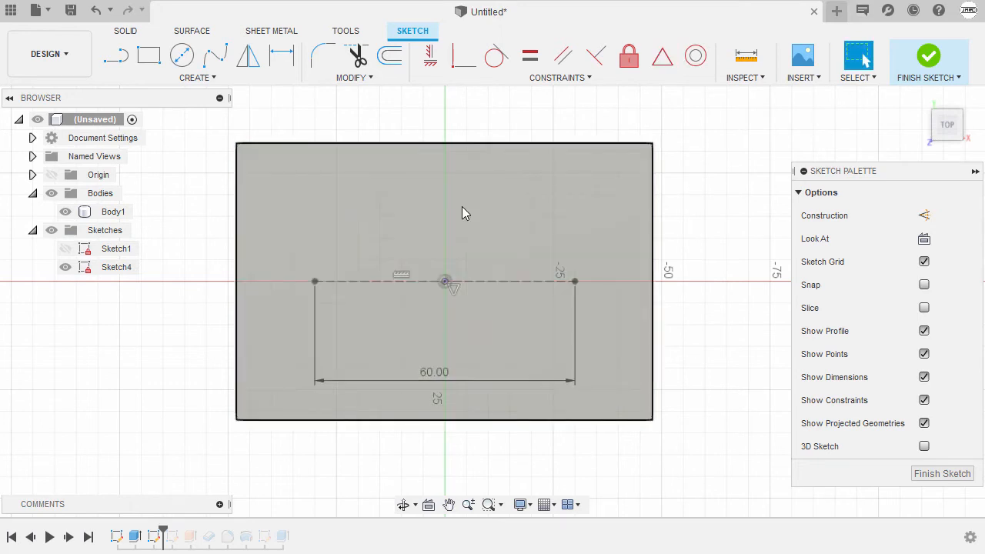
pyautogui.click(928, 70)
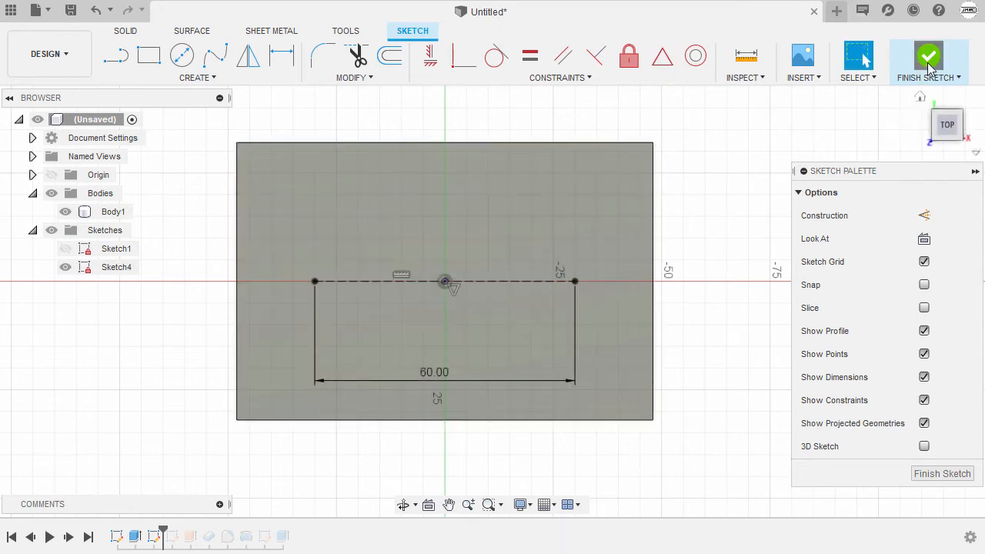
# Start a multiple-point Hole feature at both endpoints of the construction line, with the extents set to All
pyautogui.moveTo(656, 208); pyautogui.dragTo(623, 185, button='middle')
pyautogui.scroll(-1, 623, 185)
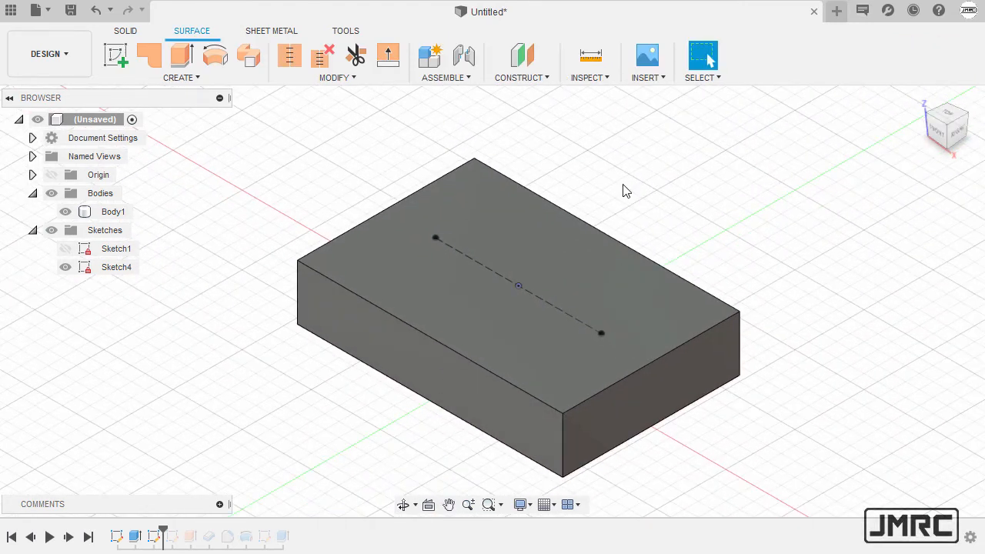
pyautogui.press('h')
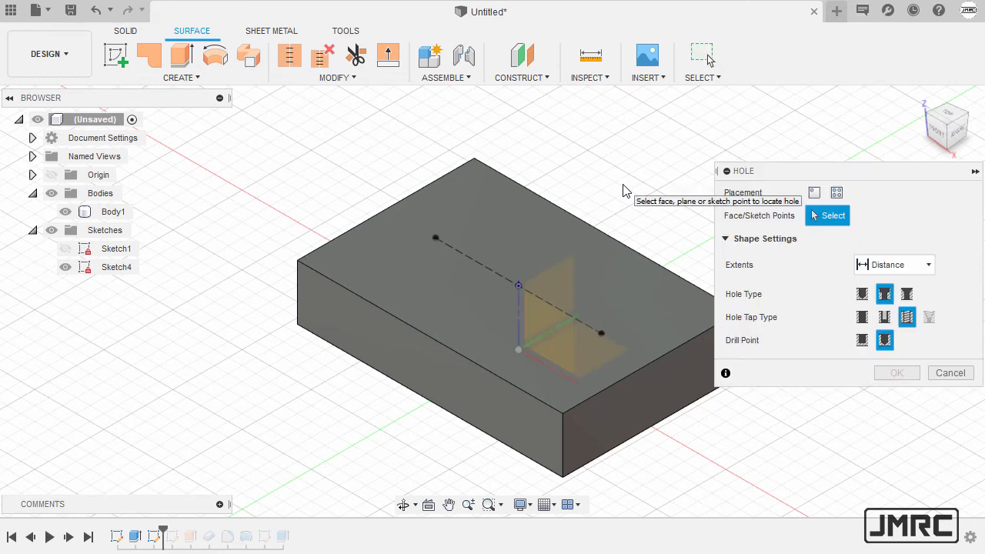
pyautogui.click(836, 193)
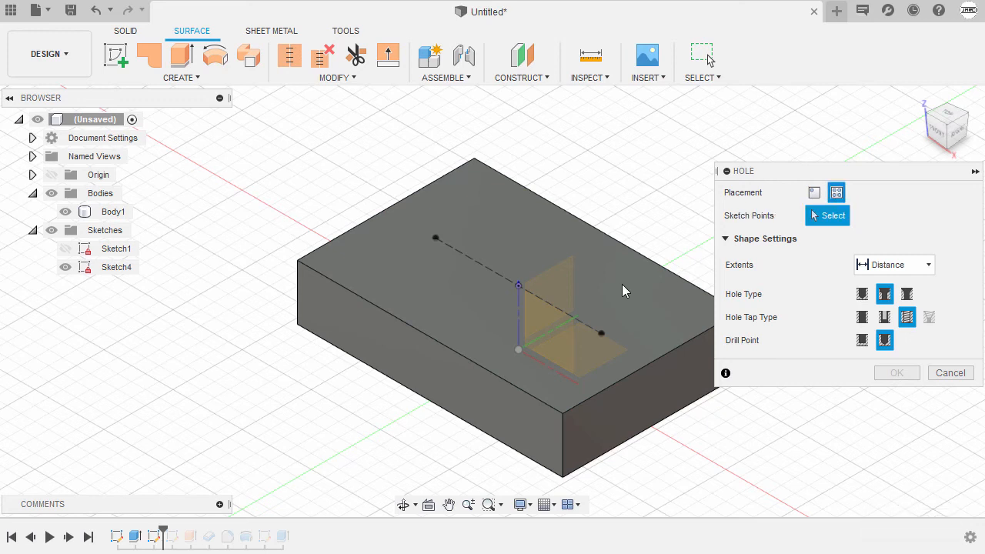
pyautogui.click(602, 334)
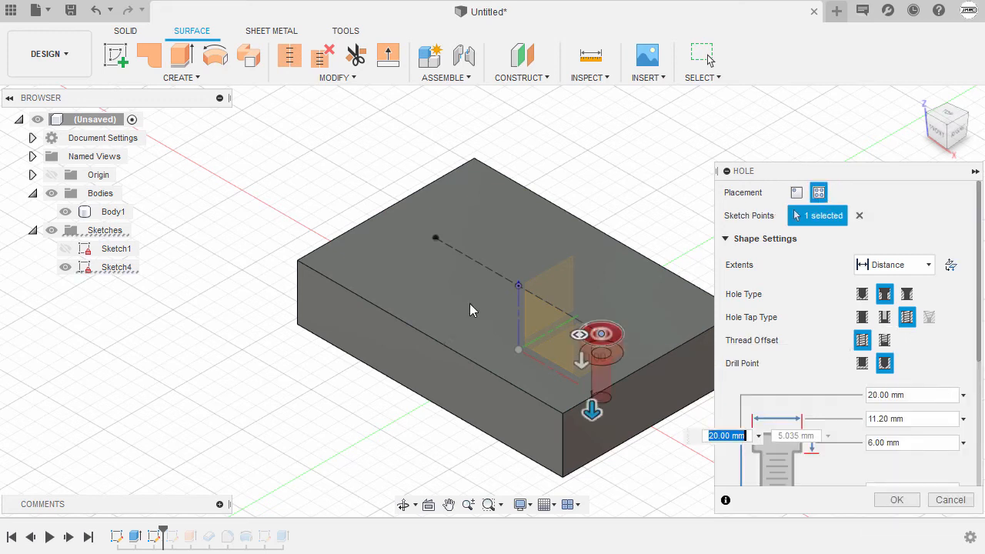
pyautogui.click(436, 240)
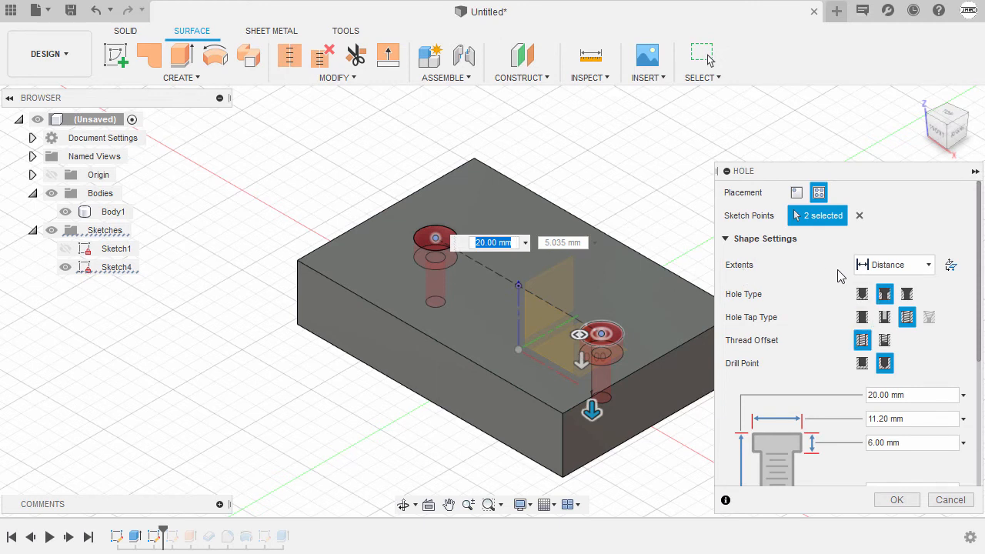
pyautogui.click(893, 264)
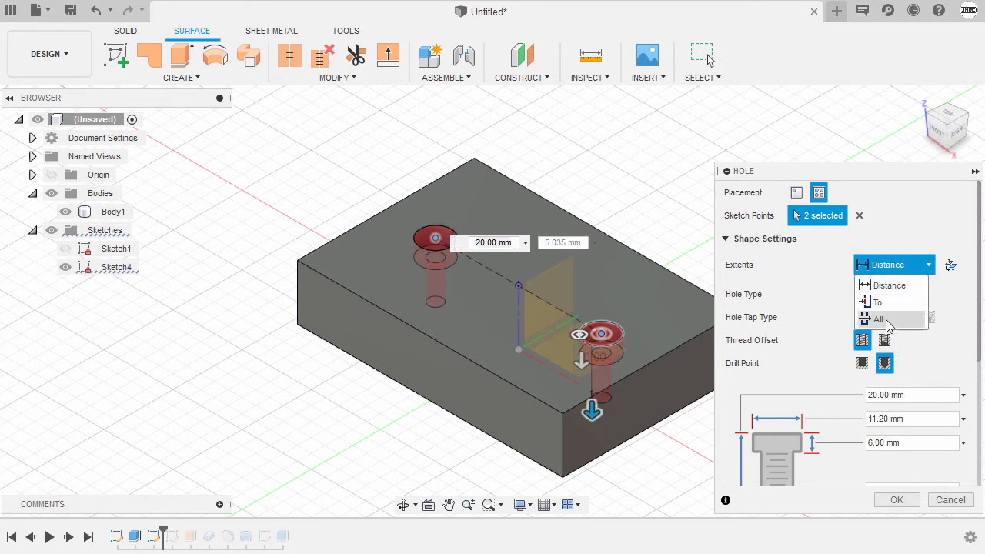
pyautogui.click(890, 322)
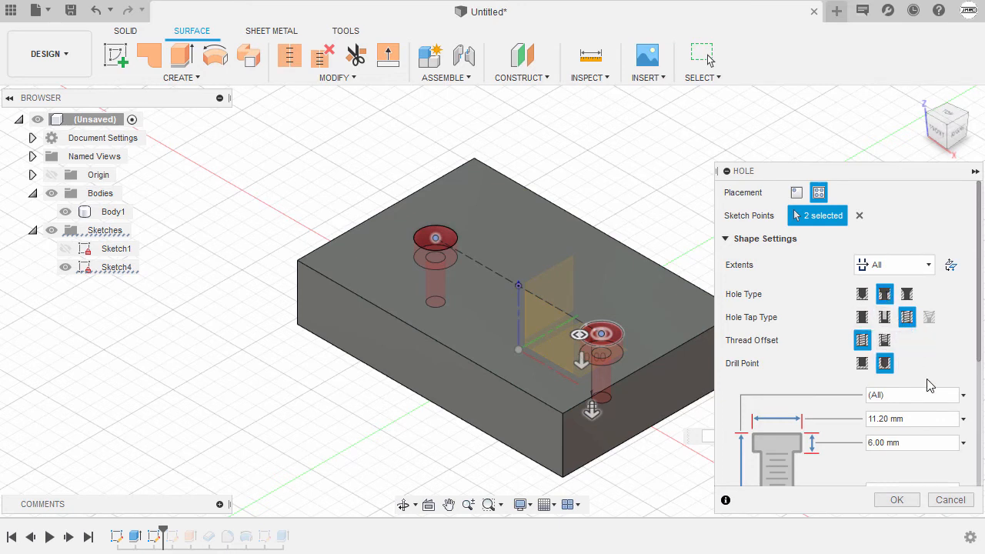
# Specify the holes' ISO Metric thread as size 6.0 mm, designation M6x1, class 6H, right hand
pyautogui.moveTo(981, 358); pyautogui.dragTo(982, 435)
pyautogui.scroll(-2, 977, 443)
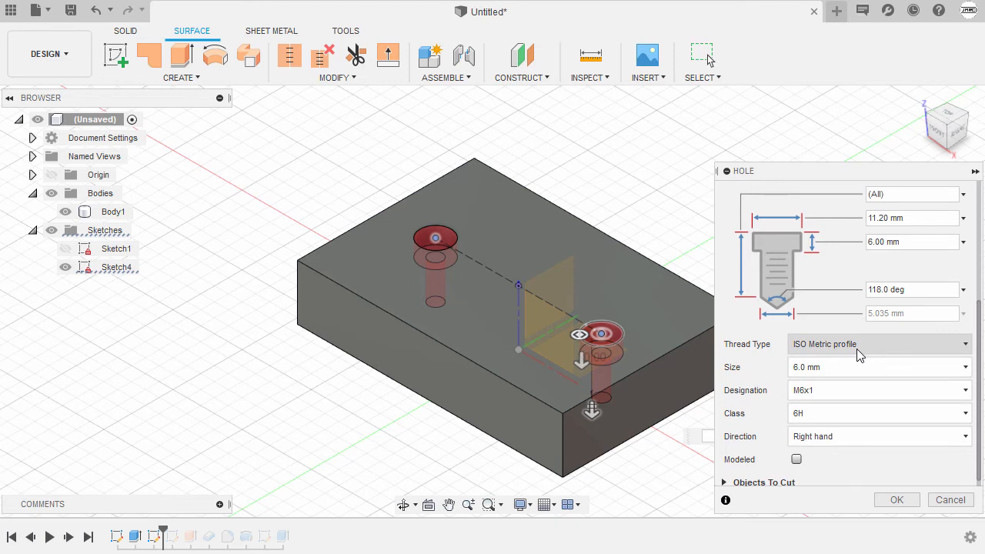
pyautogui.click(848, 369)
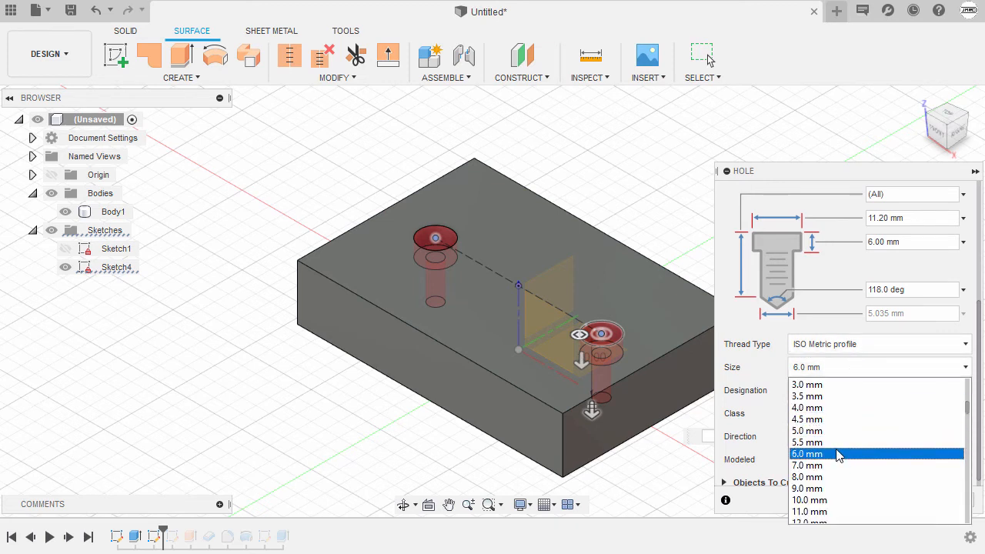
pyautogui.click(838, 455)
pyautogui.click(848, 392)
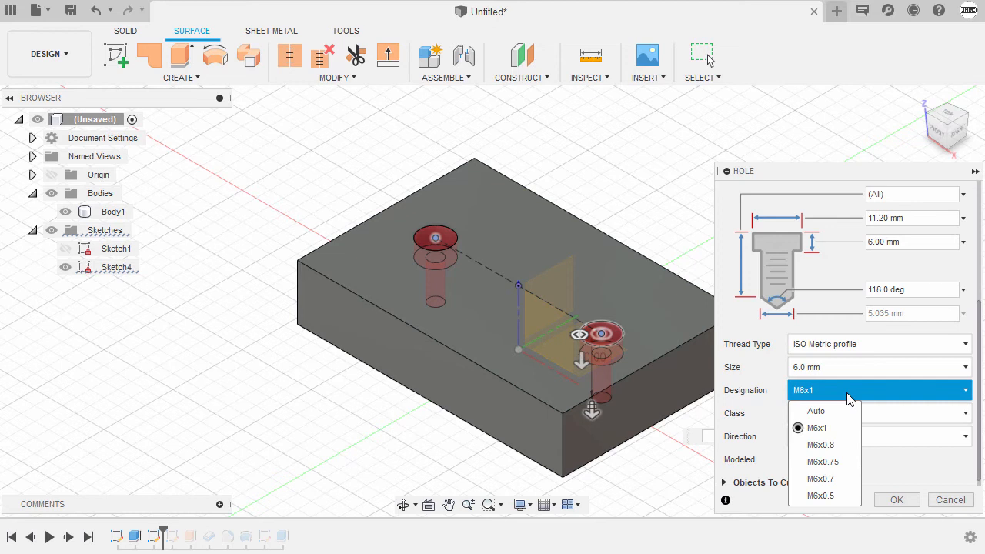
pyautogui.click(832, 429)
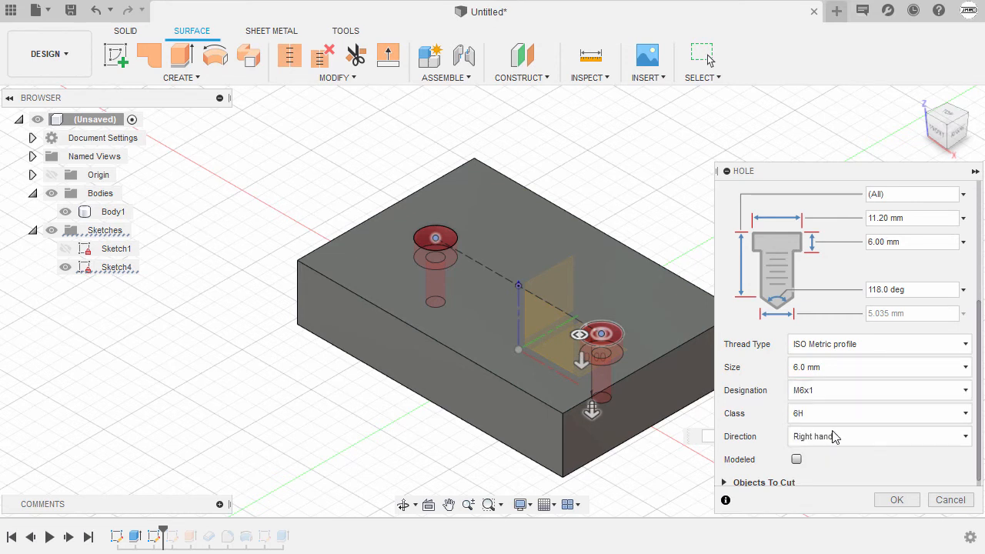
pyautogui.click(850, 413)
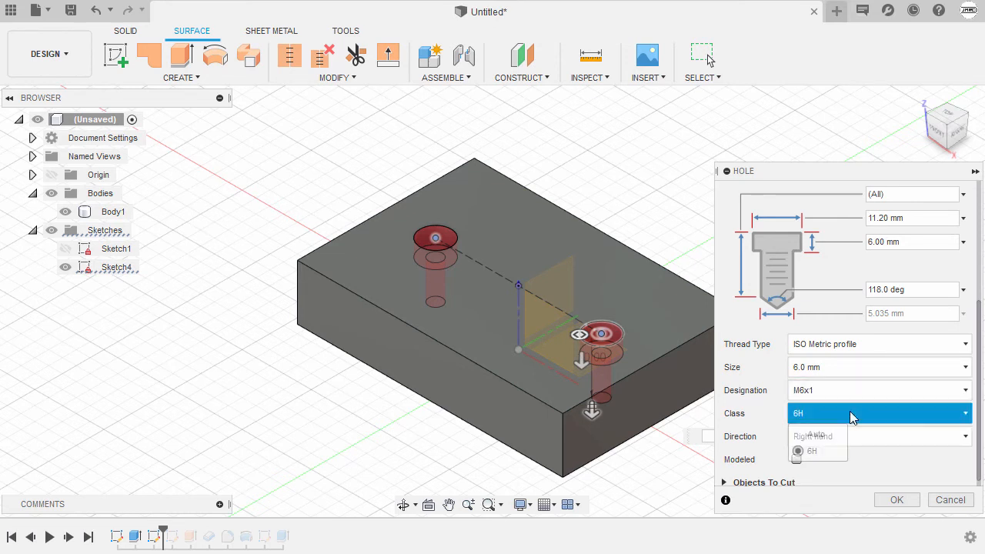
pyautogui.click(823, 453)
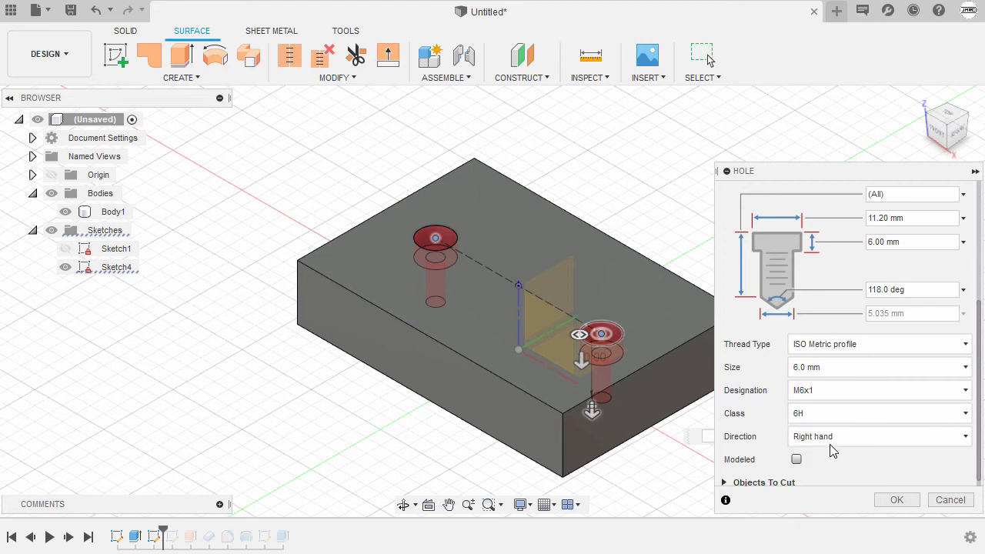
pyautogui.click(843, 435)
pyautogui.click(833, 457)
pyautogui.scroll(-1, 981, 455)
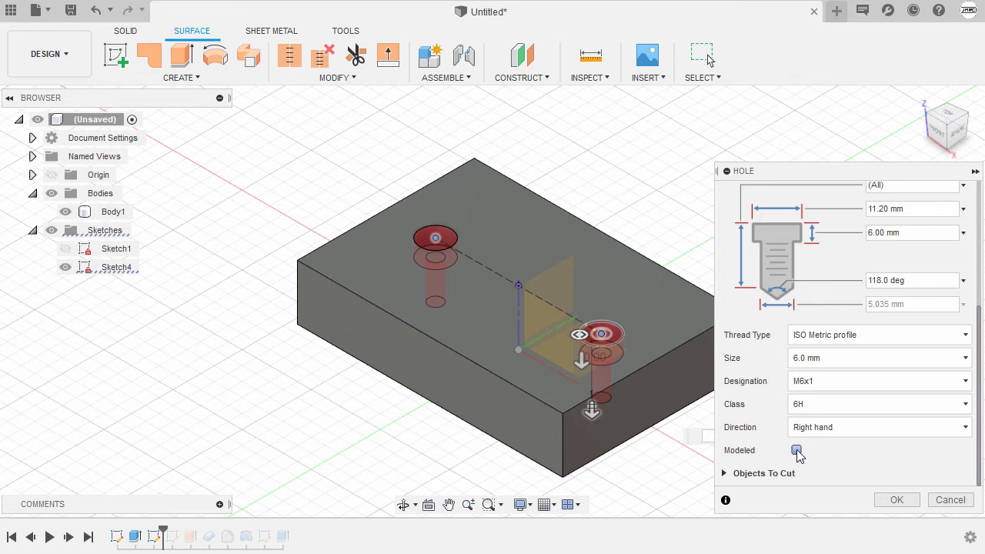
# Set the holes' counterbore diameter to 11.2 mm and counterbore depth to 6 mm
pyautogui.moveTo(977, 467)
pyautogui.mouseDown()
pyautogui.moveTo(981, 349)
pyautogui.moveTo(977, 376)
pyautogui.moveTo(888, 360)
pyautogui.moveTo(763, 361)
pyautogui.mouseUp()
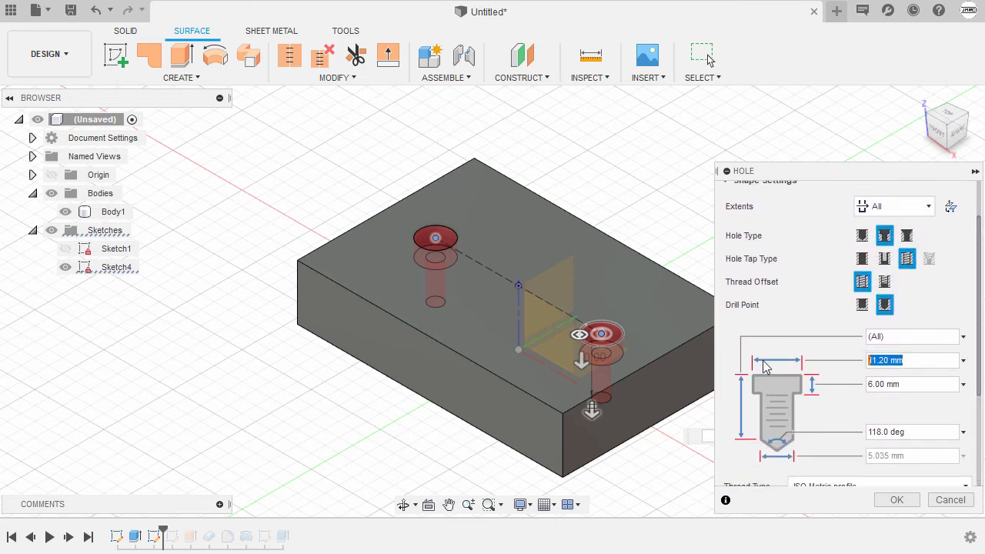
pyautogui.write('1')
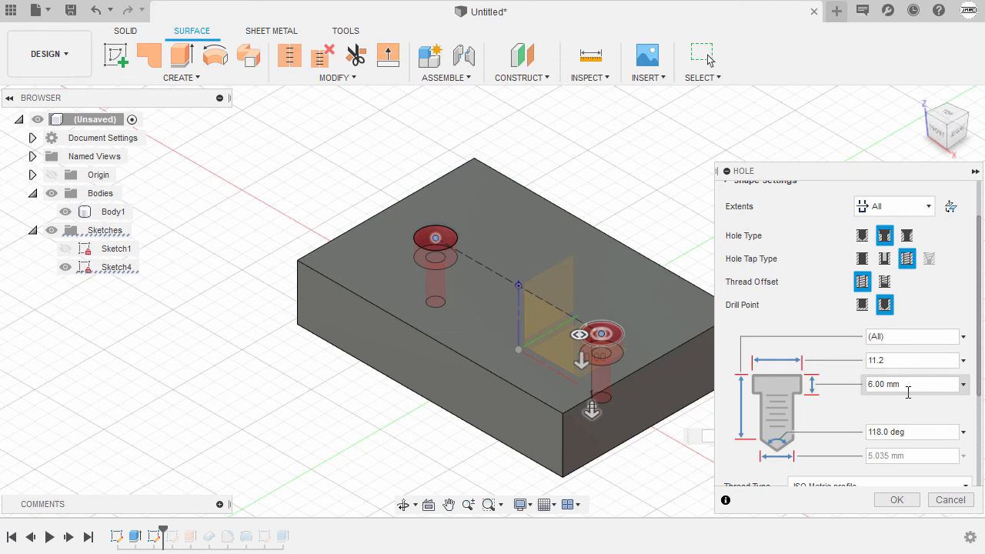
pyautogui.moveTo(915, 384); pyautogui.dragTo(868, 385)
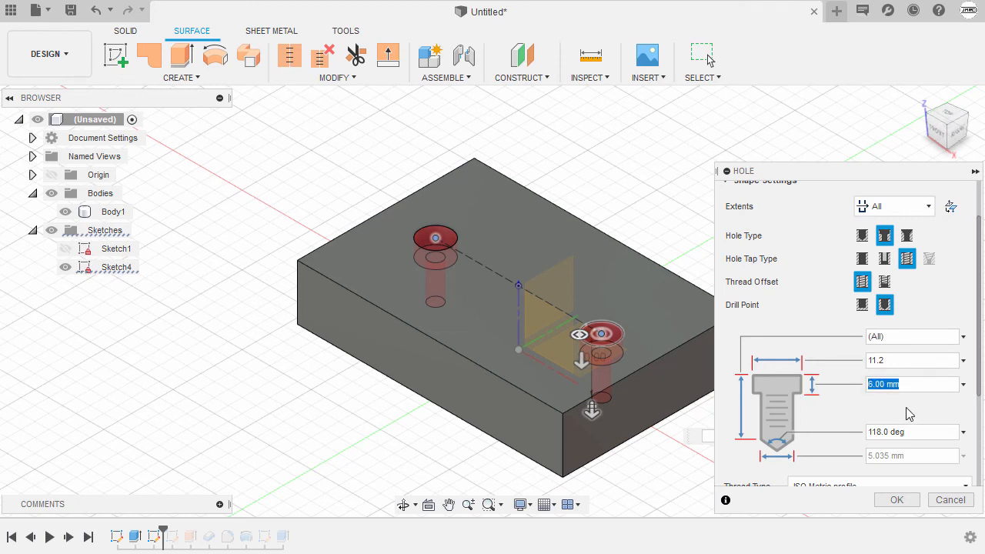
pyautogui.write('6')
pyautogui.moveTo(979, 394); pyautogui.dragTo(981, 490)
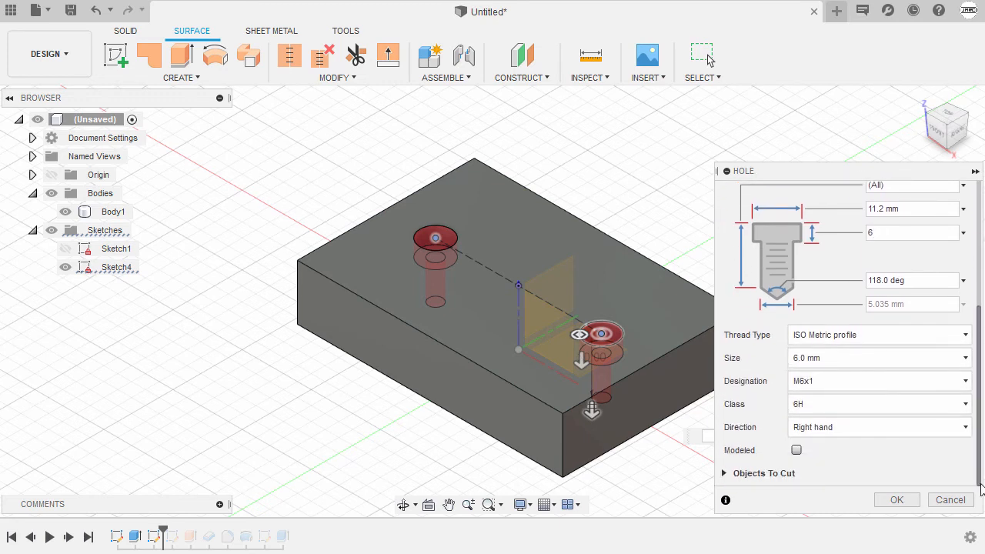
# Create the two counterbored threaded holes and hide Sketch4, which holds their construction line
pyautogui.click(896, 500)
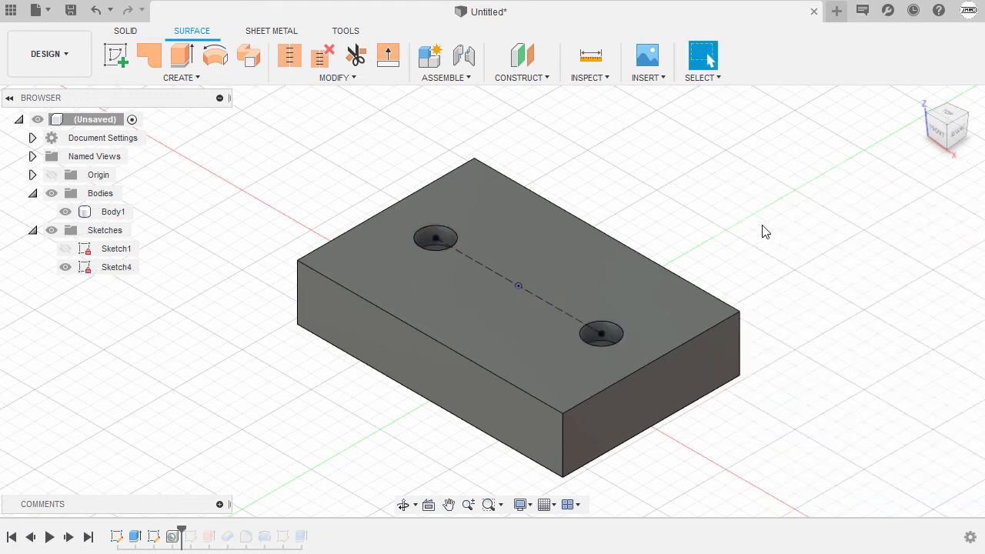
pyautogui.click(67, 269)
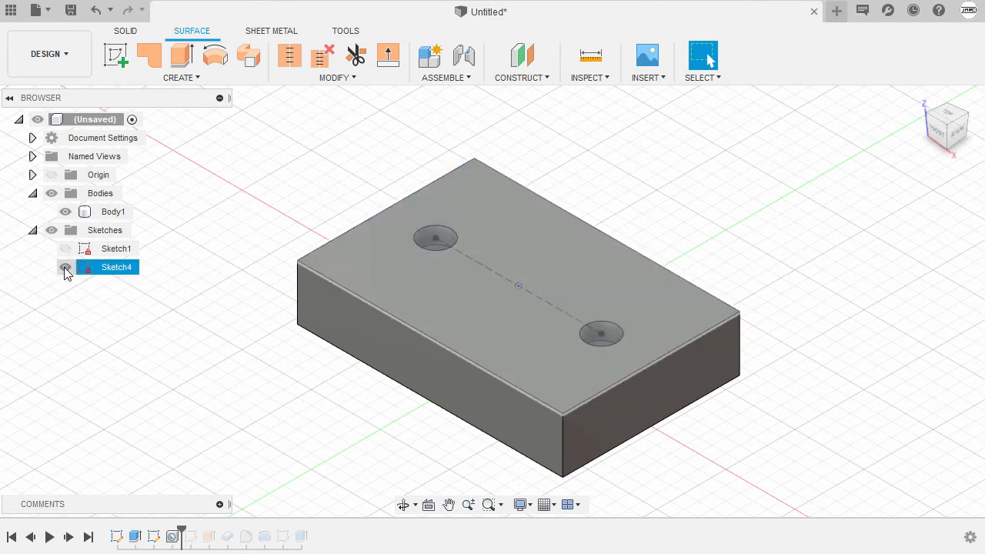
pyautogui.click(65, 267)
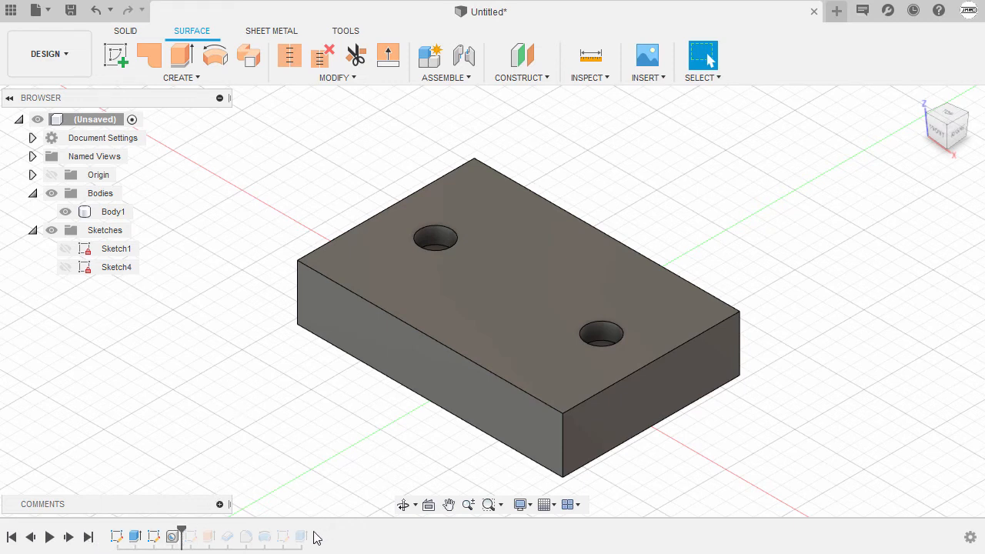
# Roll the design history forward to its end and hide Sketch2
pyautogui.click(87, 537)
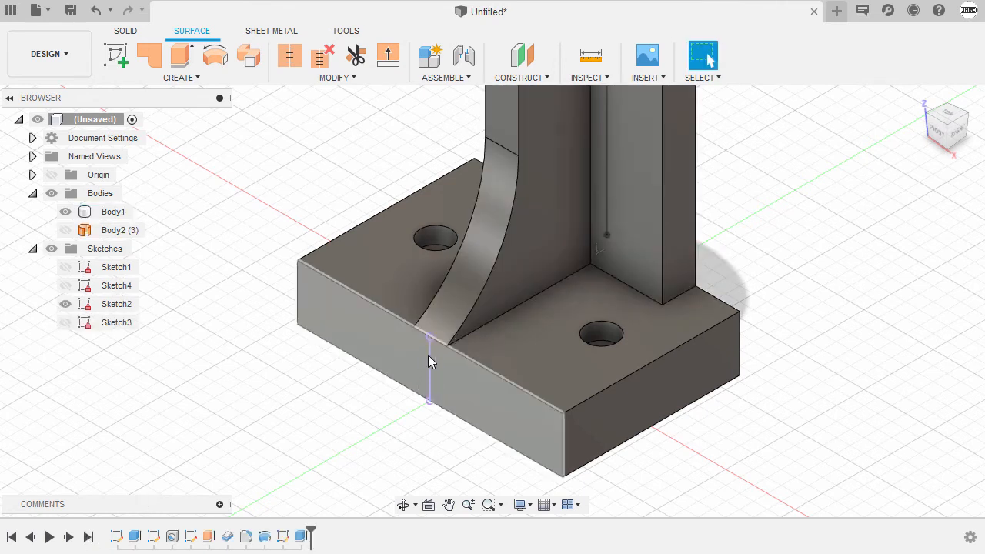
pyautogui.scroll(-5, 416, 351)
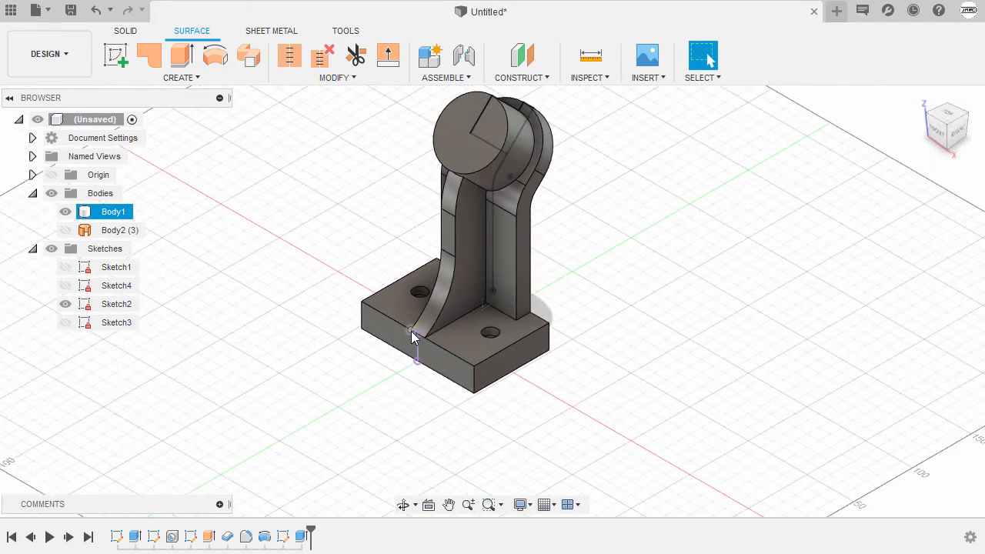
pyautogui.click(65, 304)
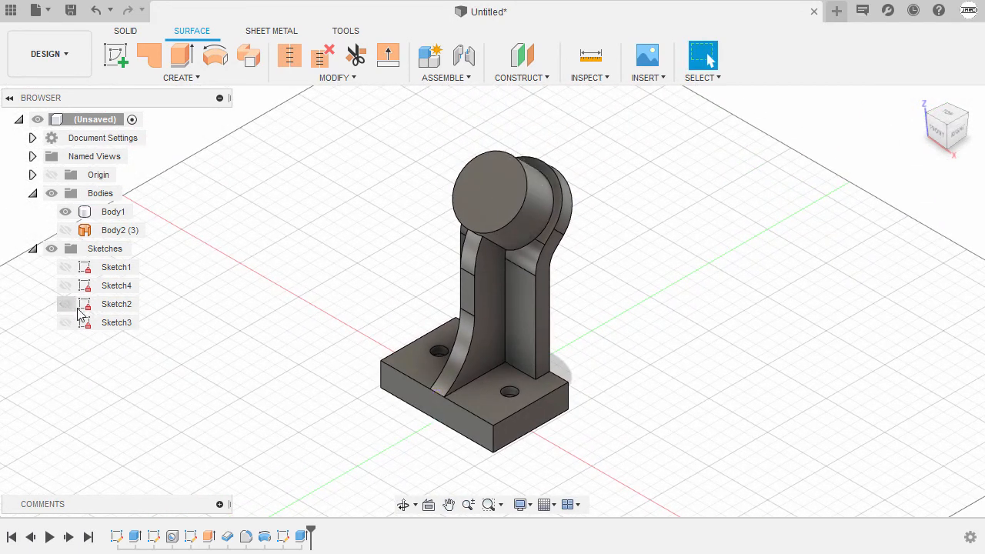
pyautogui.click(920, 103)
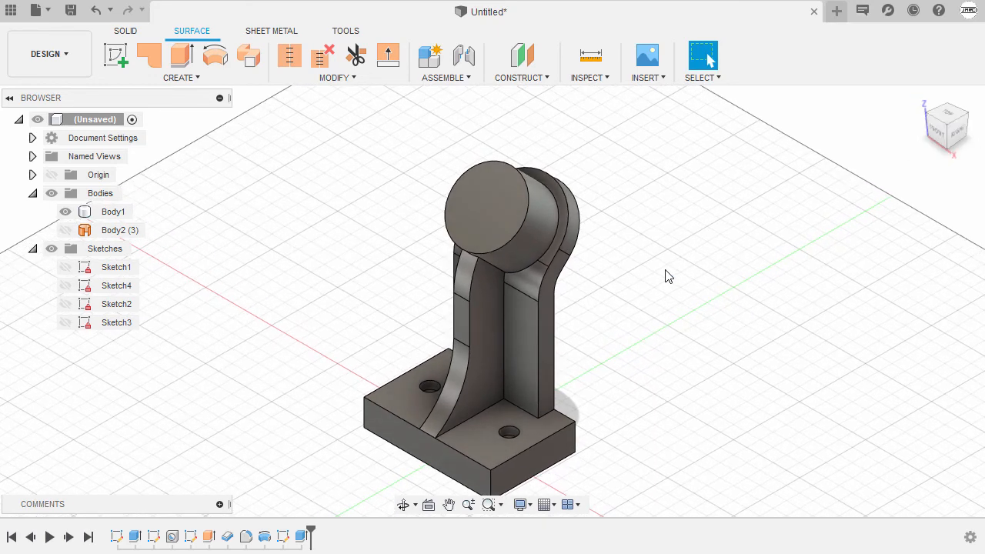
# Suppress the feature with the two counterbored holes in the design history
pyautogui.click(174, 538)
pyautogui.rightClick(215, 322)
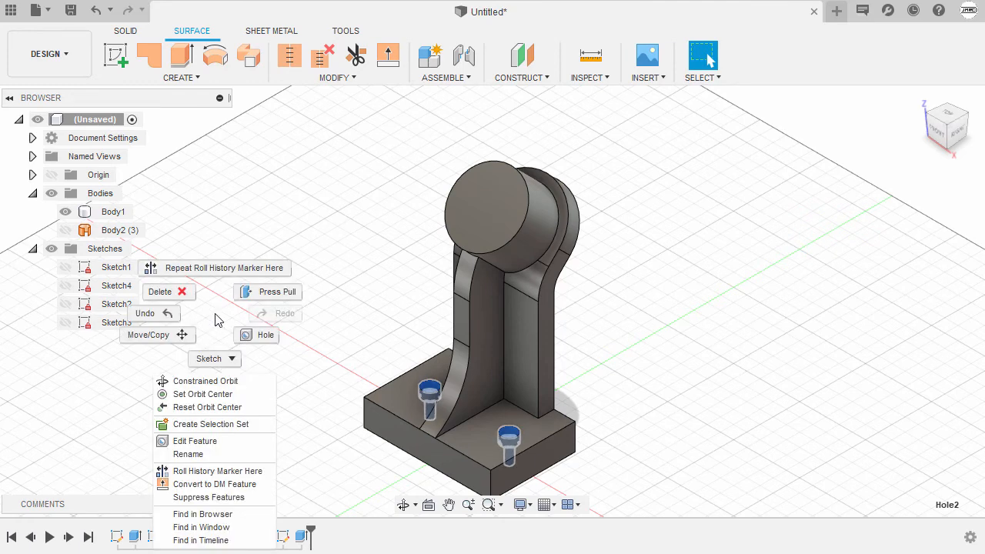
pyautogui.click(254, 497)
# Start a Fillet and window-select all edges above the base in the front view, filtering to body edges with Select Through enabled
pyautogui.keyDown('shift'); pyautogui.moveTo(341, 346); pyautogui.dragTo(421, 327, button='middle'); pyautogui.keyUp('shift')
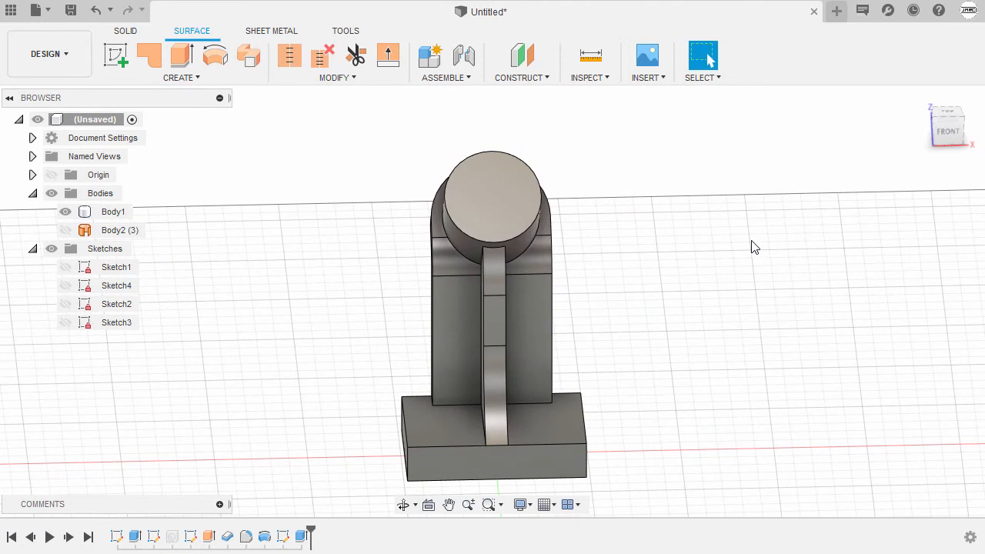
pyautogui.click(946, 134)
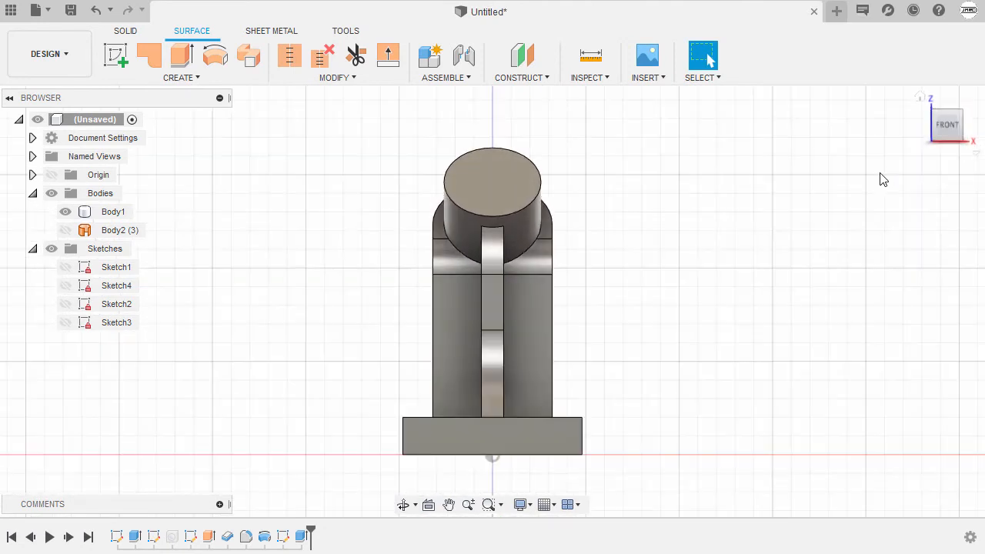
pyautogui.press('f')
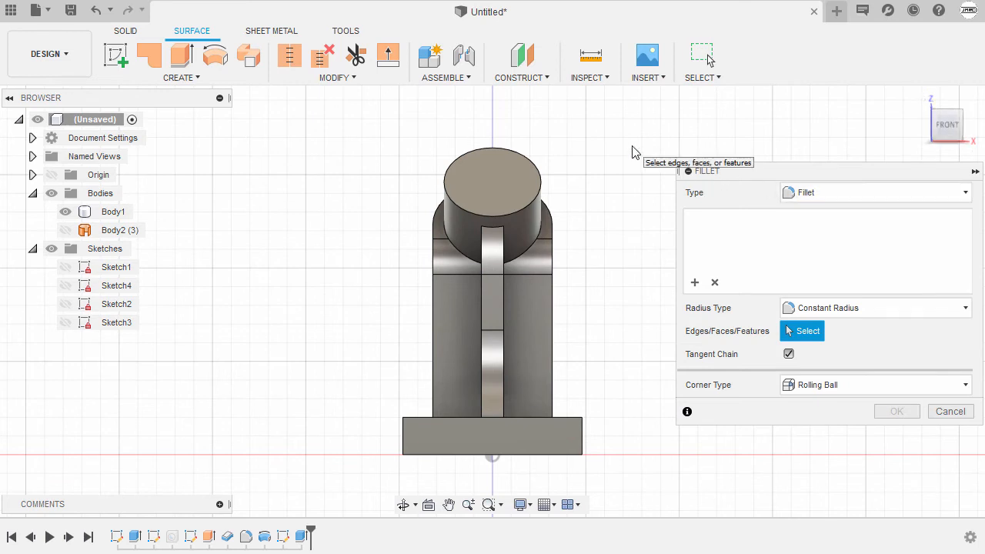
pyautogui.click(704, 77)
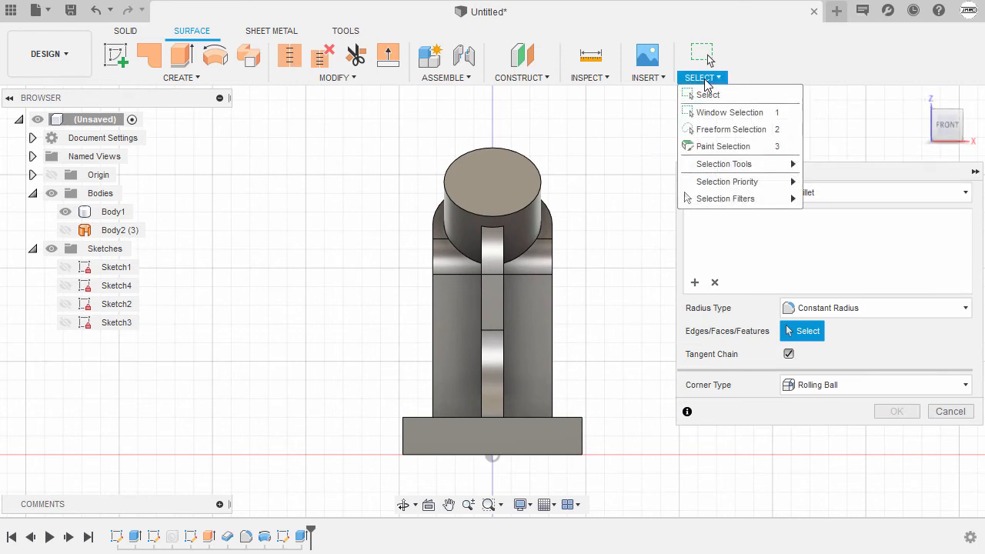
pyautogui.moveTo(710, 183)
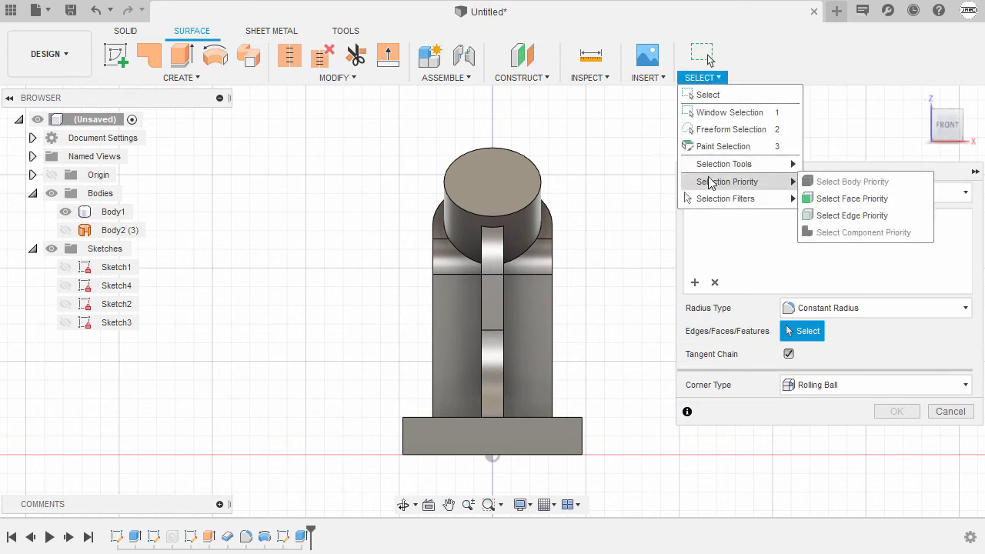
pyautogui.moveTo(710, 200)
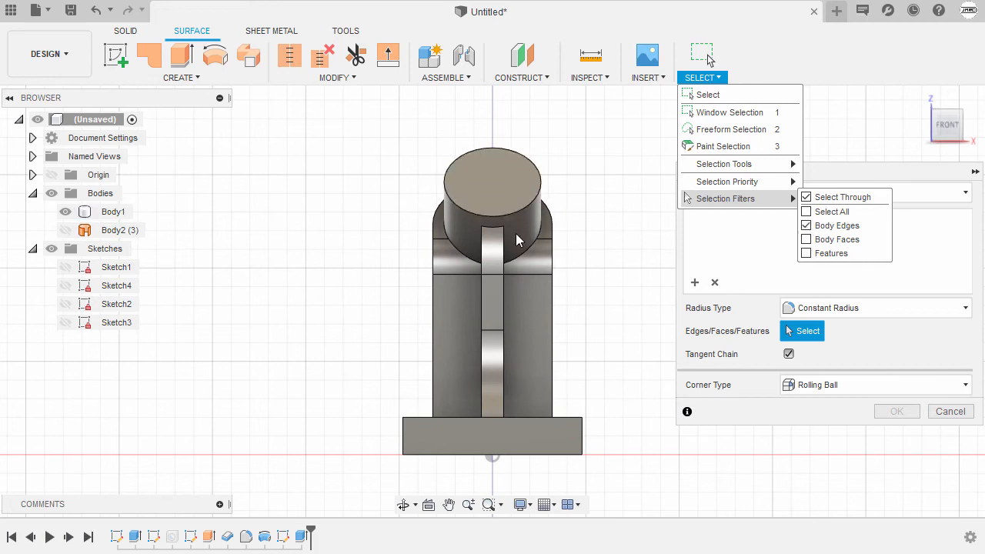
pyautogui.click(416, 153)
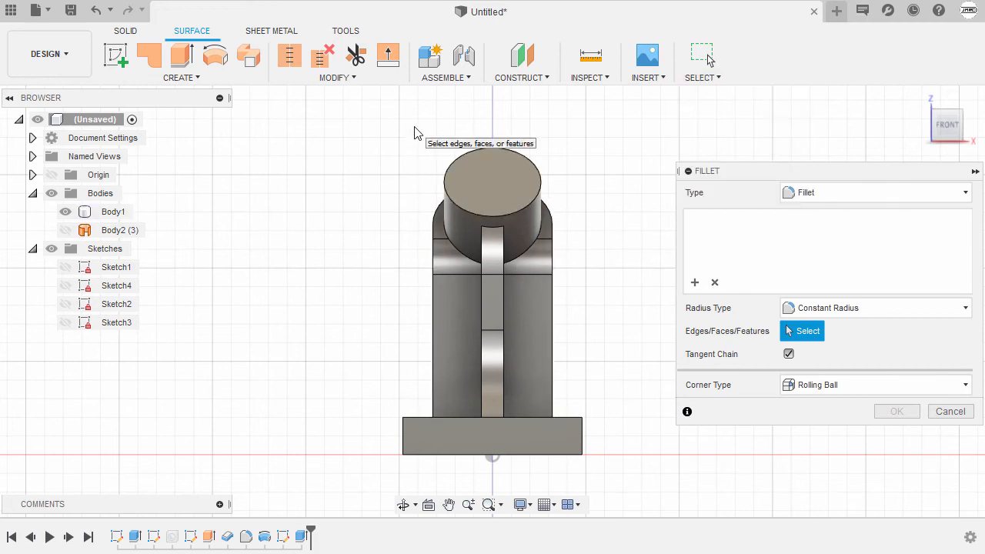
pyautogui.moveTo(415, 126); pyautogui.dragTo(568, 437)
# Remove the head's front circular edge, the support's rear outline edges and the rib's foot edge on the base from the fillet selection
pyautogui.keyDown('shift'); pyautogui.moveTo(587, 325); pyautogui.dragTo(530, 308, button='middle'); pyautogui.keyUp('shift')
pyautogui.scroll(5, 440, 248)
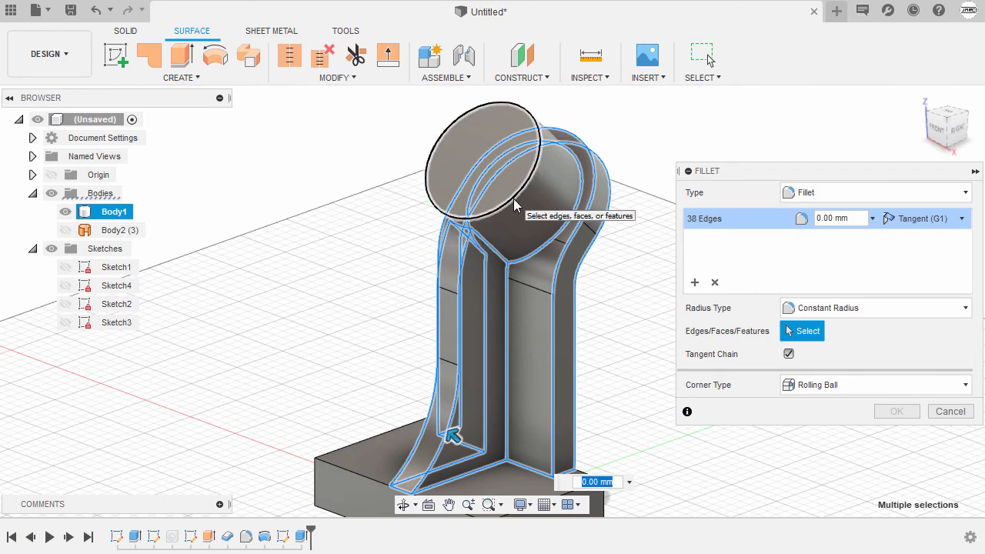
pyautogui.click(514, 198)
pyautogui.scroll(-3, 512, 202)
pyautogui.moveTo(450, 229); pyautogui.dragTo(433, 179, button='middle')
pyautogui.scroll(2, 528, 334)
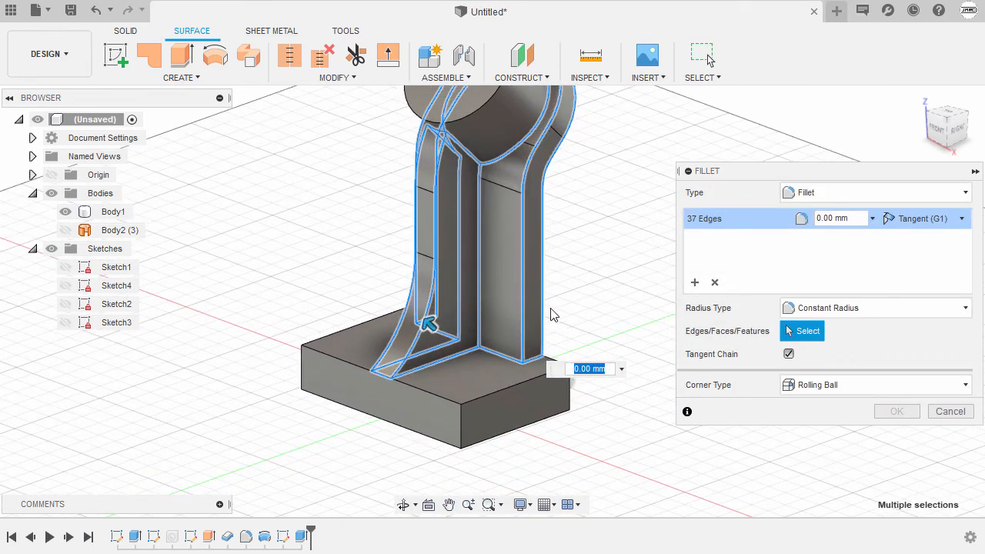
pyautogui.click(545, 301)
pyautogui.scroll(3, 404, 391)
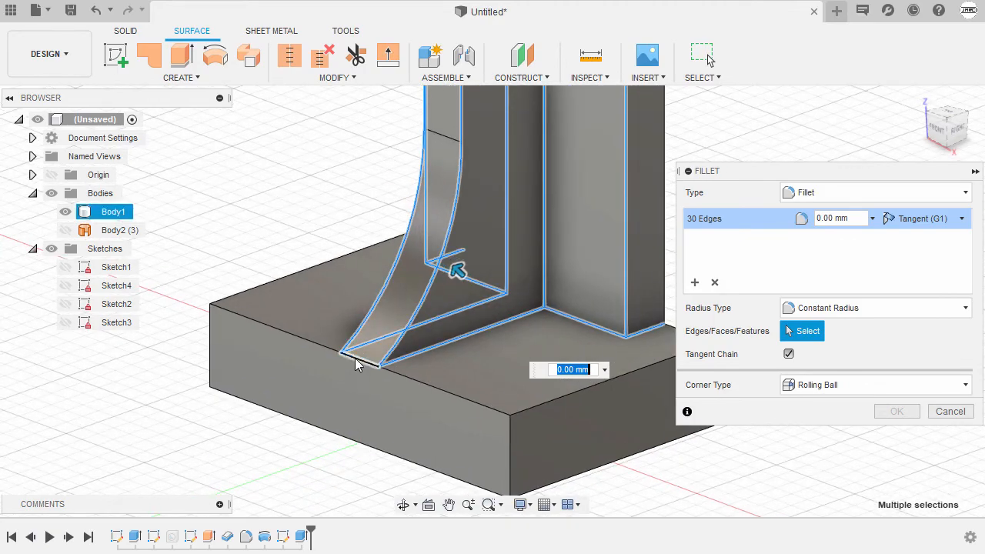
pyautogui.click(355, 359)
pyautogui.scroll(-2, 371, 286)
pyautogui.keyDown('shift'); pyautogui.moveTo(372, 286); pyautogui.dragTo(513, 241, button='middle'); pyautogui.keyUp('shift')
pyautogui.moveTo(512, 240); pyautogui.dragTo(377, 329, button='middle')
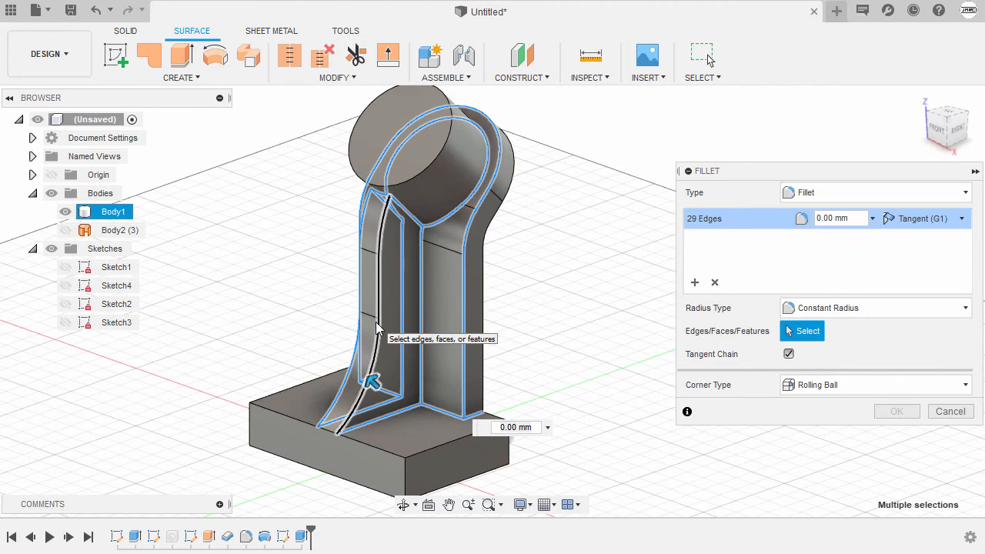
# Set the fillet radius to 2 mm and create the fillet on the remaining selected edges
pyautogui.click(537, 428)
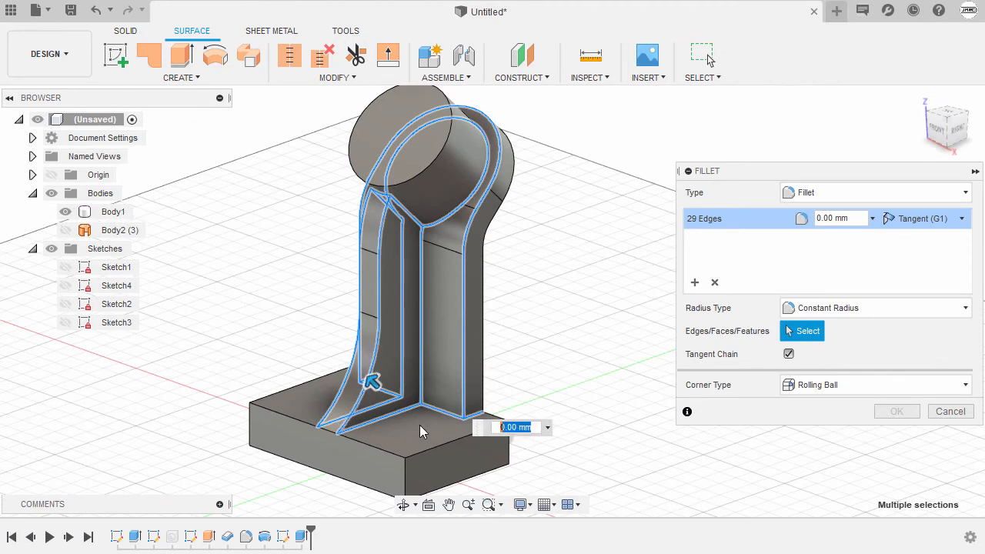
pyautogui.write('2')
pyautogui.press('Return')
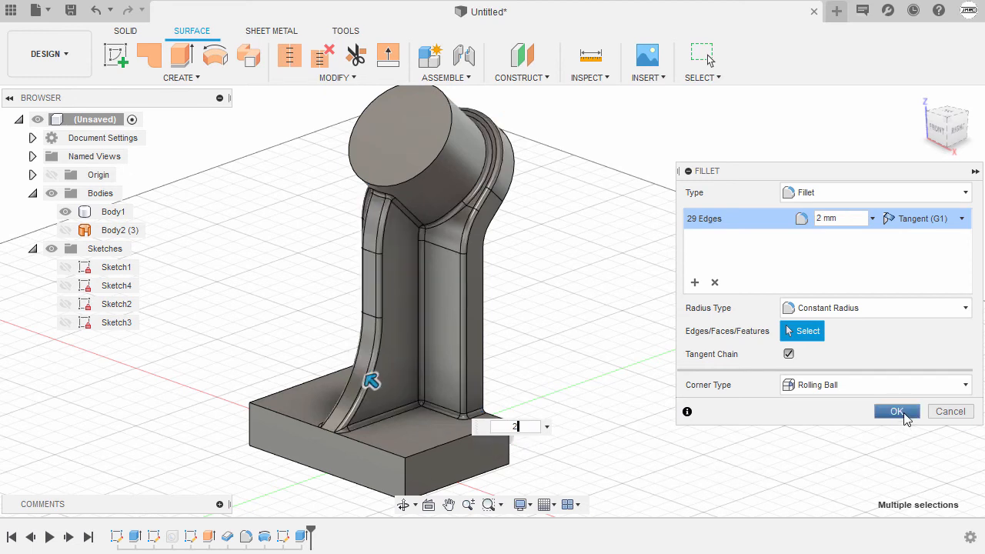
pyautogui.click(899, 413)
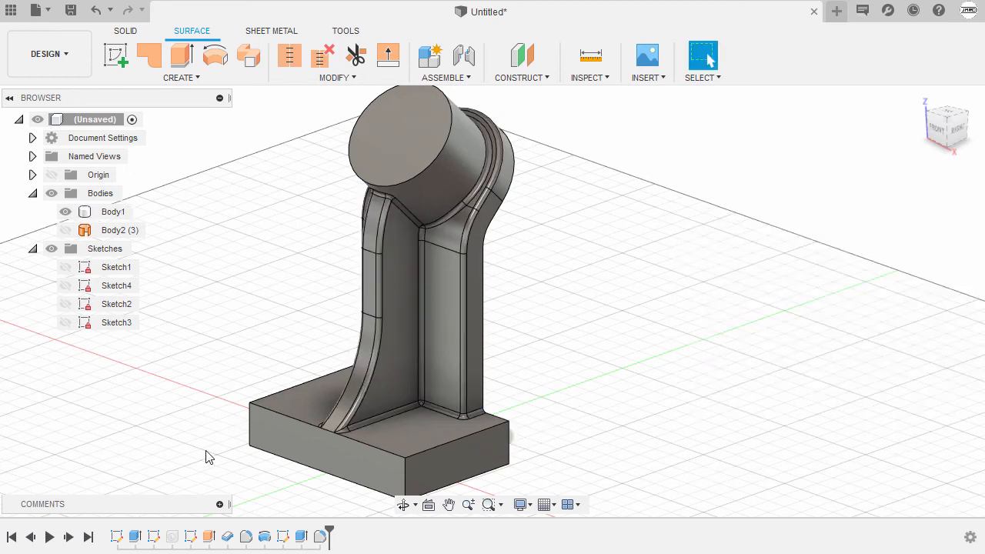
# Unsuppress the base's counterbored hole feature and return to the home view
pyautogui.click(175, 540)
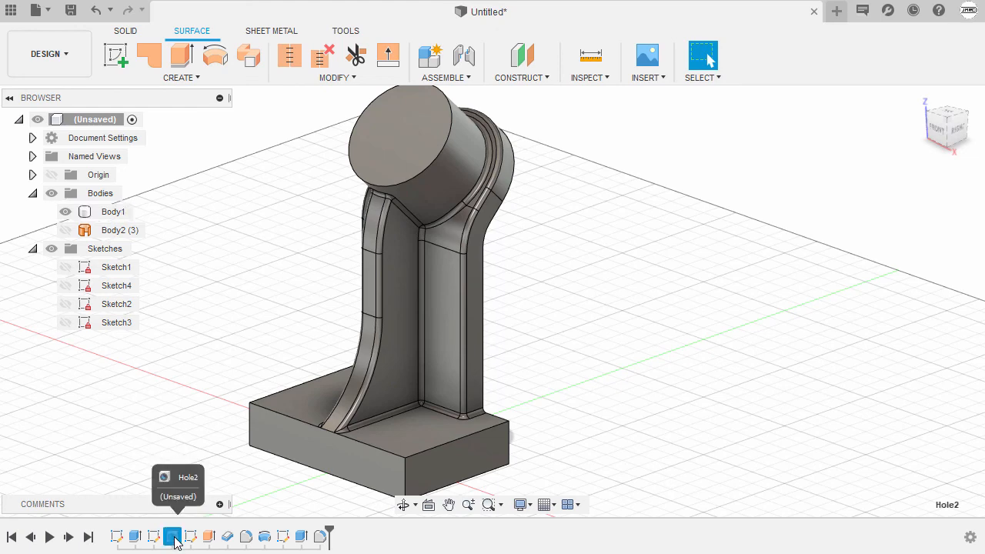
pyautogui.rightClick(213, 270)
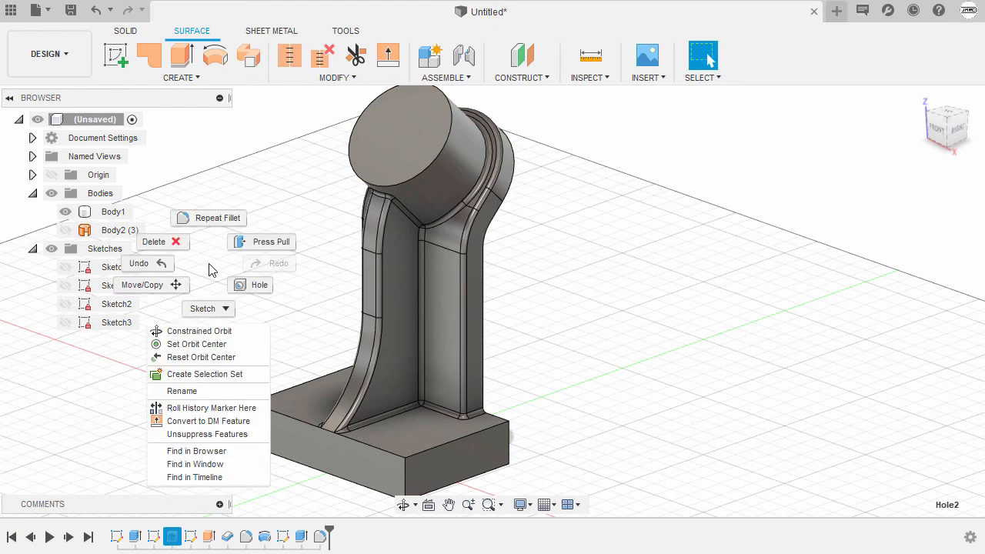
pyautogui.click(243, 435)
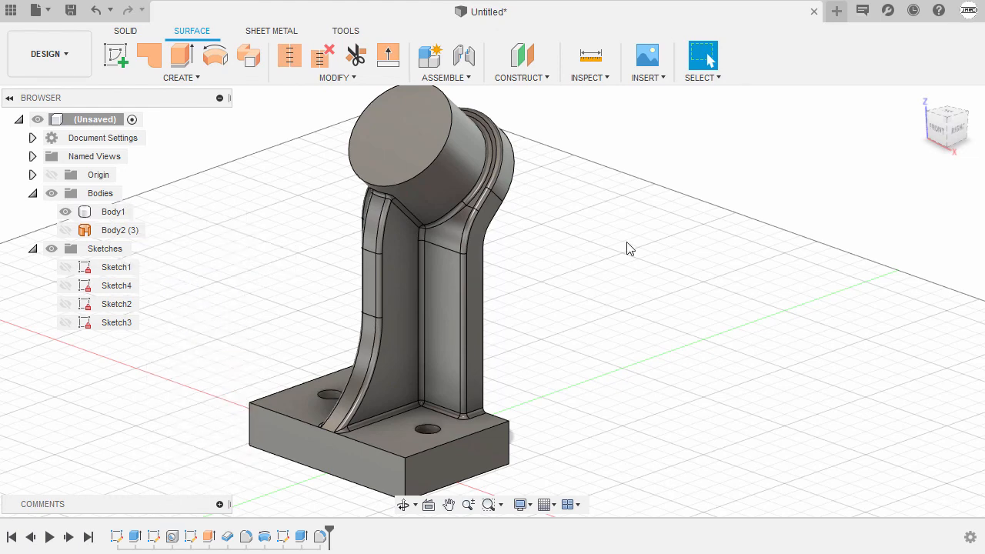
pyautogui.click(919, 95)
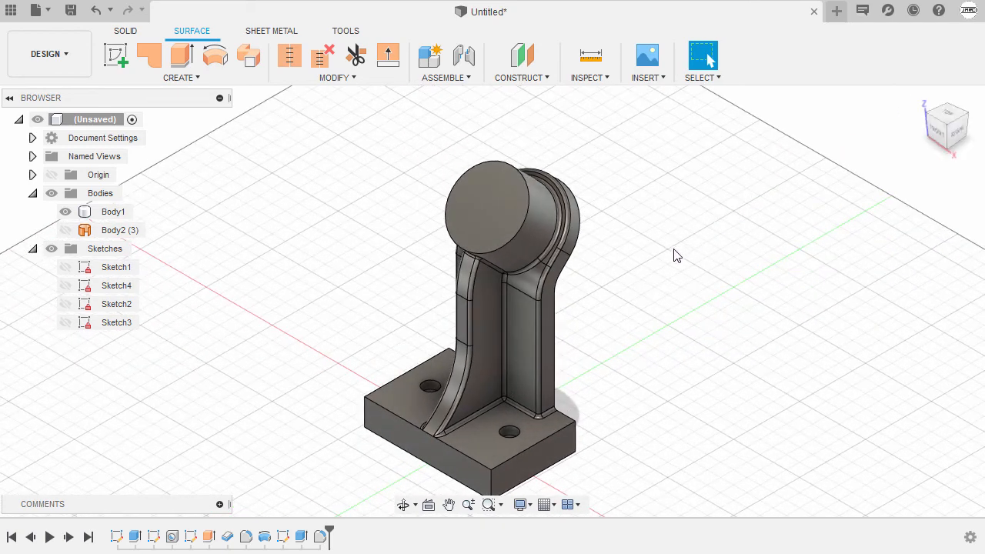
# Start a single Hole feature on the head's circular front face and position it at the face's centre
pyautogui.press('h')
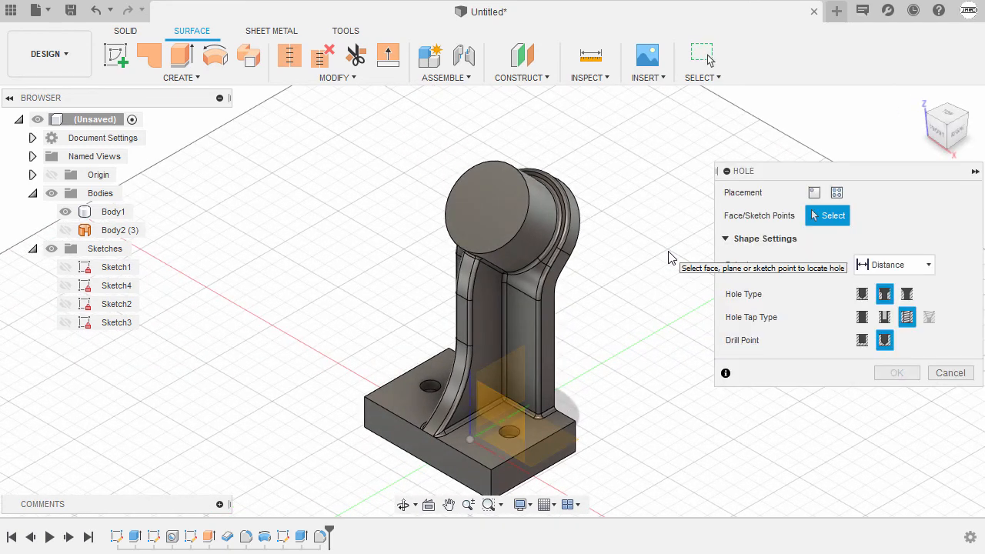
pyautogui.click(814, 193)
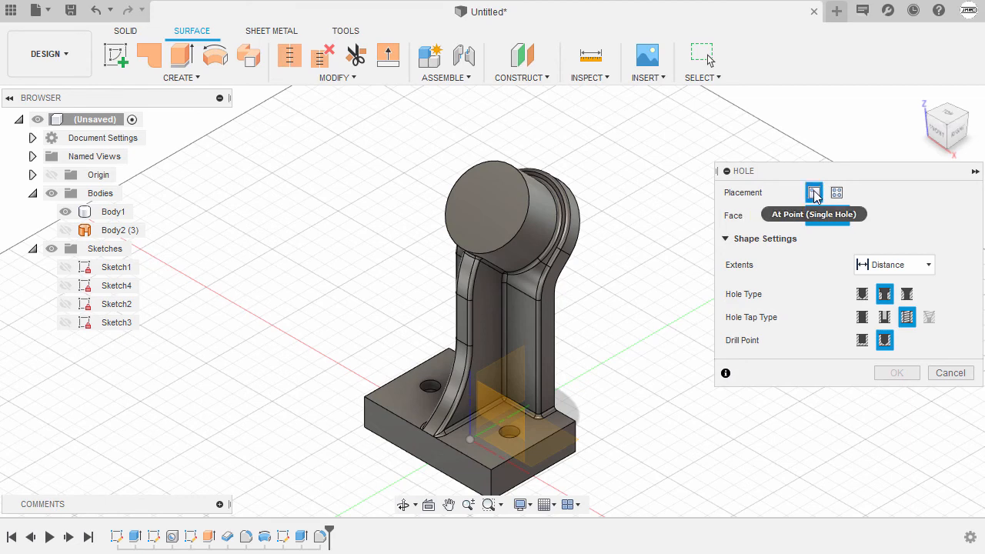
pyautogui.click(500, 194)
pyautogui.scroll(3, 484, 202)
pyautogui.scroll(2, 485, 203)
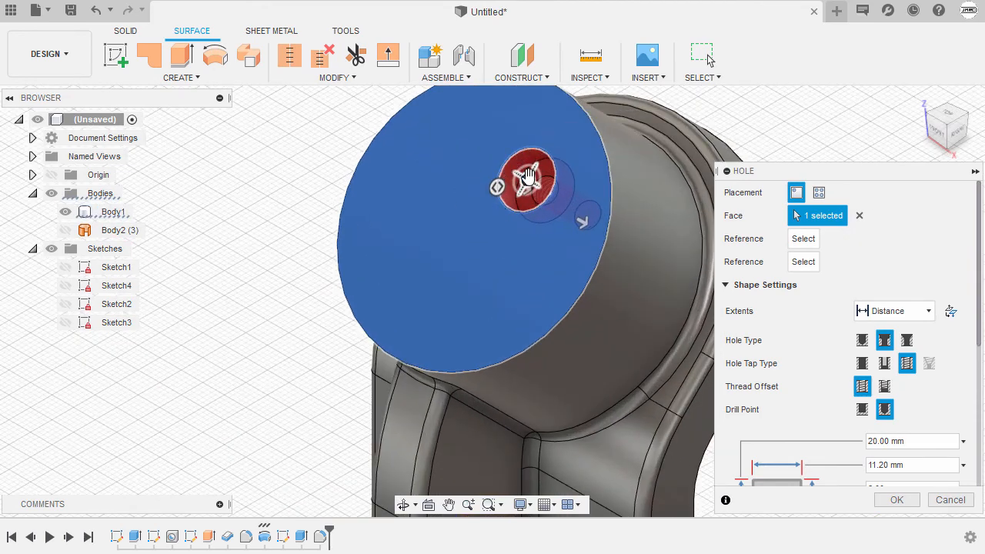
pyautogui.moveTo(513, 201); pyautogui.dragTo(474, 221)
pyautogui.scroll(-5, 403, 218)
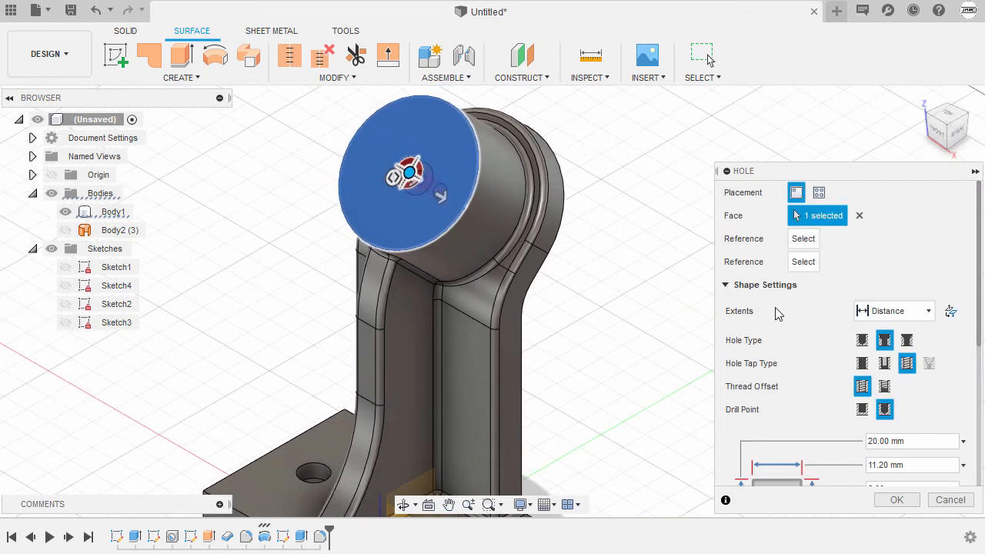
# Configure the head's hole as a simple, unthreaded hole with its extents set to All
pyautogui.click(879, 317)
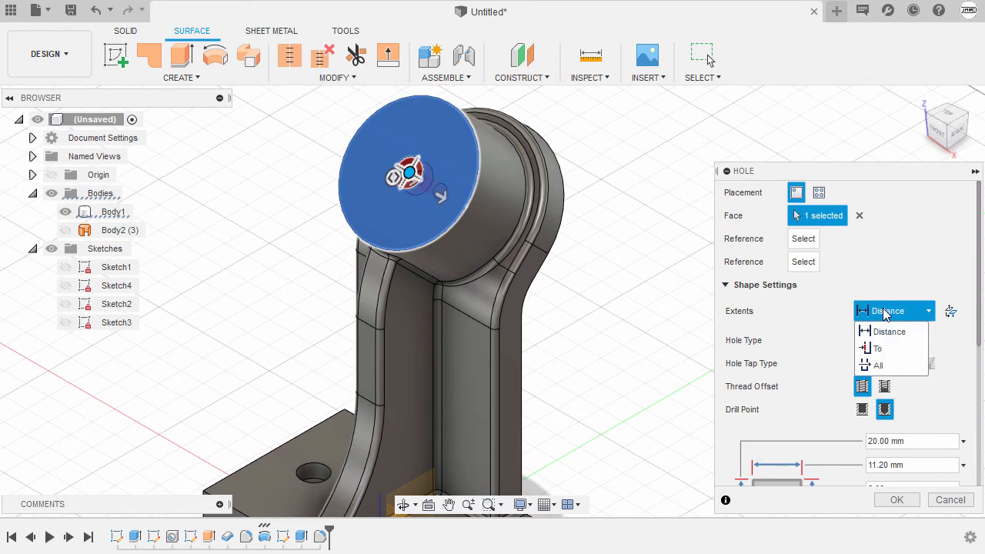
pyautogui.click(881, 368)
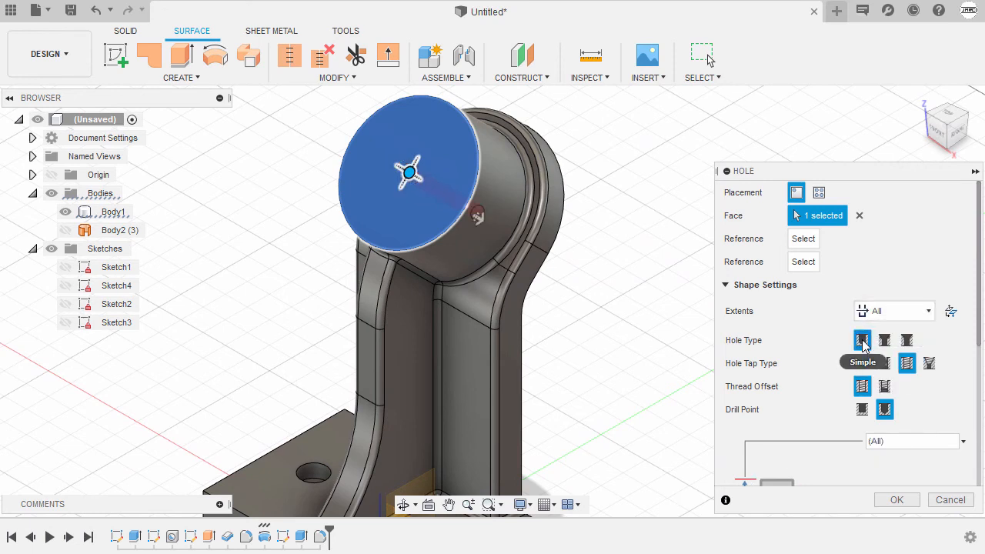
pyautogui.click(862, 340)
pyautogui.moveTo(979, 323); pyautogui.dragTo(980, 399)
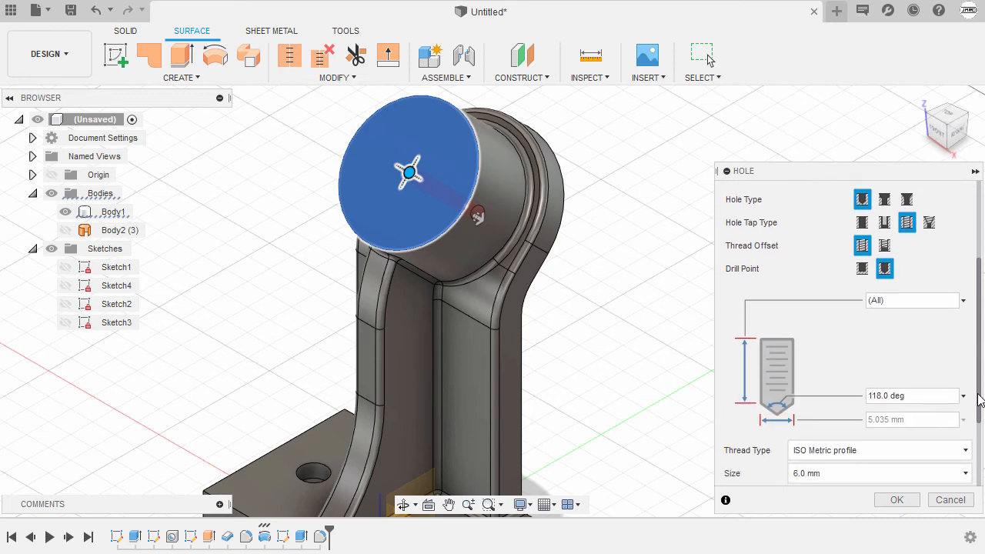
pyautogui.click(861, 222)
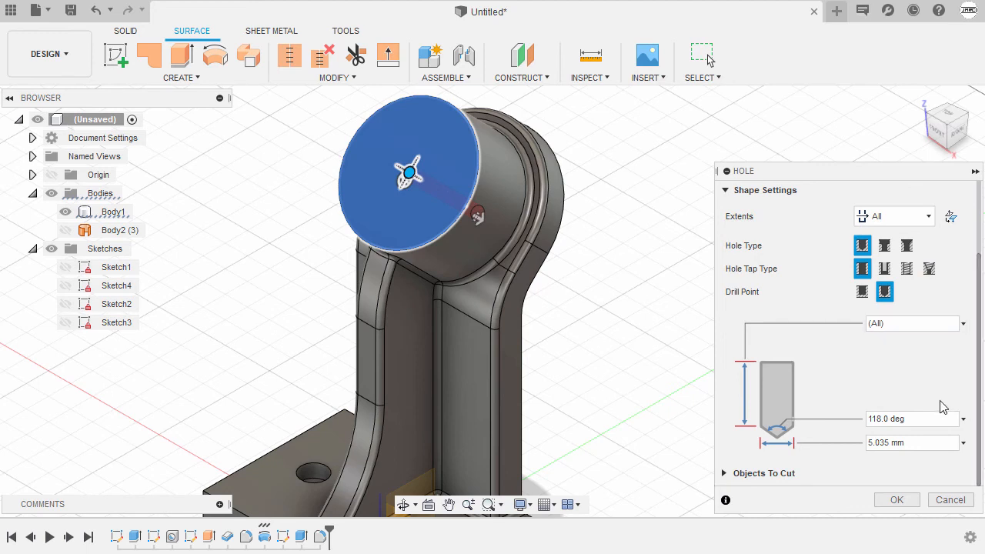
# Set the hole diameter to 32 mm, create the hole through the head and return to the home view
pyautogui.click(923, 442)
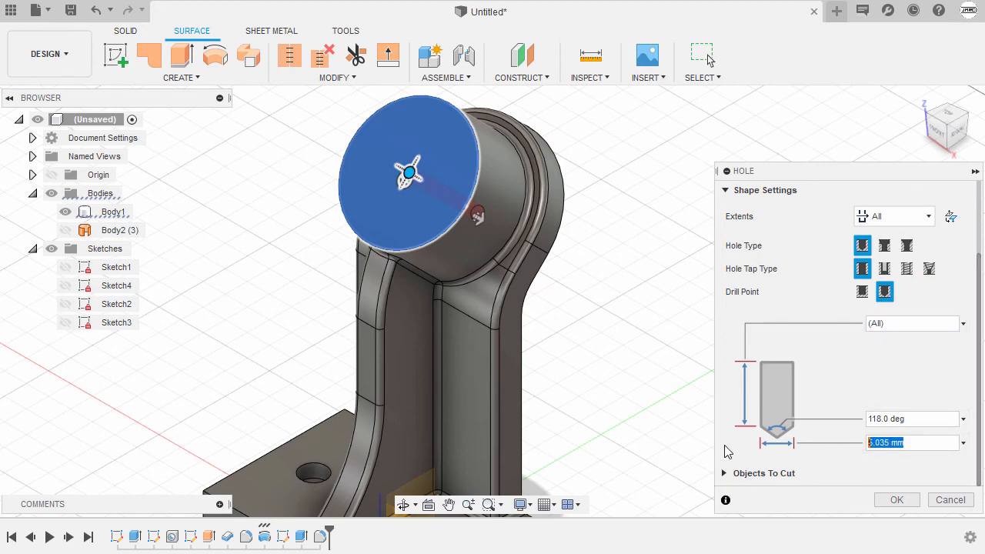
pyautogui.write('32')
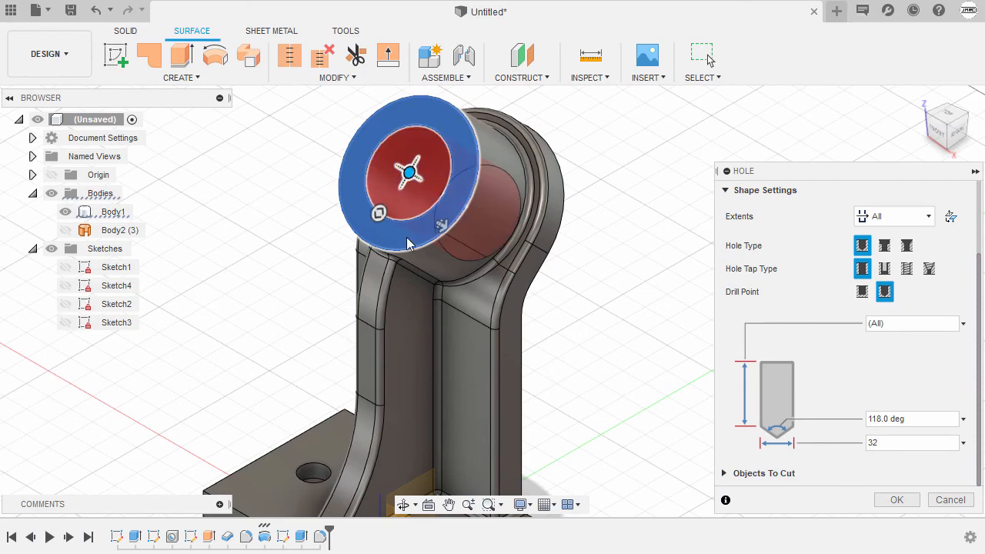
pyautogui.keyDown('shift'); pyautogui.moveTo(390, 202); pyautogui.dragTo(463, 215, button='middle'); pyautogui.keyUp('shift')
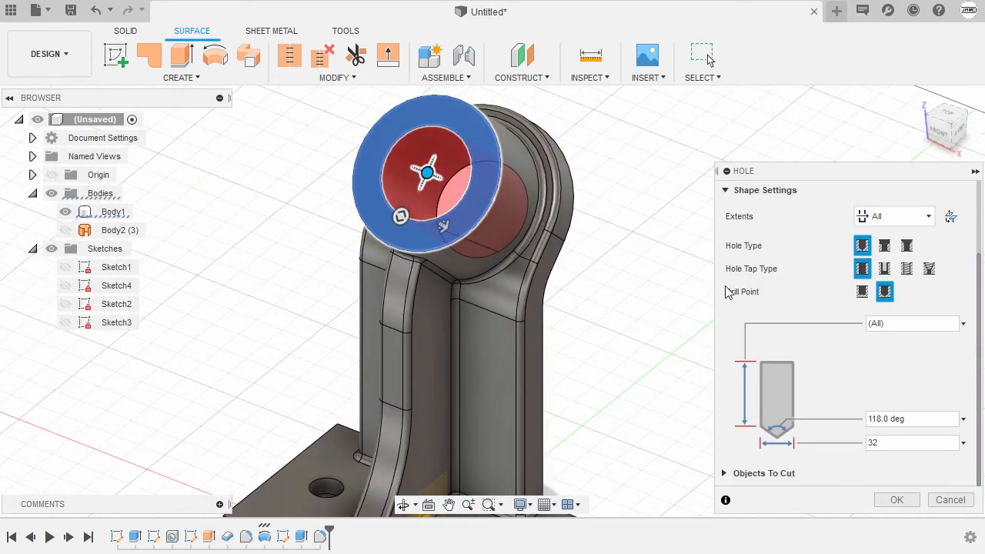
pyautogui.click(896, 500)
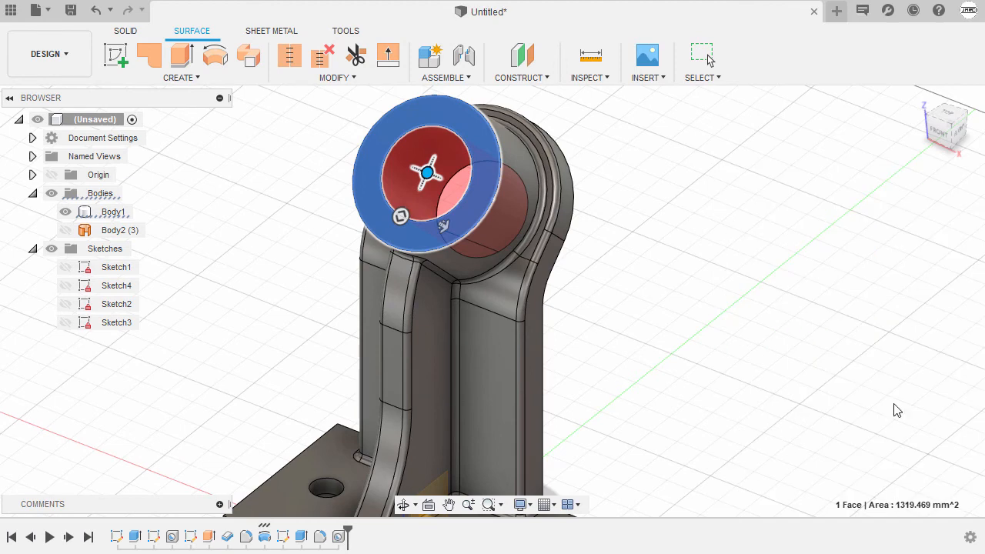
pyautogui.press('Escape')
pyautogui.click(920, 98)
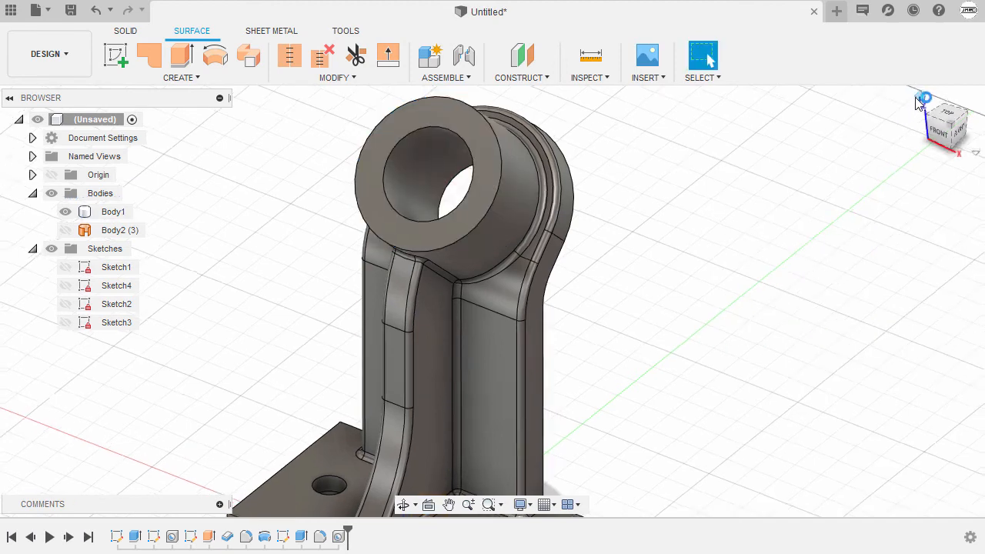
pyautogui.keyDown('shift'); pyautogui.moveTo(851, 178); pyautogui.dragTo(821, 177, button='middle'); pyautogui.keyUp('shift')
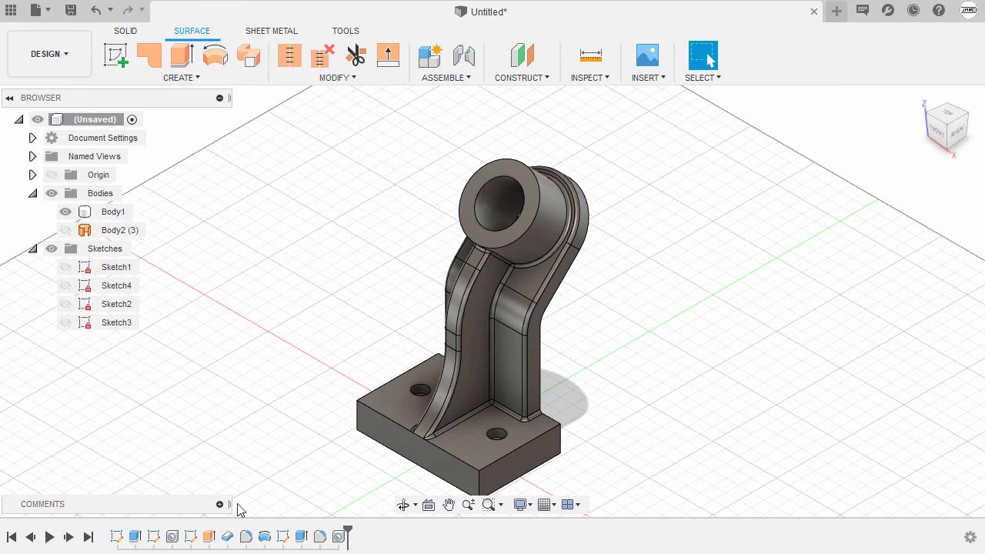
# Edit the support and head profile sketch, setting the horizontal distance from the base's front edge to the head's front corner to 45 mm
pyautogui.click(192, 542)
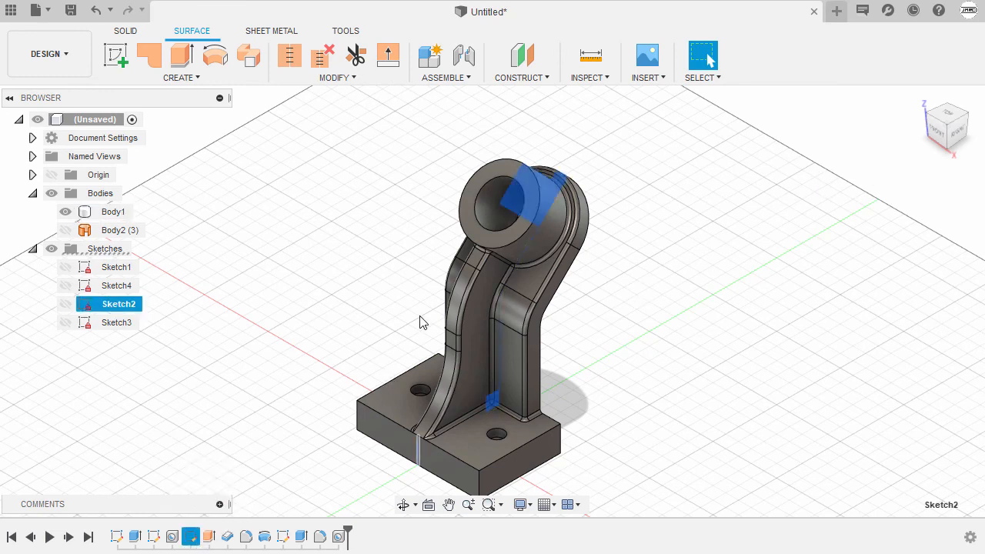
pyautogui.doubleClick(190, 537)
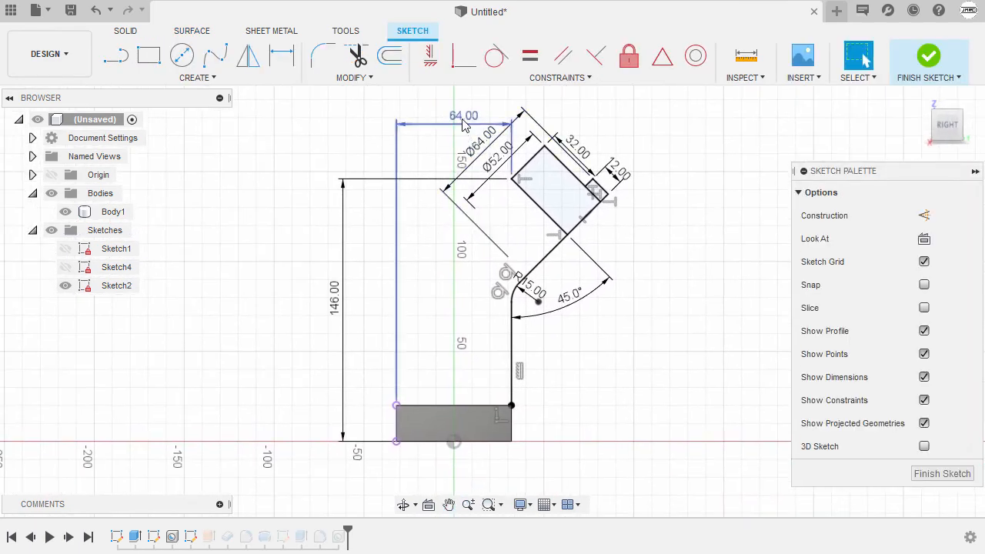
pyautogui.doubleClick(461, 119)
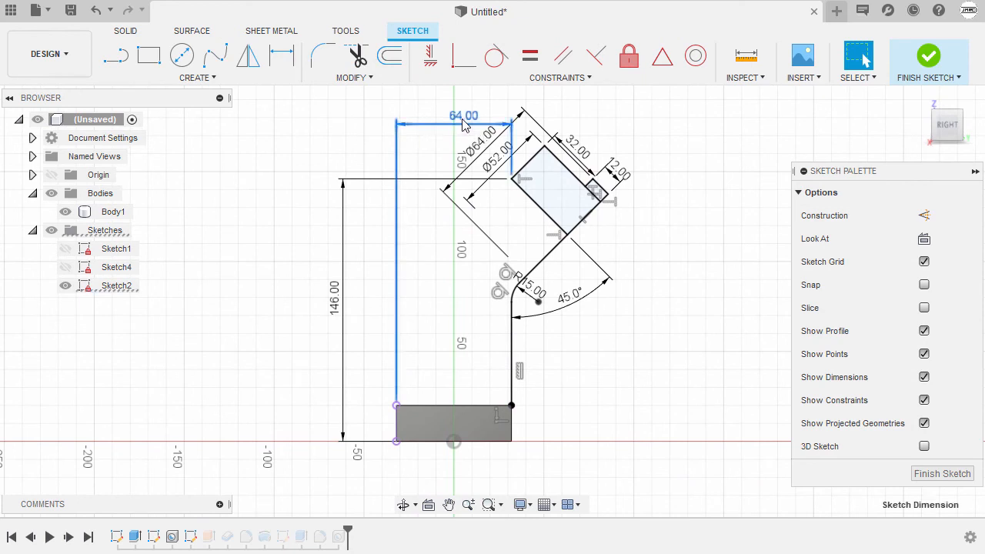
pyautogui.write('45')
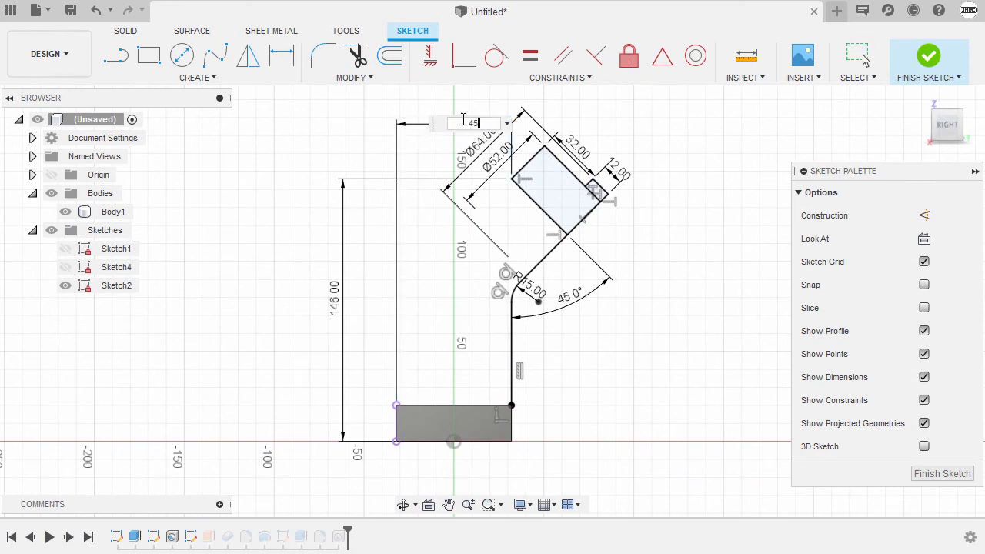
pyautogui.press('Return')
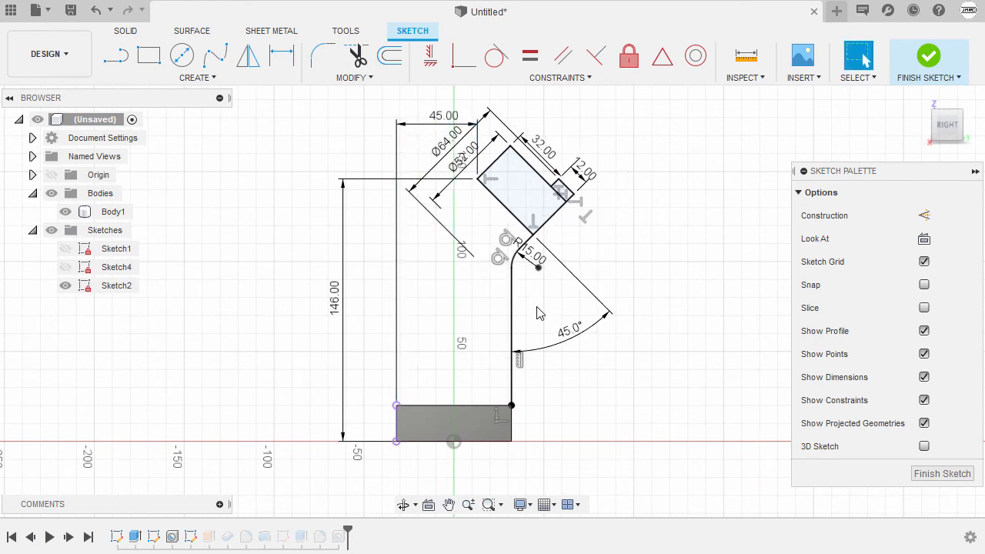
# Set the head's tilt angle relative to the vertical support line to 55° and finish the sketch
pyautogui.doubleClick(573, 333)
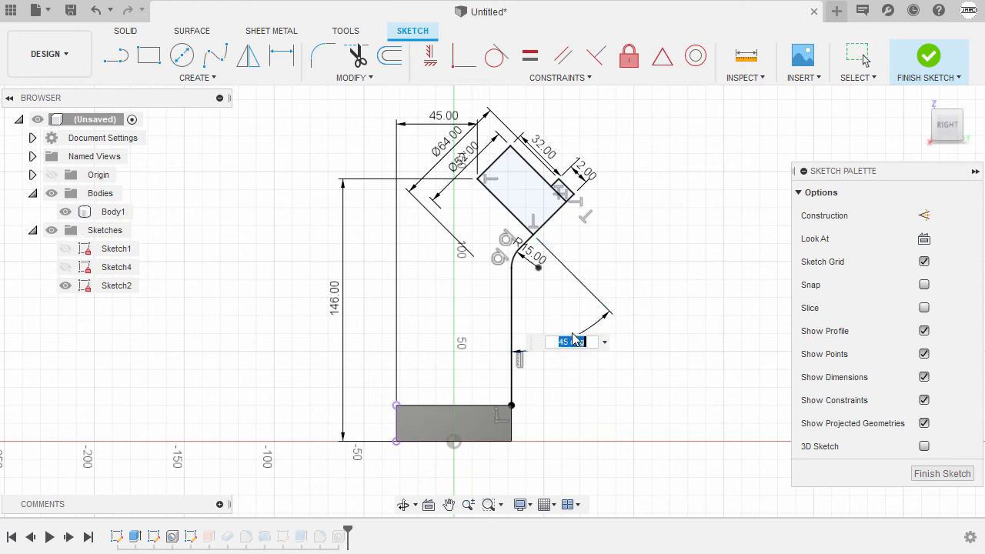
pyautogui.write('55')
pyautogui.press('Return')
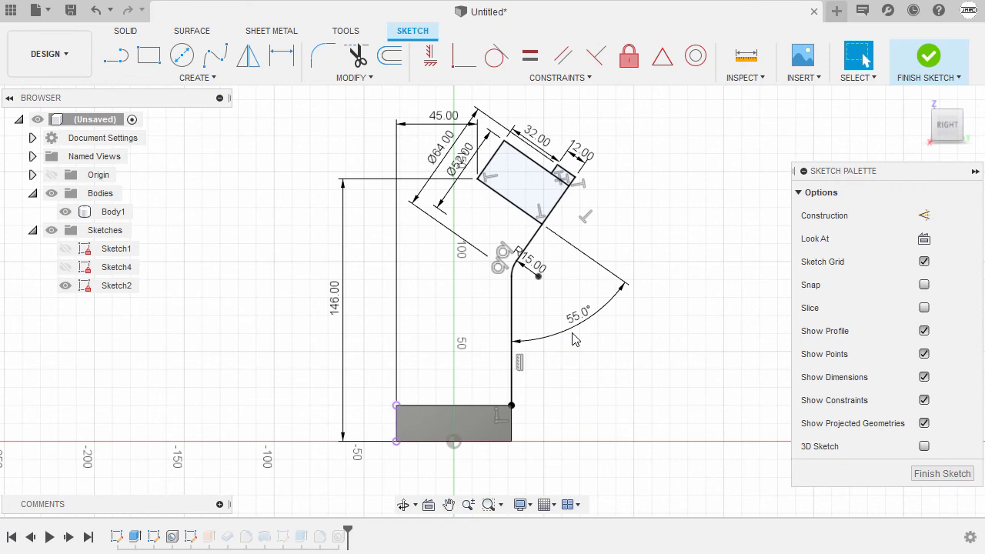
pyautogui.click(926, 70)
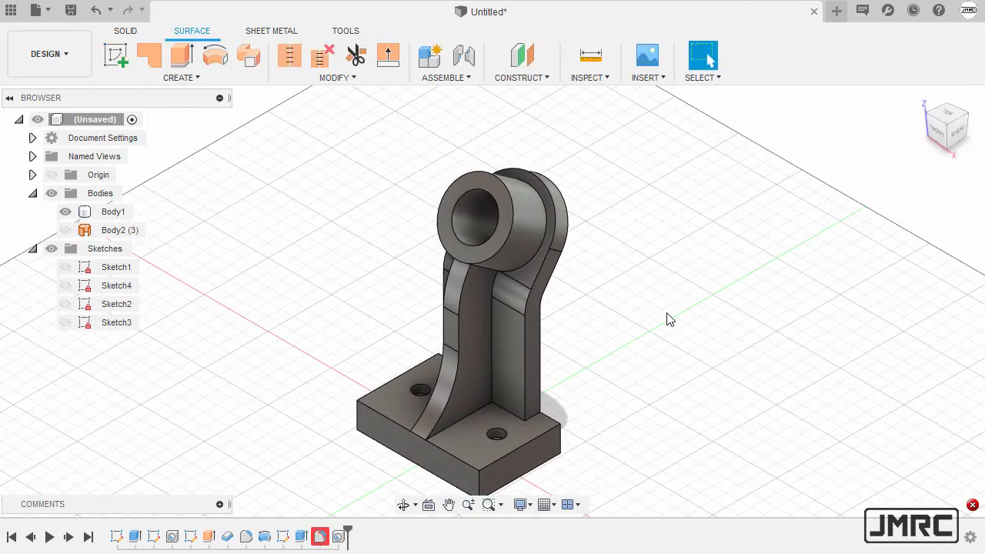
# Suppress the failing fillet feature on the support, rib and head
pyautogui.click(322, 537)
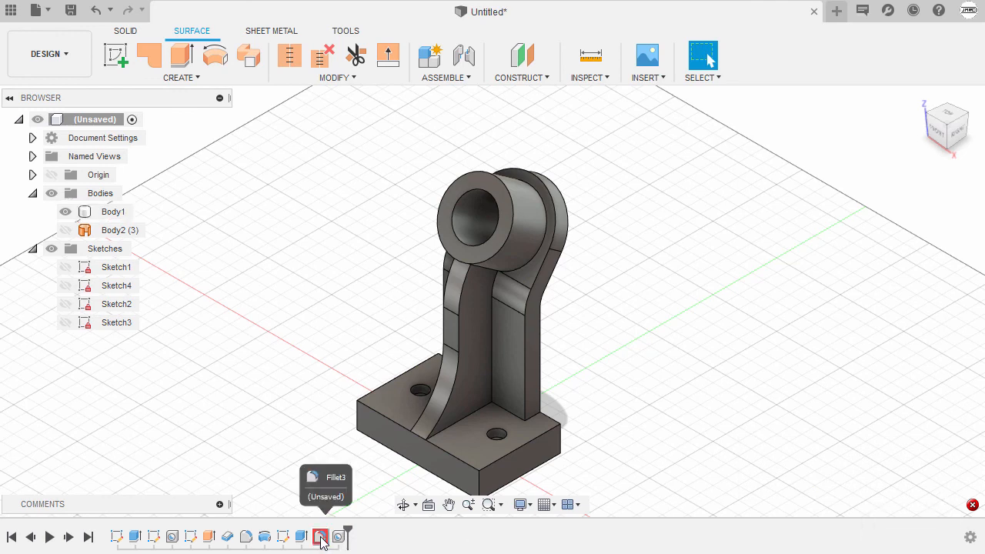
pyautogui.rightClick(331, 196)
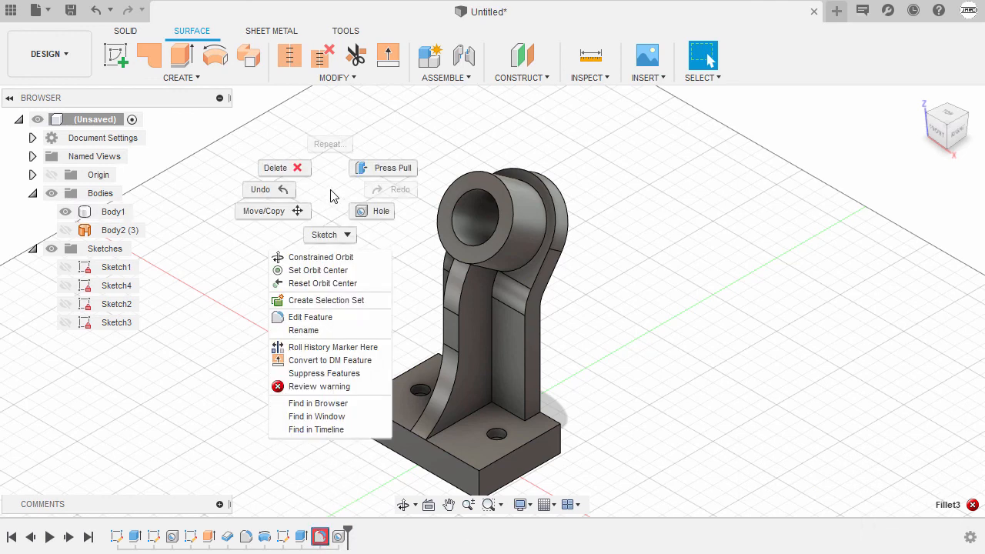
pyautogui.click(351, 362)
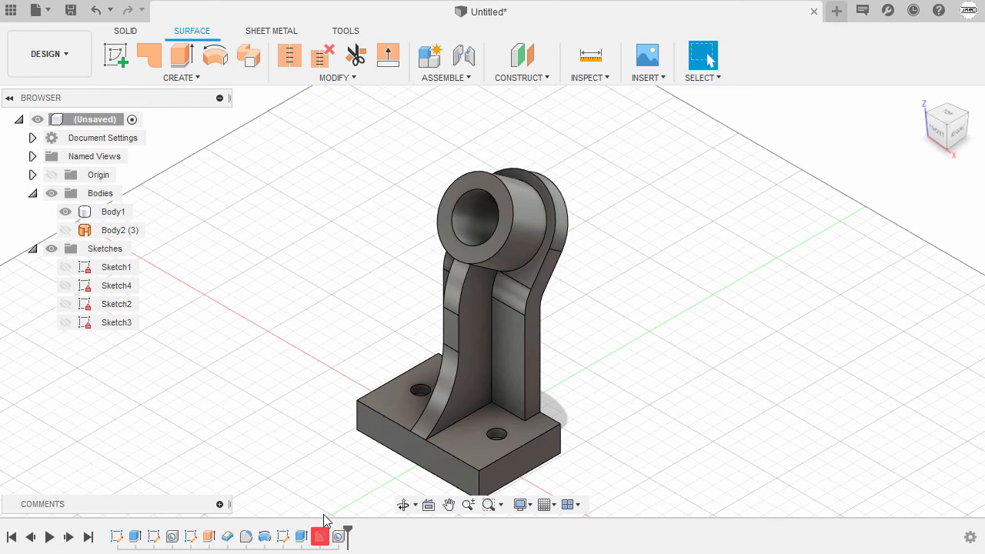
# Suppress both the head's through-hole feature and the base's counterbored hole feature
pyautogui.keyDown('shift'); pyautogui.moveTo(372, 410); pyautogui.dragTo(447, 382, button='middle'); pyautogui.keyUp('shift')
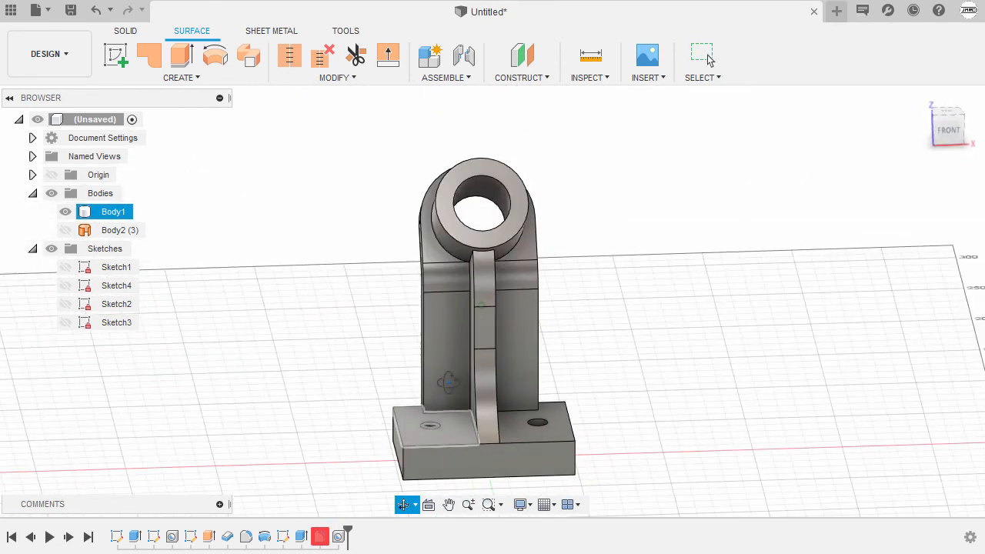
pyautogui.click(339, 536)
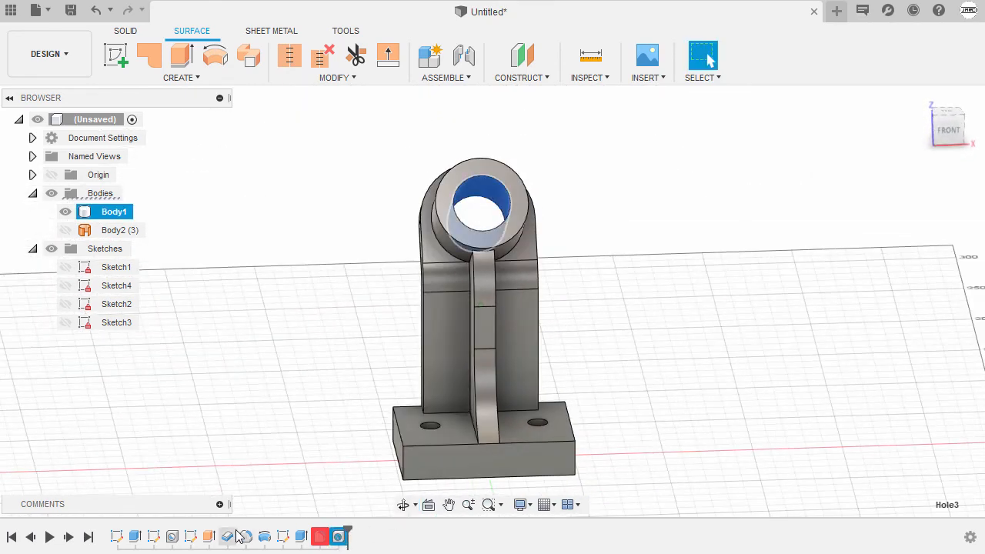
pyautogui.keyDown('ctrl'); pyautogui.click(172, 536); pyautogui.keyUp('ctrl')
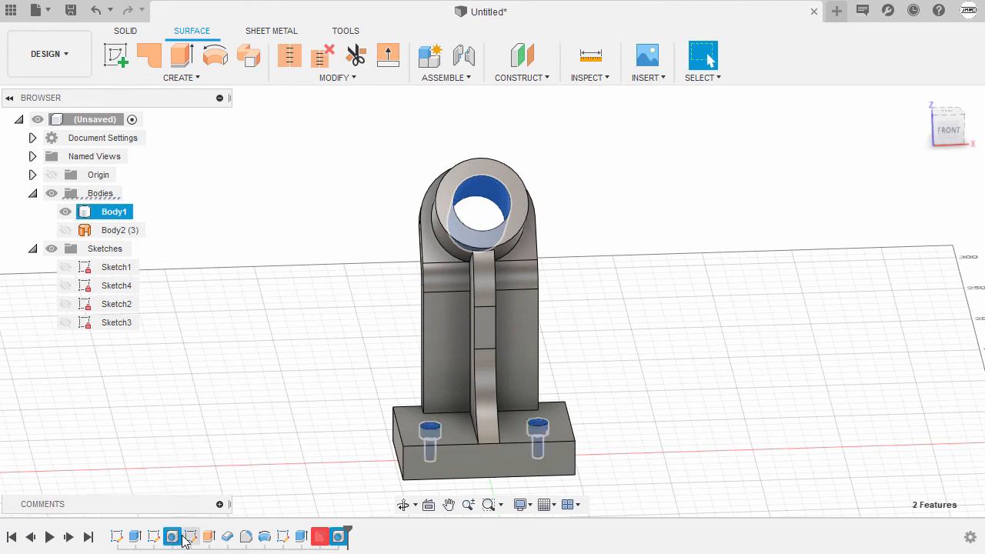
pyautogui.rightClick(312, 177)
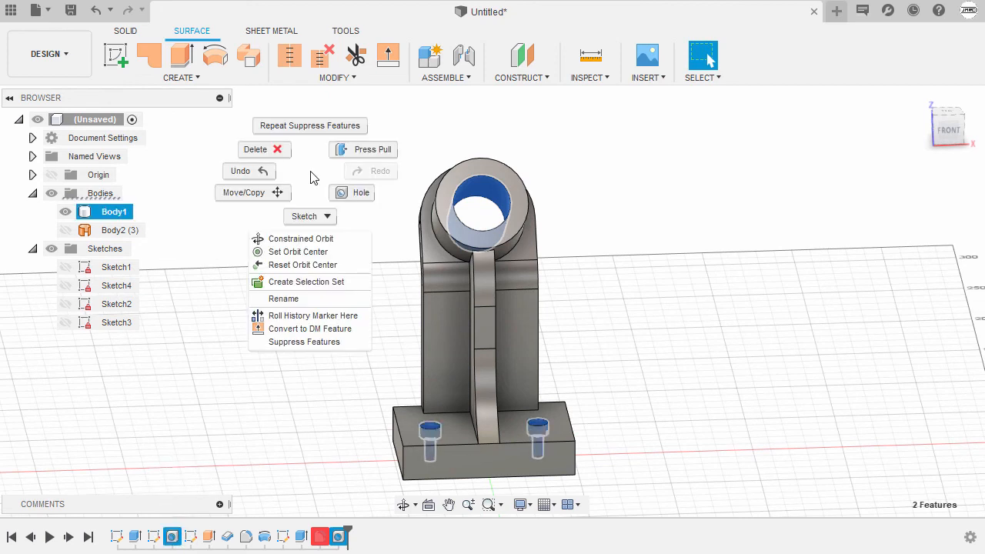
pyautogui.click(308, 342)
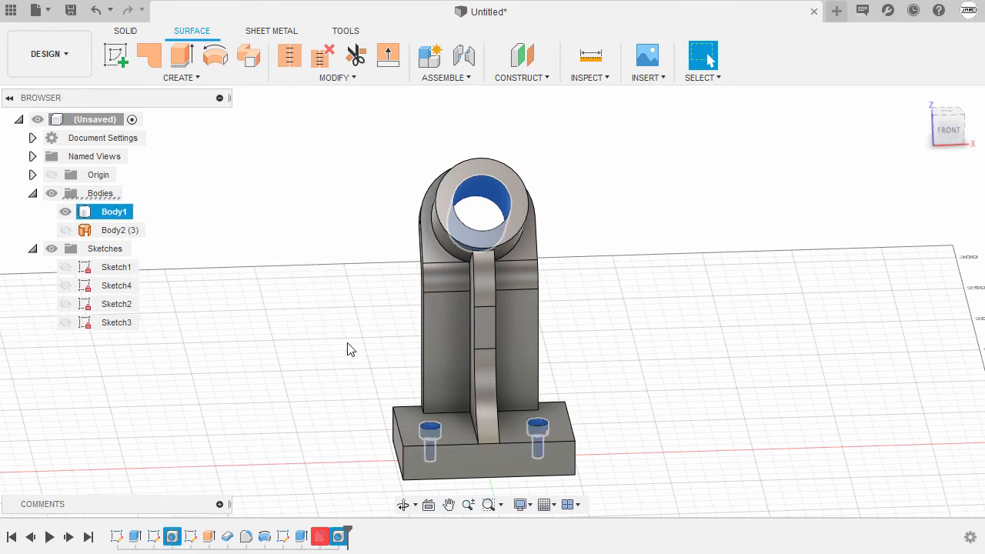
# Start a Fillet in the front view and window-select the edges of the head, support and rib, selecting through the body
pyautogui.click(948, 129)
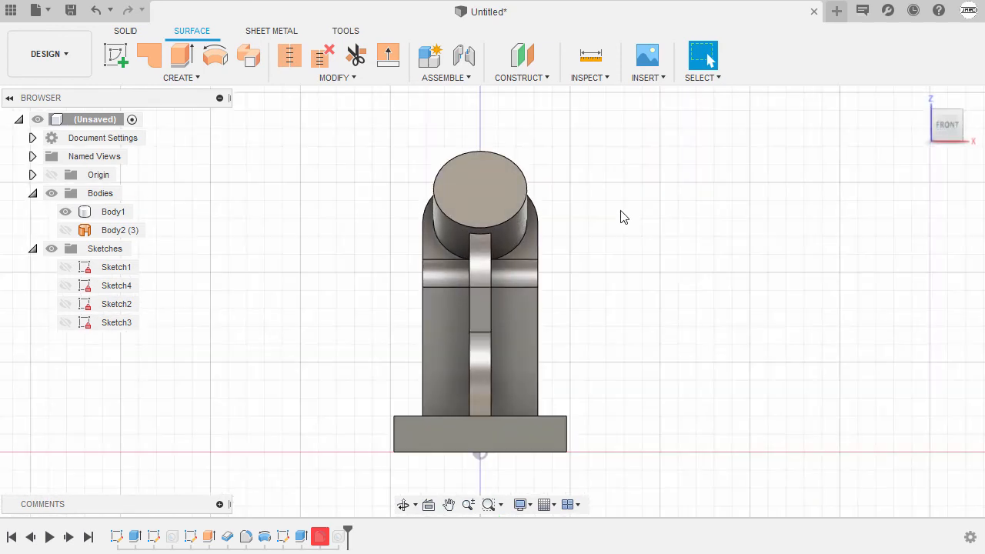
pyautogui.press('f')
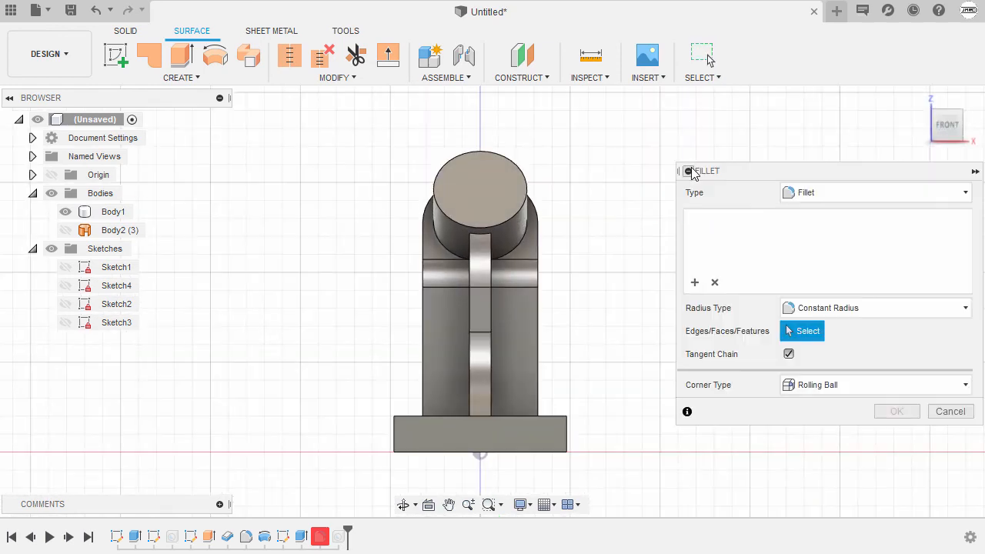
pyautogui.click(713, 79)
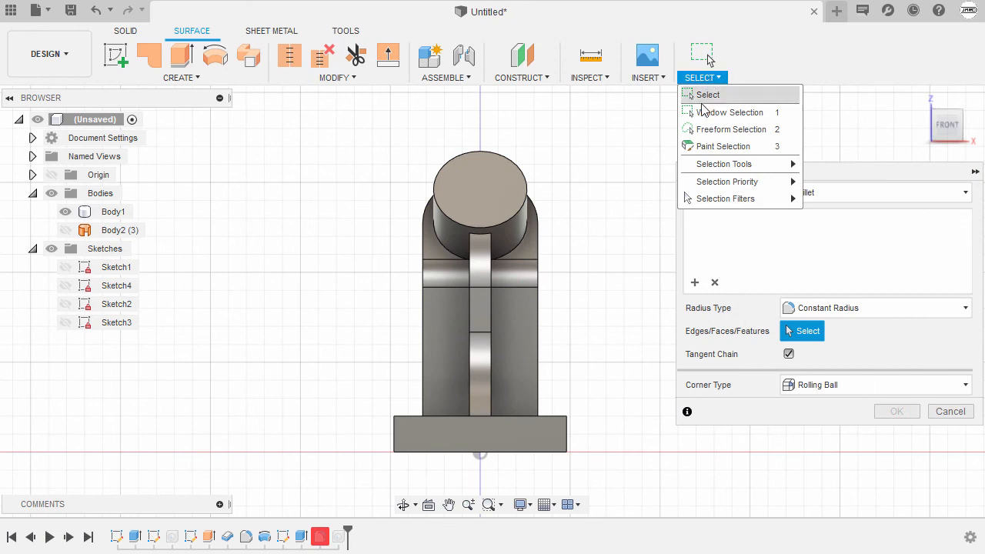
pyautogui.moveTo(731, 181)
pyautogui.moveTo(729, 200)
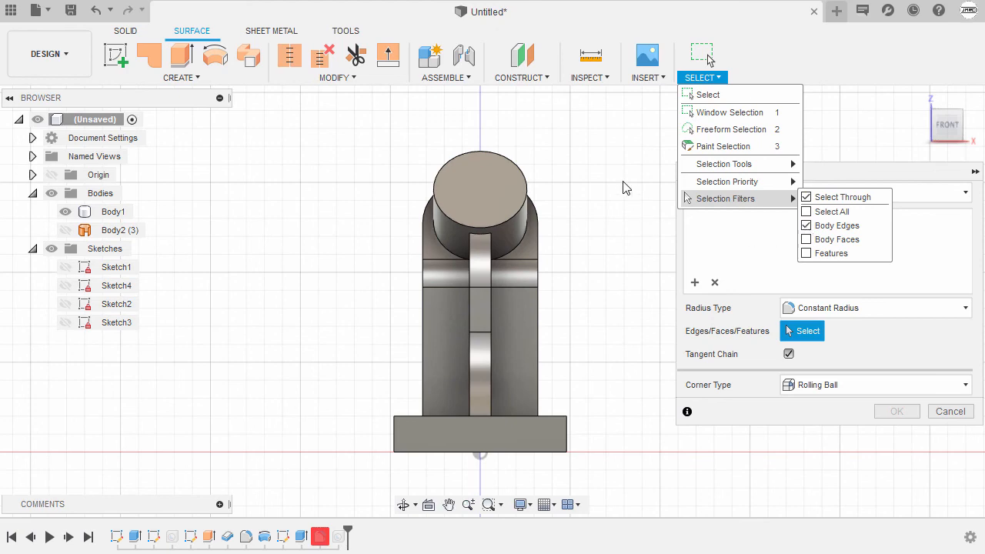
pyautogui.moveTo(396, 134); pyautogui.dragTo(567, 445)
# Deselect the head's front circular edge, the support's rear outline edges and the rib's front foot edge, and fillet the remaining selected edges at 2 mm
pyautogui.keyDown('shift'); pyautogui.moveTo(562, 413); pyautogui.dragTo(485, 246, button='middle'); pyautogui.keyUp('shift')
pyautogui.scroll(5, 479, 238)
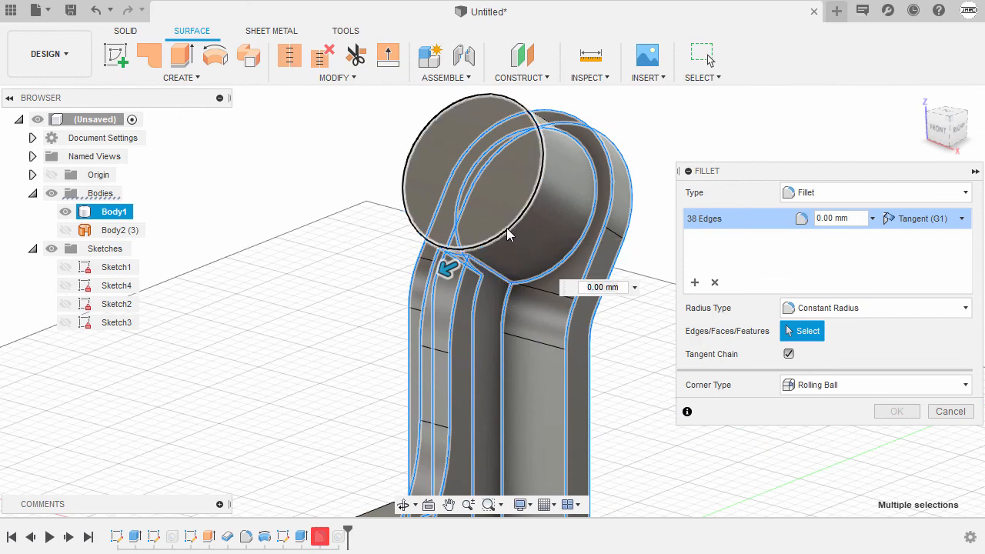
pyautogui.click(508, 235)
pyautogui.scroll(-3, 523, 242)
pyautogui.click(533, 258)
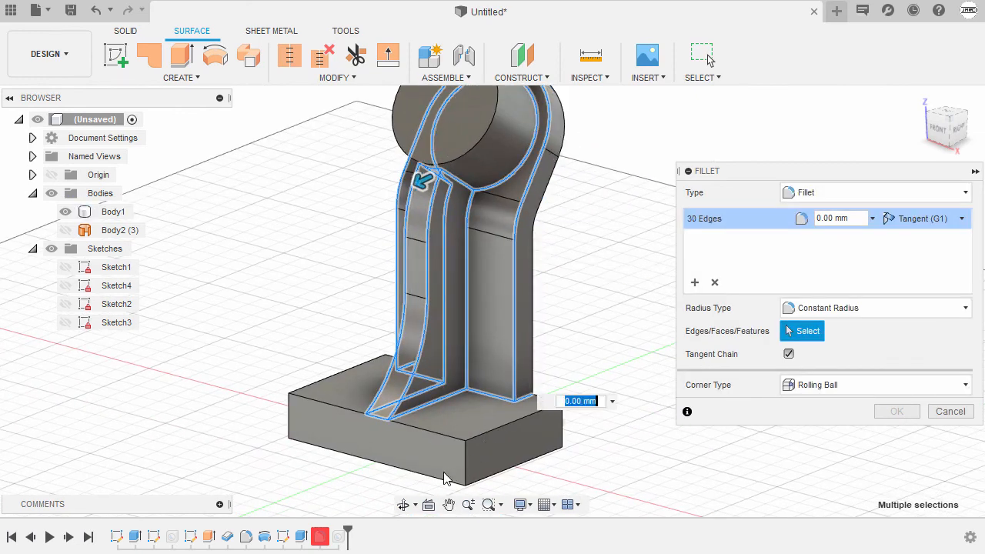
pyautogui.click(377, 424)
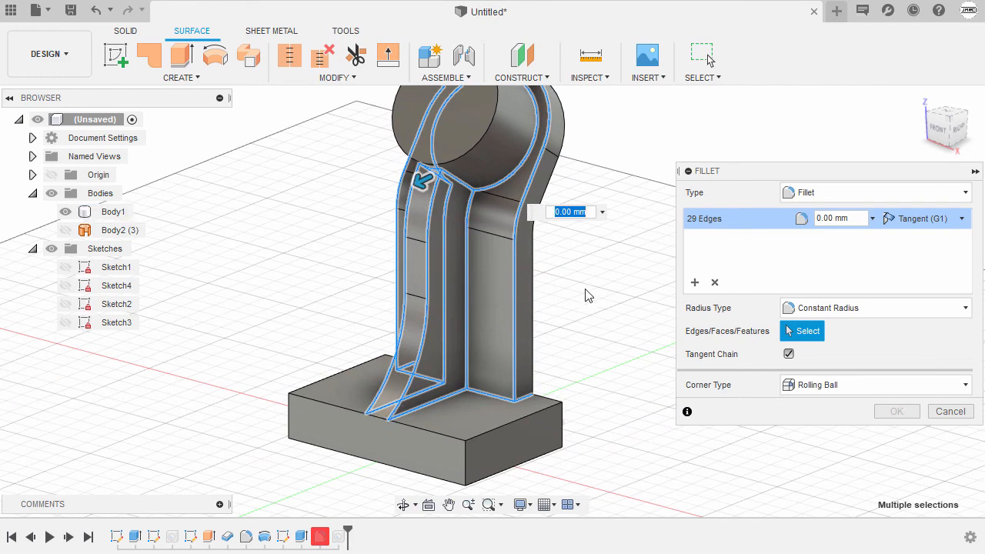
pyautogui.write('2')
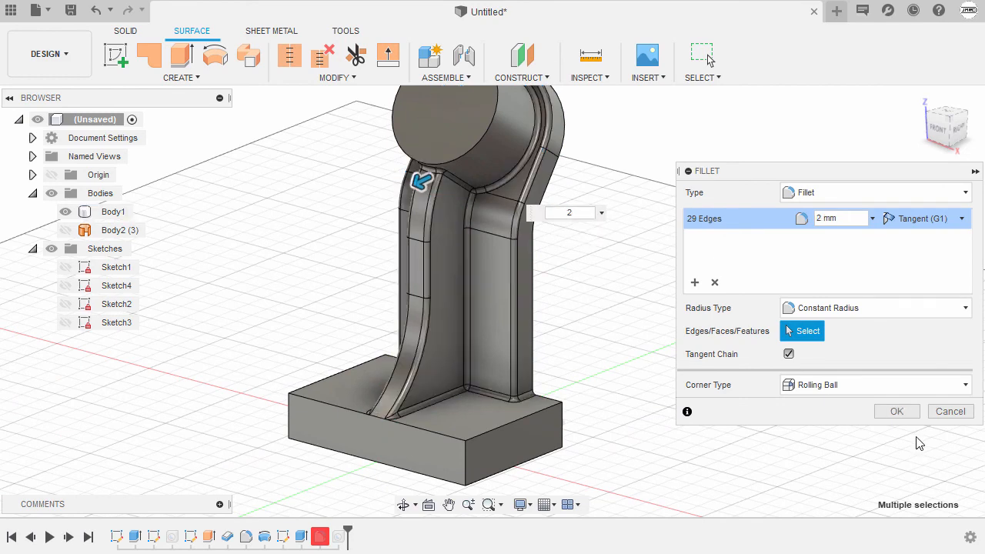
pyautogui.click(899, 412)
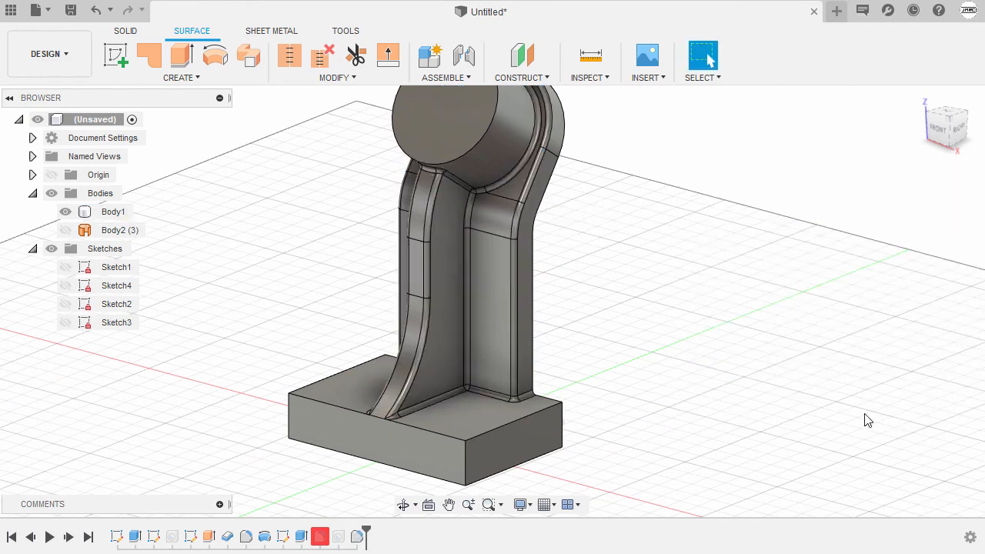
# Return to the home view and unsuppress both the base's counterbored hole feature and the head's through-hole feature
pyautogui.keyDown('shift'); pyautogui.moveTo(830, 314); pyautogui.dragTo(890, 158, button='middle'); pyautogui.keyUp('shift')
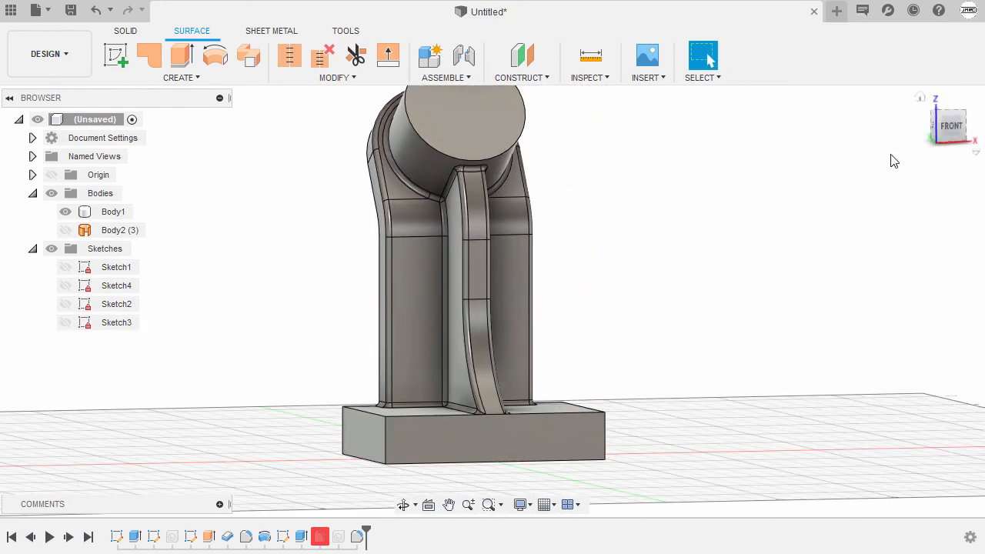
pyautogui.click(919, 96)
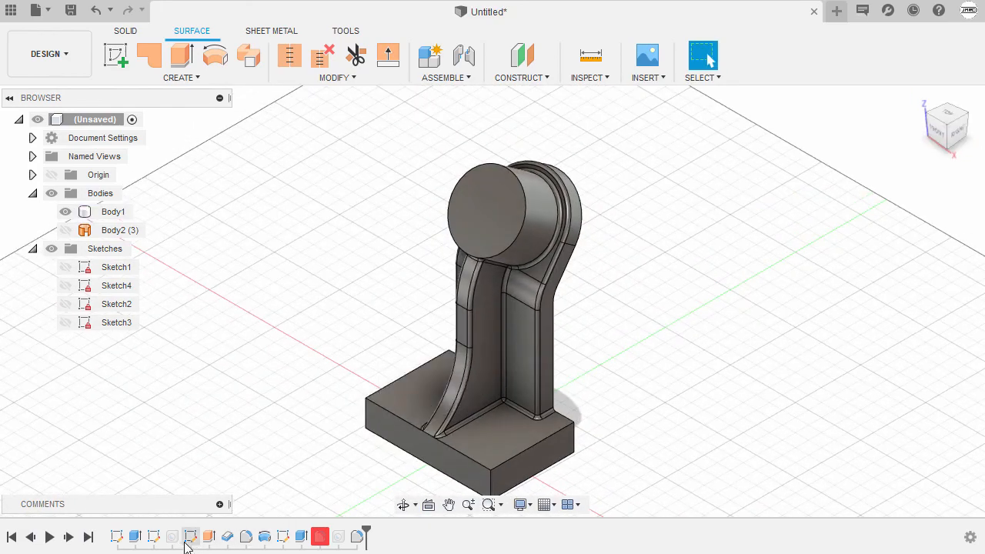
pyautogui.click(171, 538)
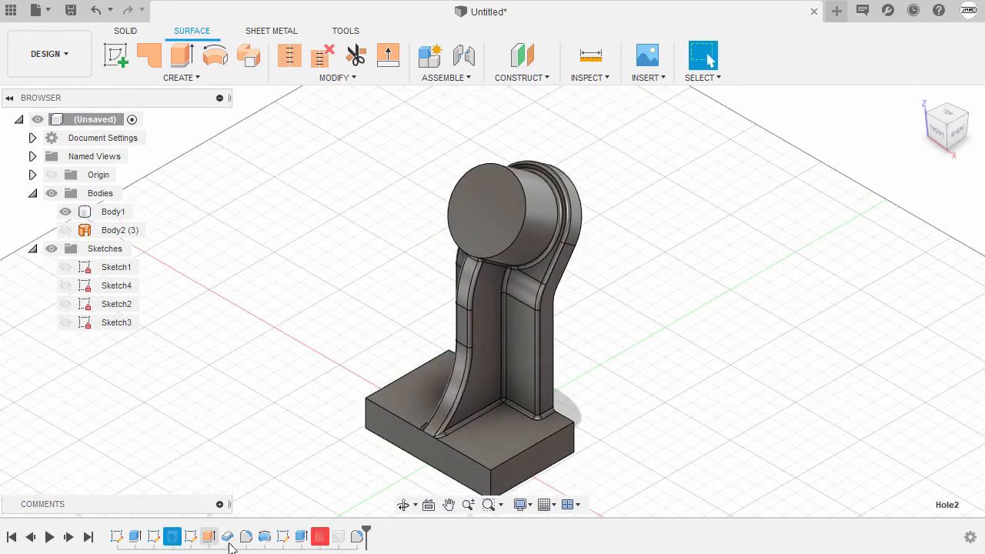
pyautogui.keyDown('ctrl'); pyautogui.click(340, 537); pyautogui.keyUp('ctrl')
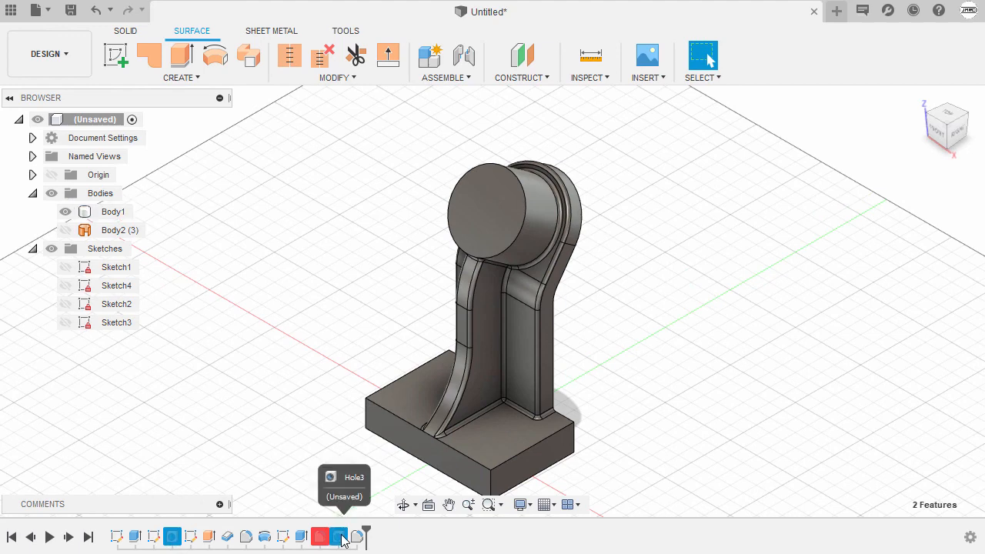
pyautogui.rightClick(283, 190)
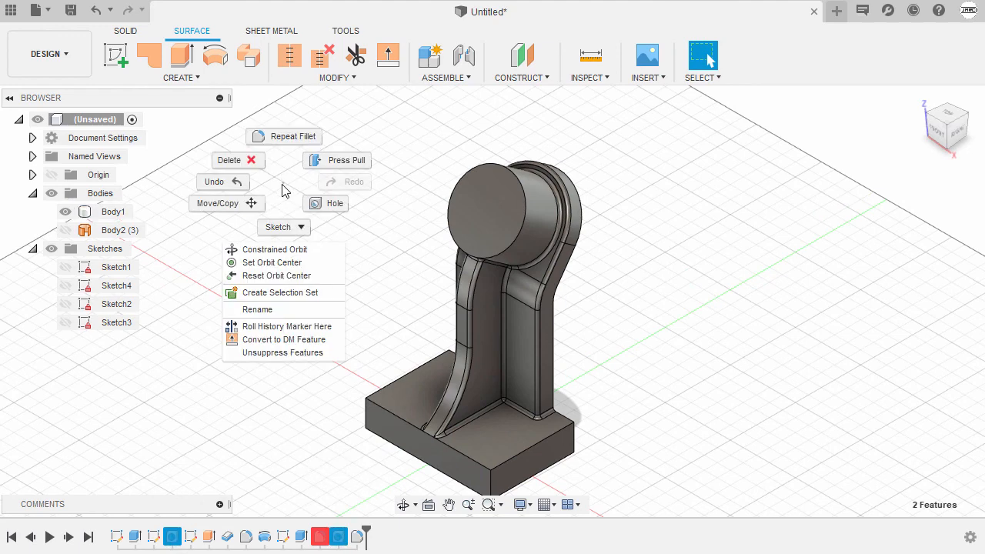
pyautogui.click(327, 354)
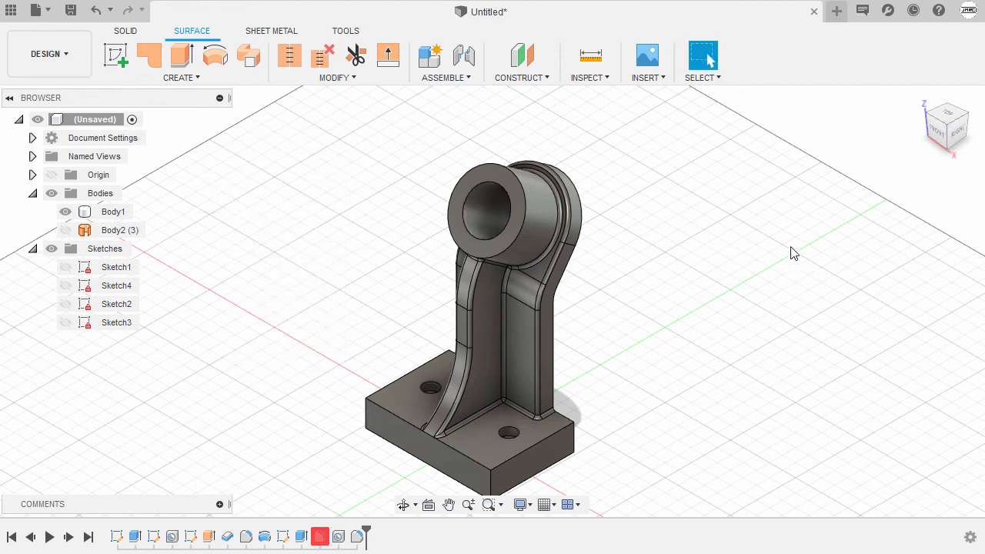